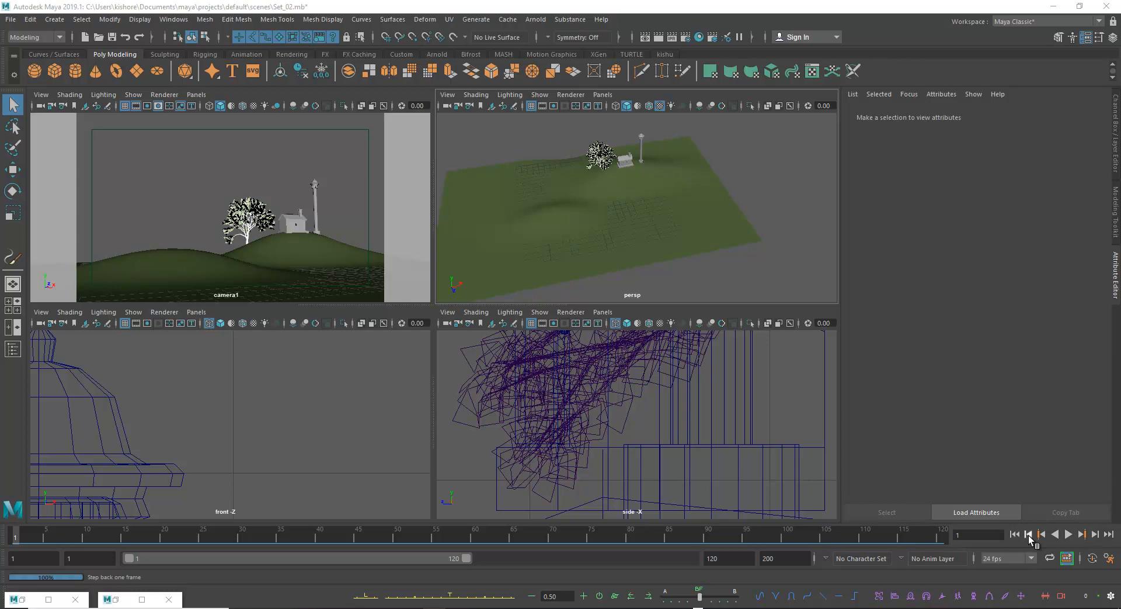
- Select the ground plane, maximize the perspective view, and examine the hilly terrain around the tree and house
left_click(560, 256)
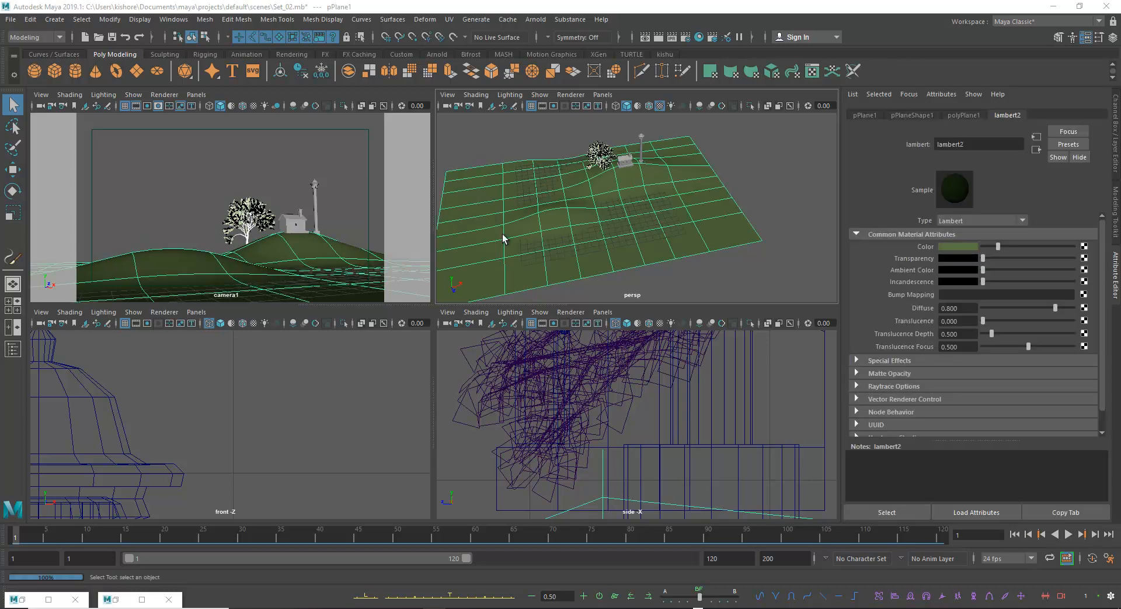
key("space")
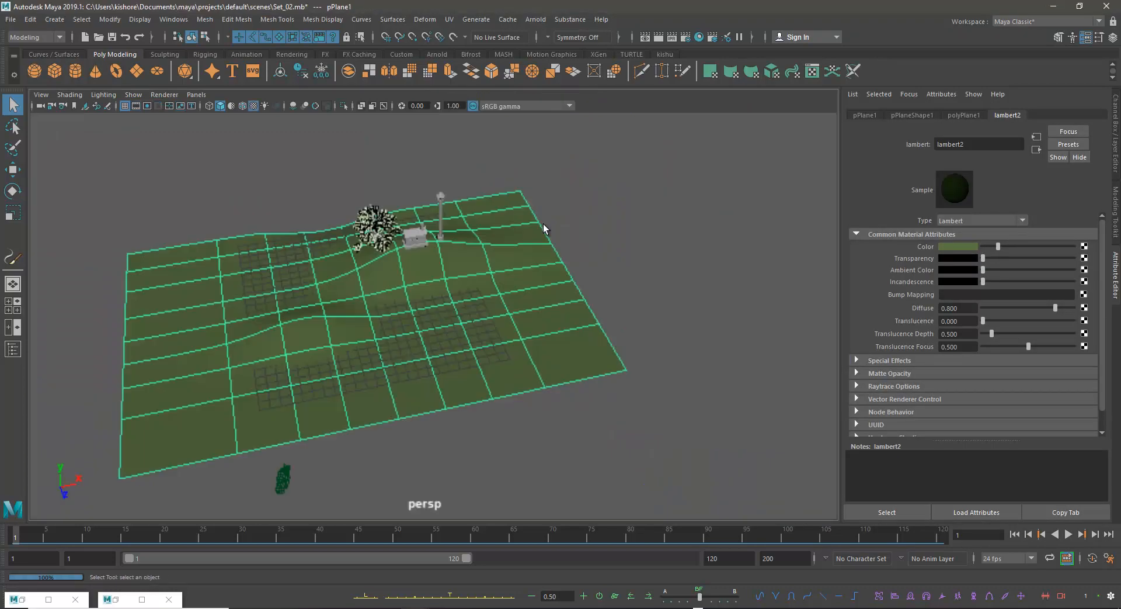
right_click_drag(665, 310, 517, 270, "alt")
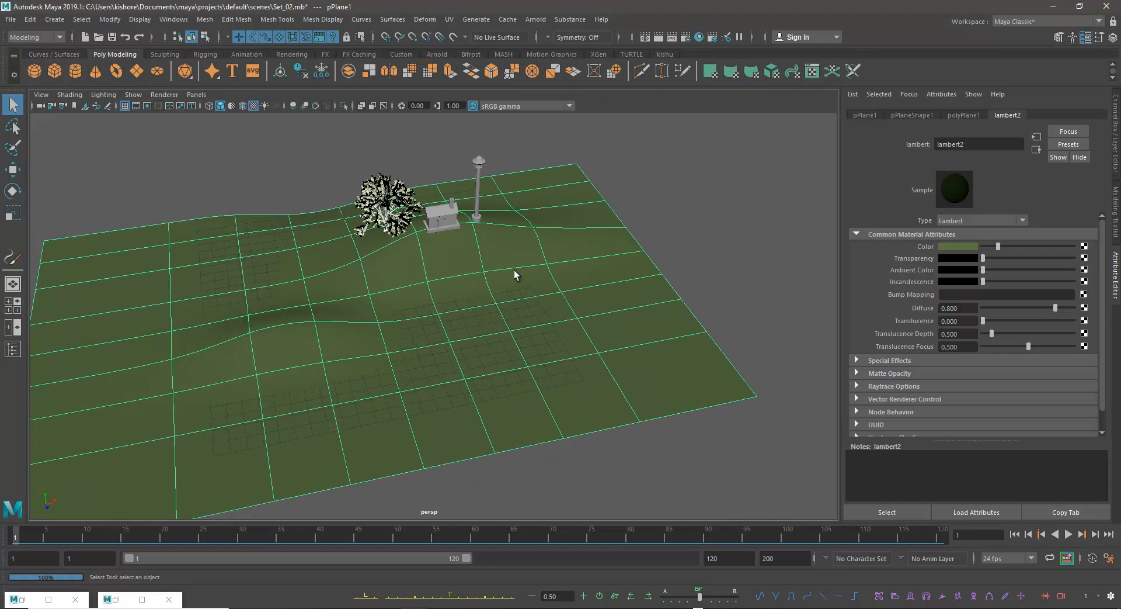
middle_click_drag(437, 292, 438, 292, "alt")
left_click_drag(437, 292, 490, 326, "alt")
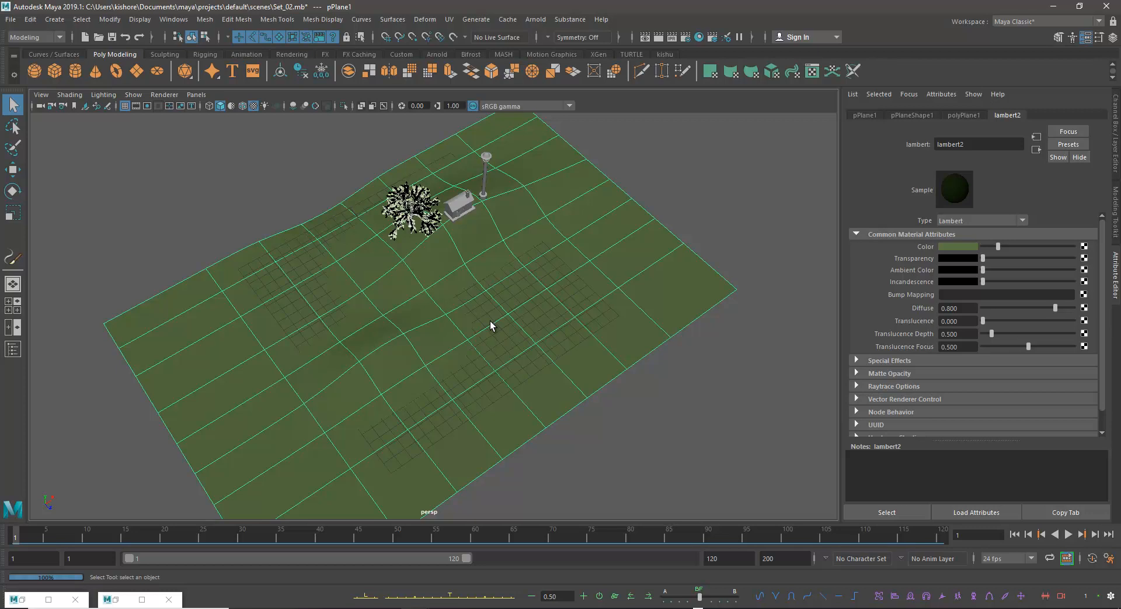
left_click_drag(533, 278, 427, 257, "alt")
middle_click_drag(427, 257, 393, 253, "alt")
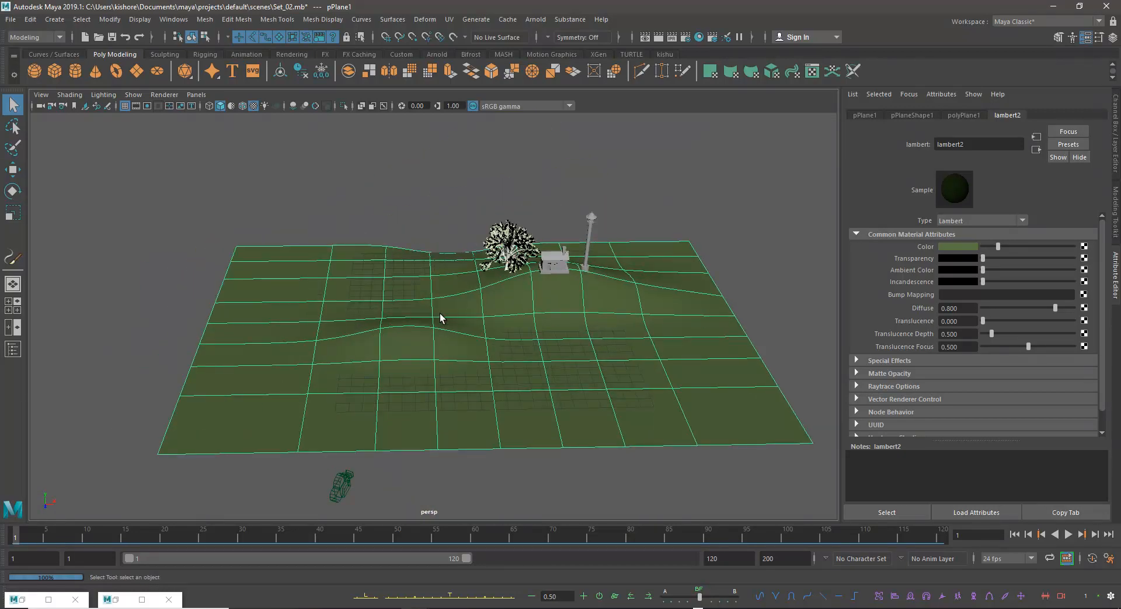
scroll(399, 301, "up", 3)
left_click_drag(517, 330, 587, 268, "alt")
left_click_drag(580, 205, 556, 329, "alt")
middle_click_drag(555, 328, 501, 295, "alt")
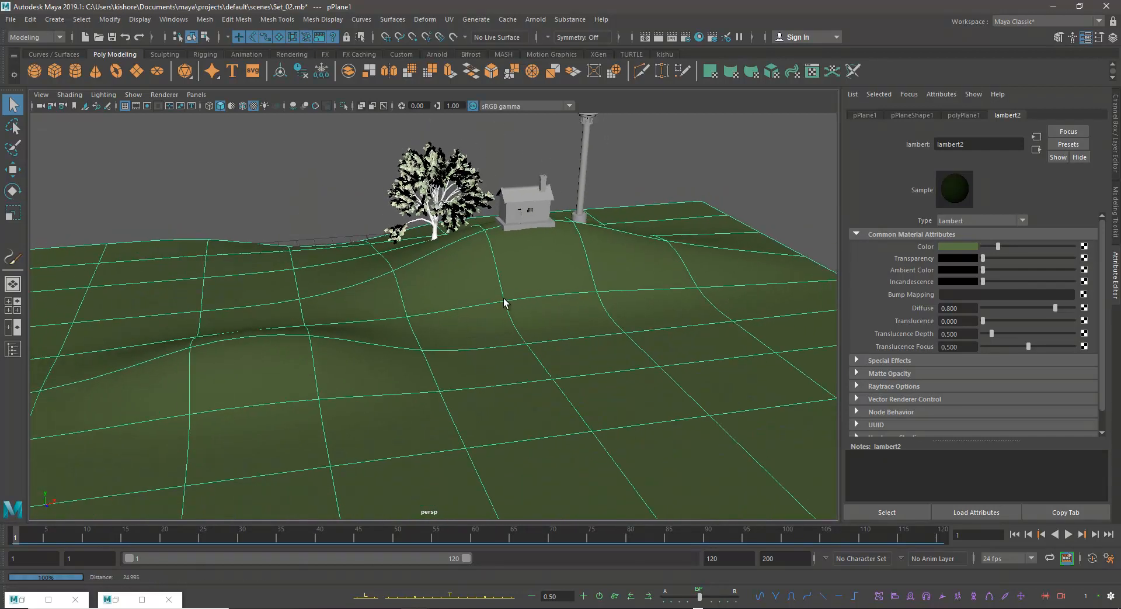
left_click_drag(621, 335, 598, 318, "alt")
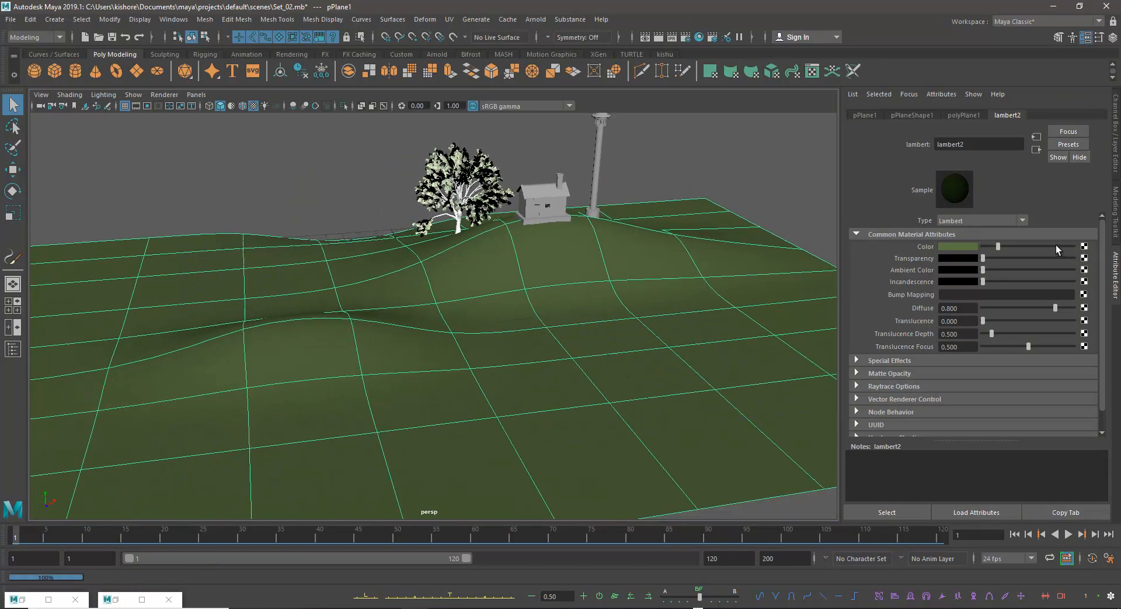
- Change the color of the ground plane's lambert2 material to golden yellow
left_click(965, 246)
mouse_move(1074, 251)
left_mouse_down()
mouse_move(1074, 233)
mouse_move(1074, 257)
left_mouse_up()
mouse_move(654, 278)
left_mouse_down("alt")
mouse_move(670, 286)
mouse_move(654, 290)
left_mouse_up("alt")
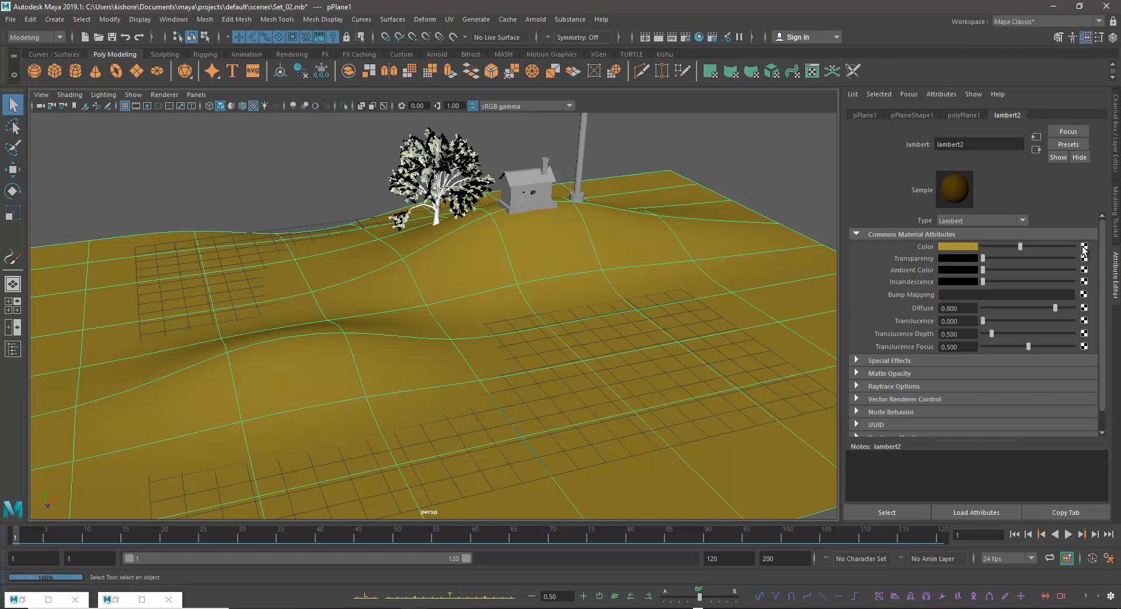
- Open the Hypershade to view the scene's materials and minimize its window
left_click(163, 20)
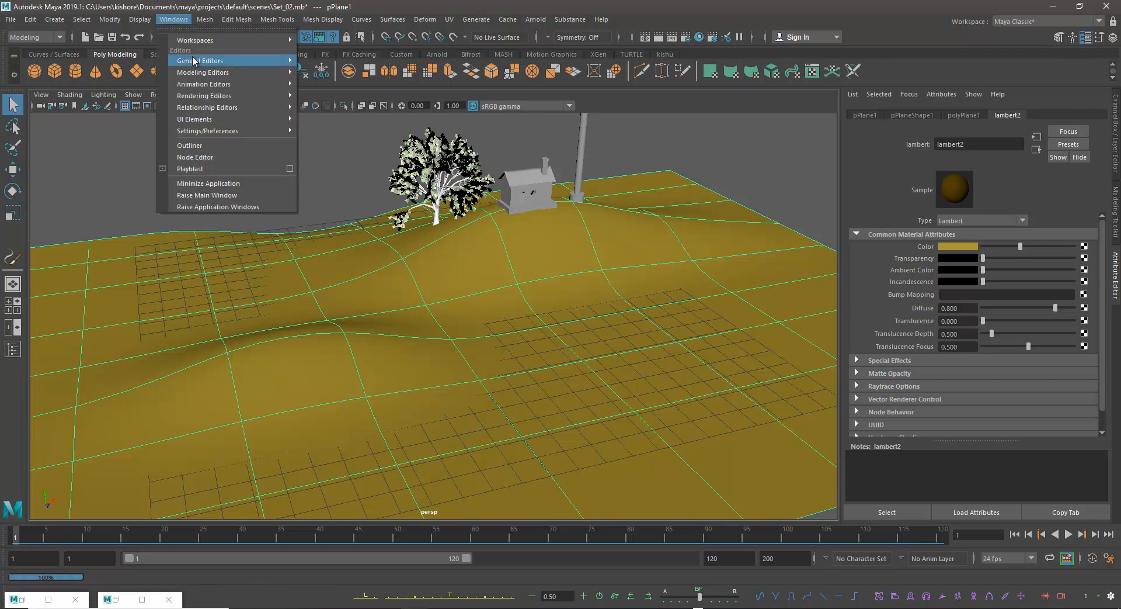
mouse_move(222, 96)
left_click(341, 128)
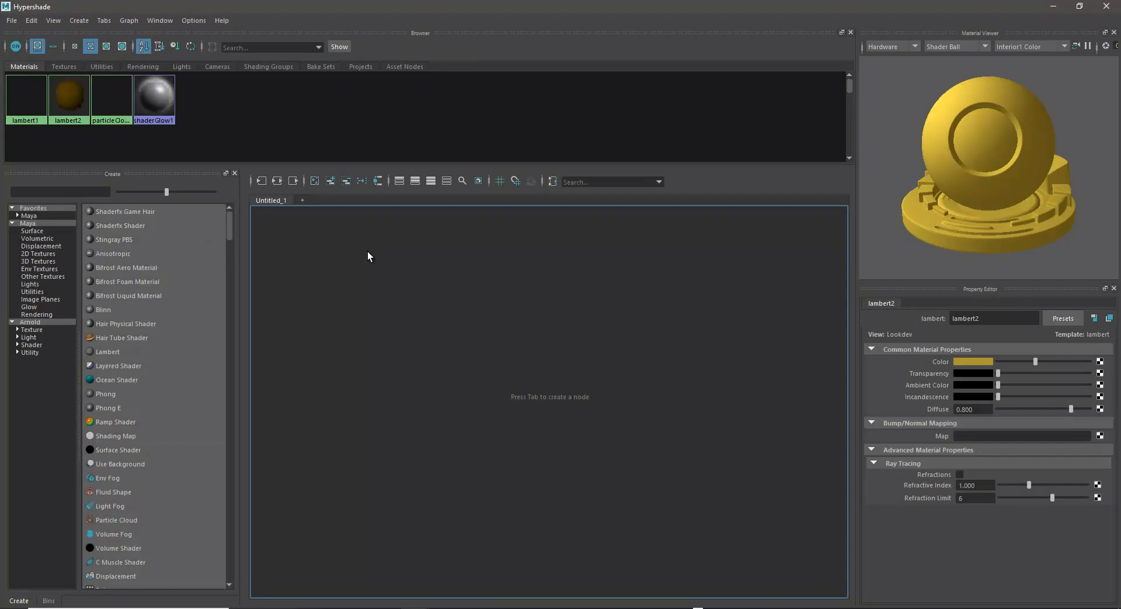
left_click(1051, 8)
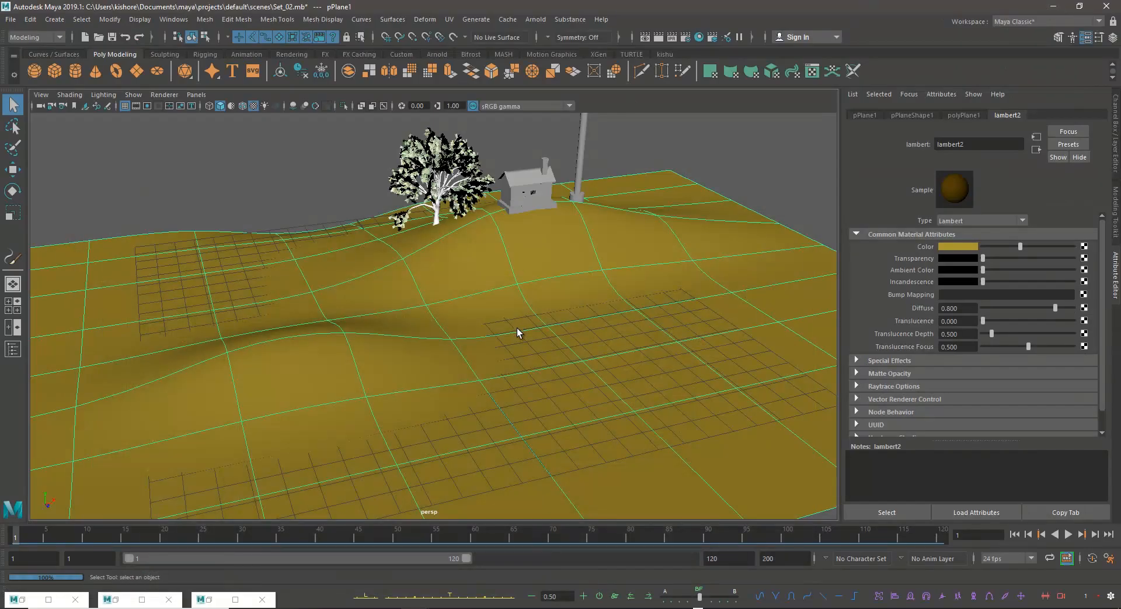
left_click(1085, 246)
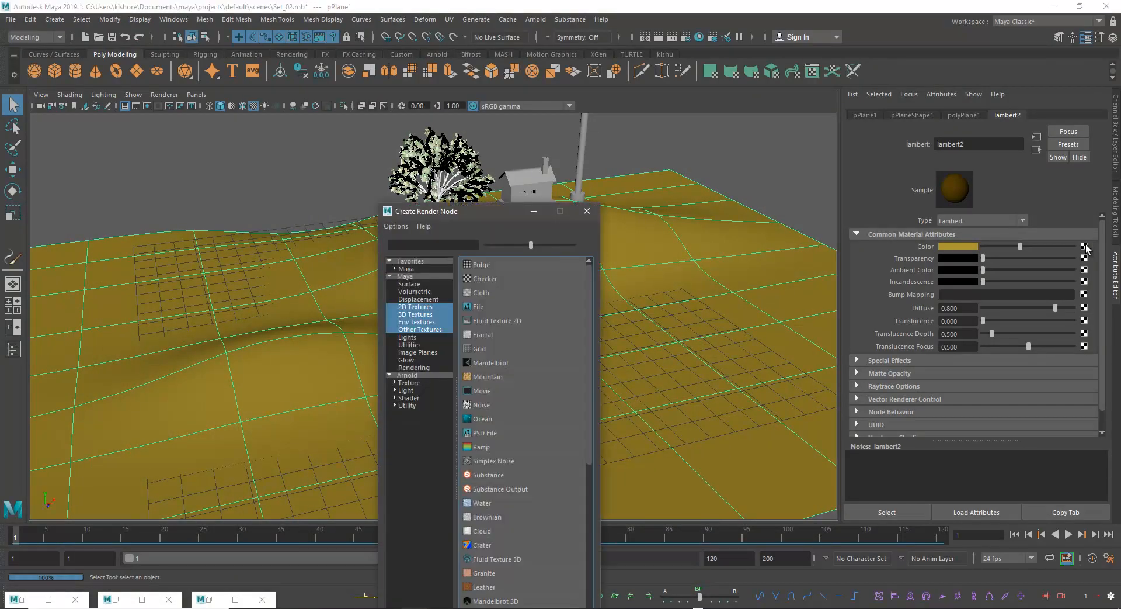
left_click(415, 314)
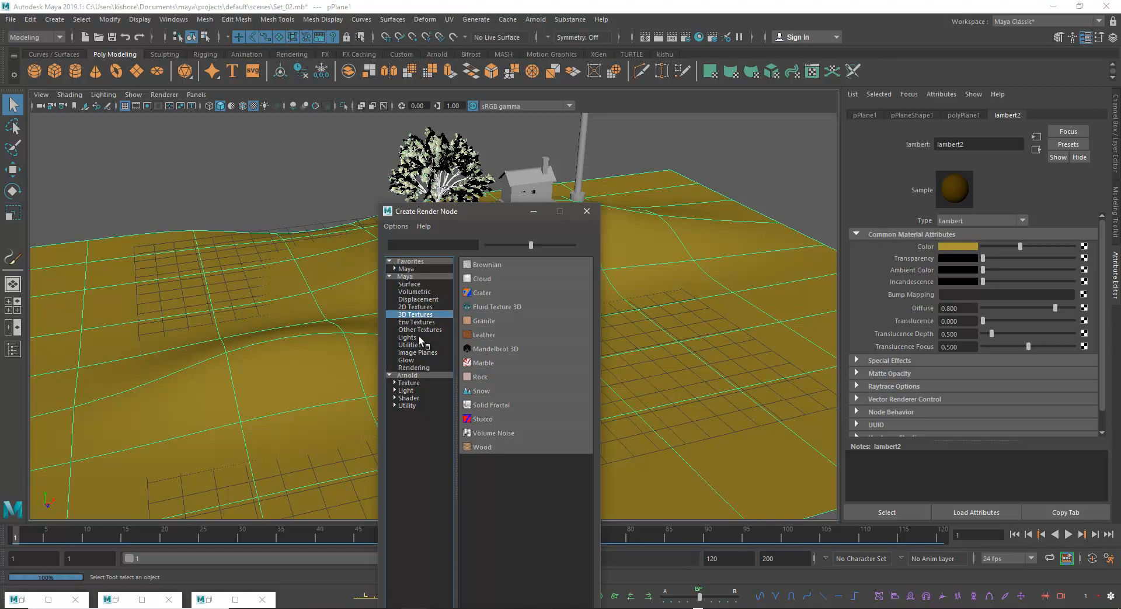
left_click(411, 307)
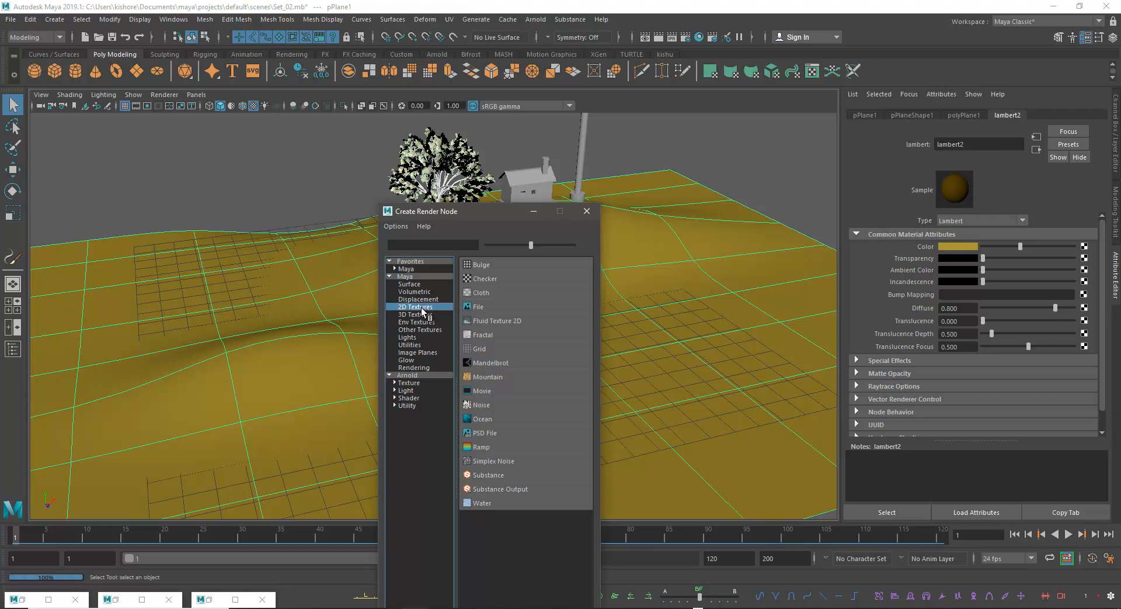
left_click(588, 212)
- Connect a 2D File texture to the Color attribute of the ground plane's lambert2 material
left_click(1084, 246)
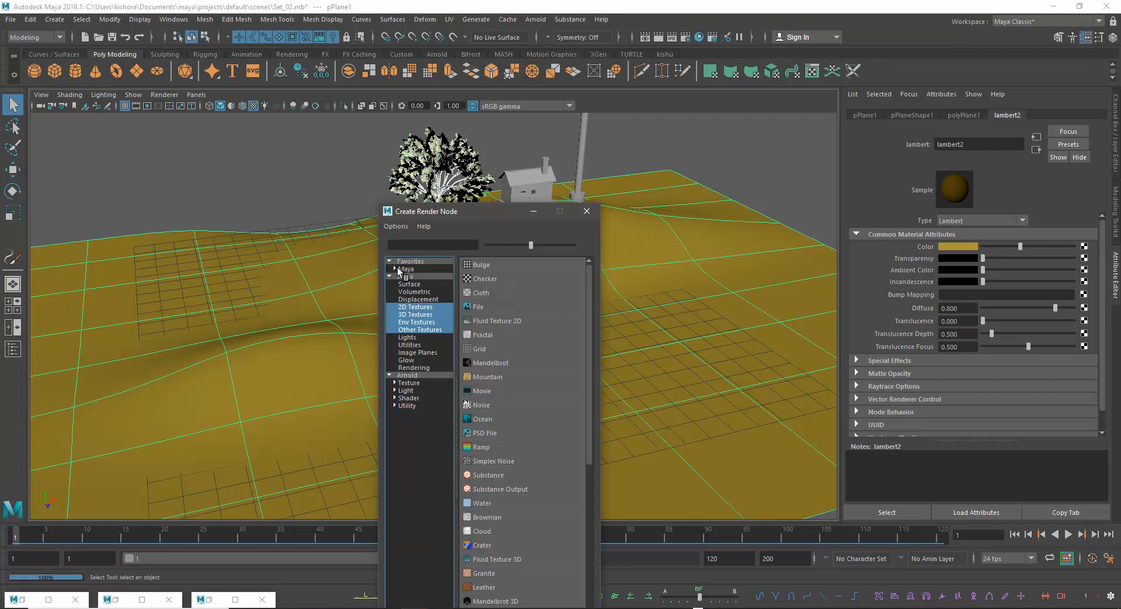
left_click(408, 307)
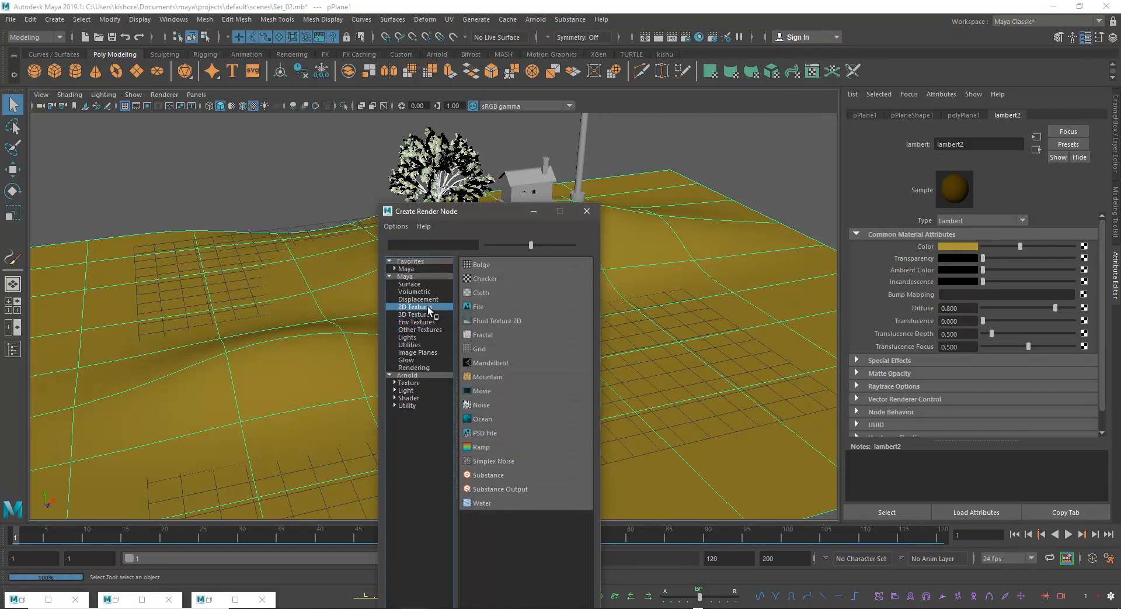
left_click(476, 306)
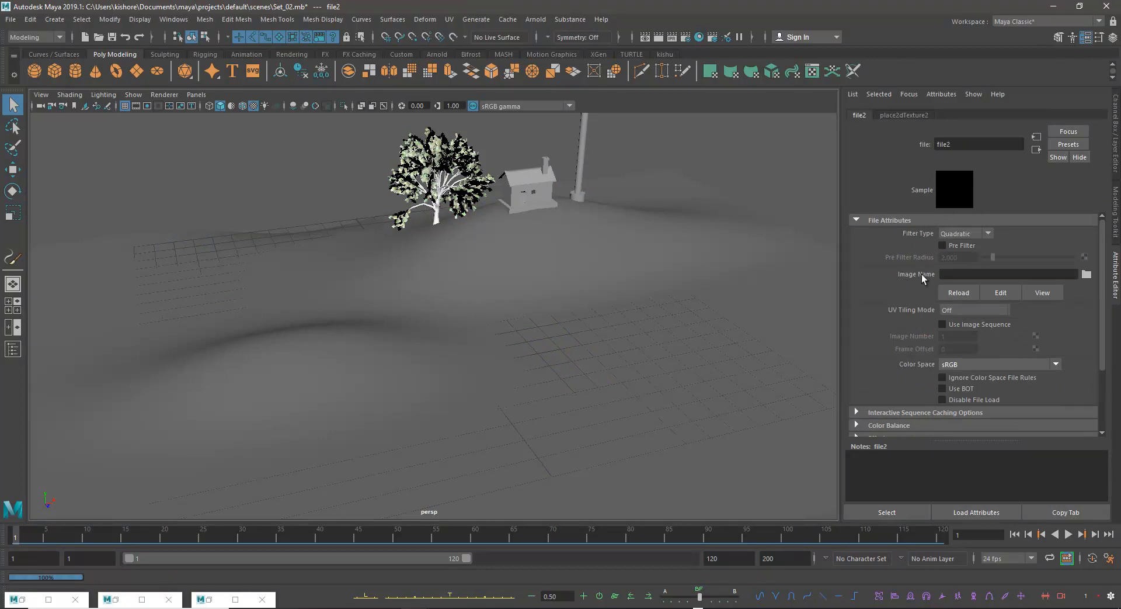
left_click(1088, 274)
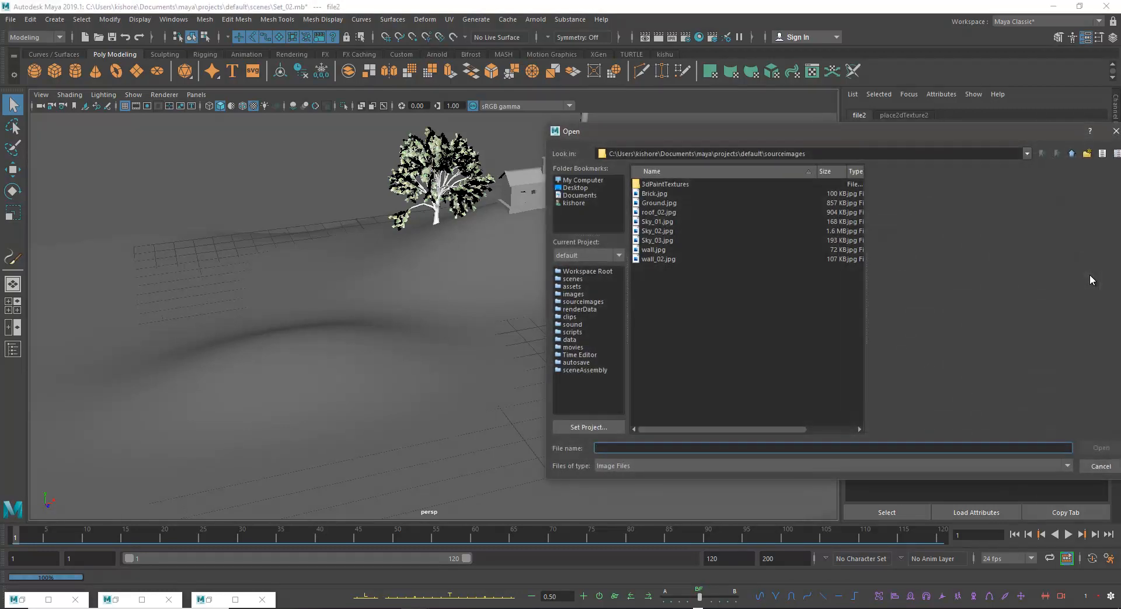
left_click_drag(773, 138, 677, 137)
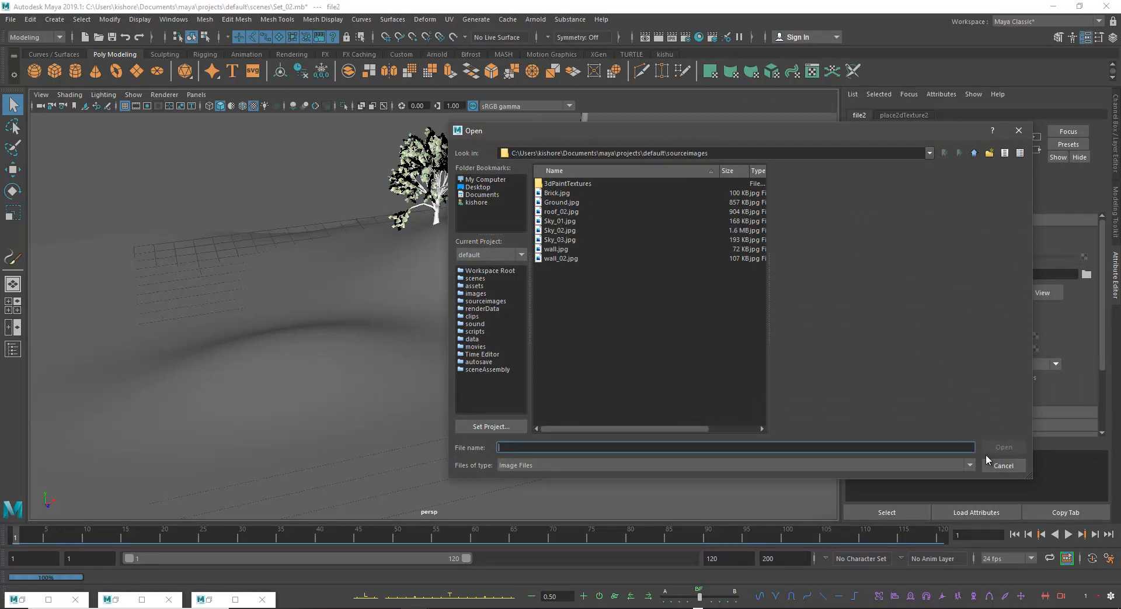
left_click(1000, 465)
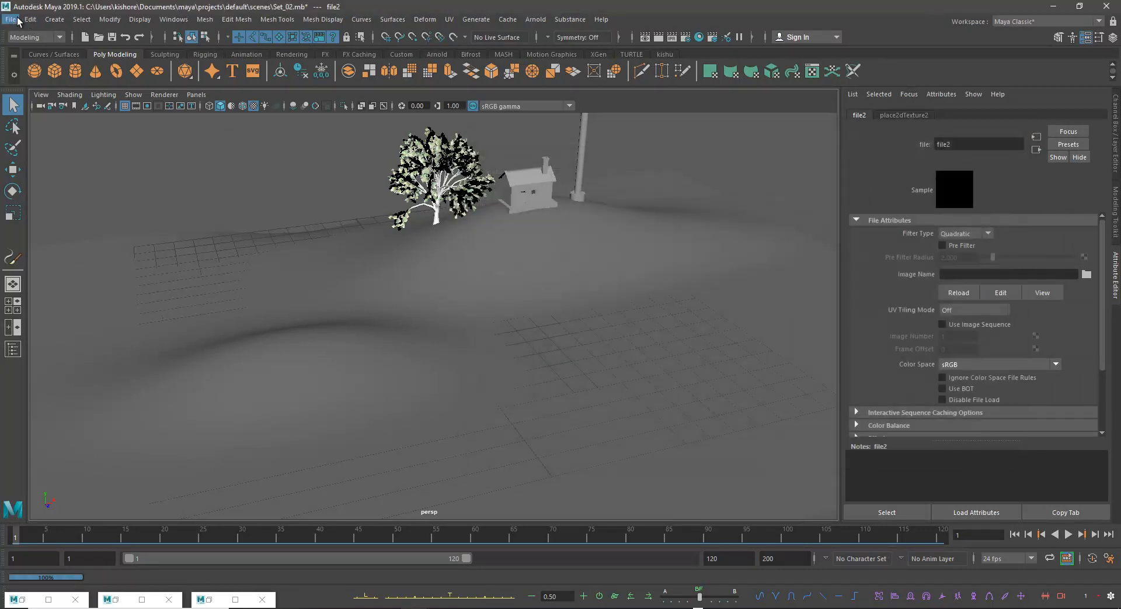
left_click(9, 21)
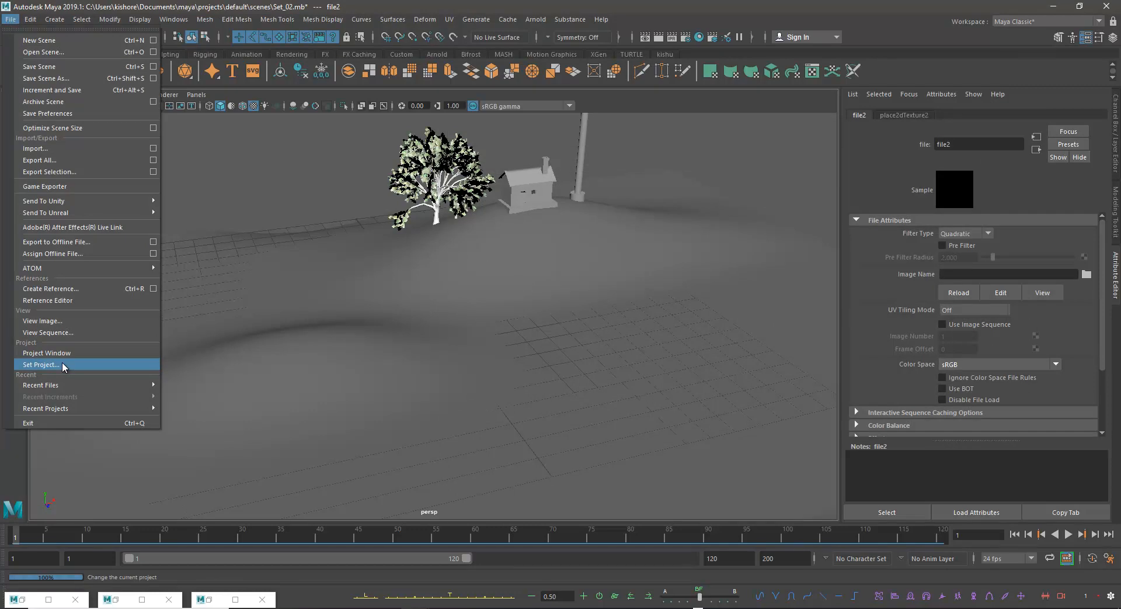
- Preview the images in the project's sourceimages folder and load Ground.jpg as the File texture's image
left_click(1084, 276)
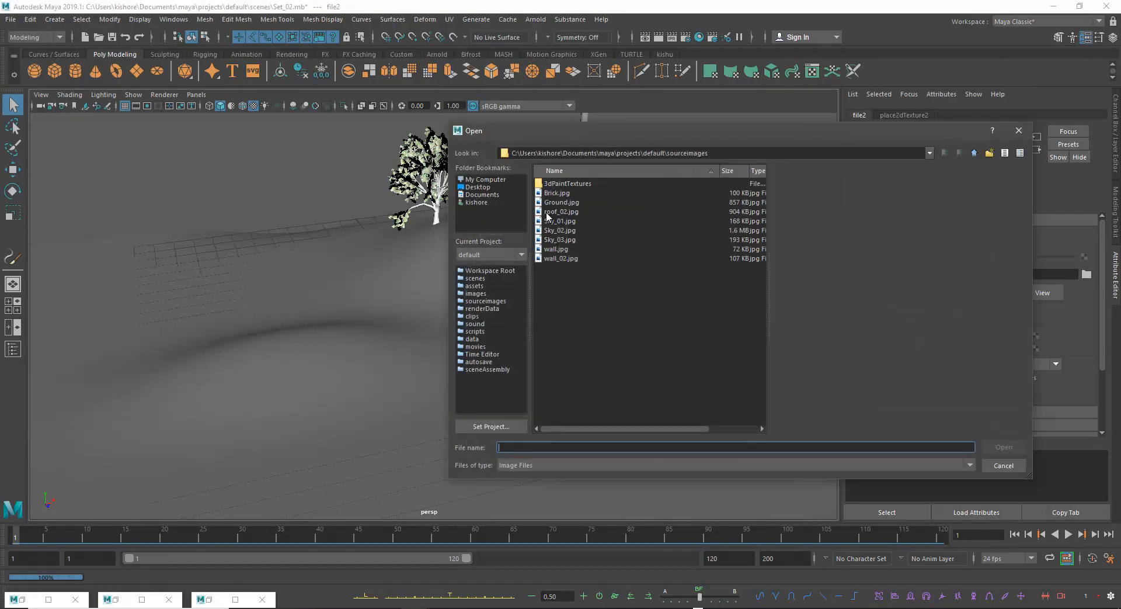
left_click(561, 202)
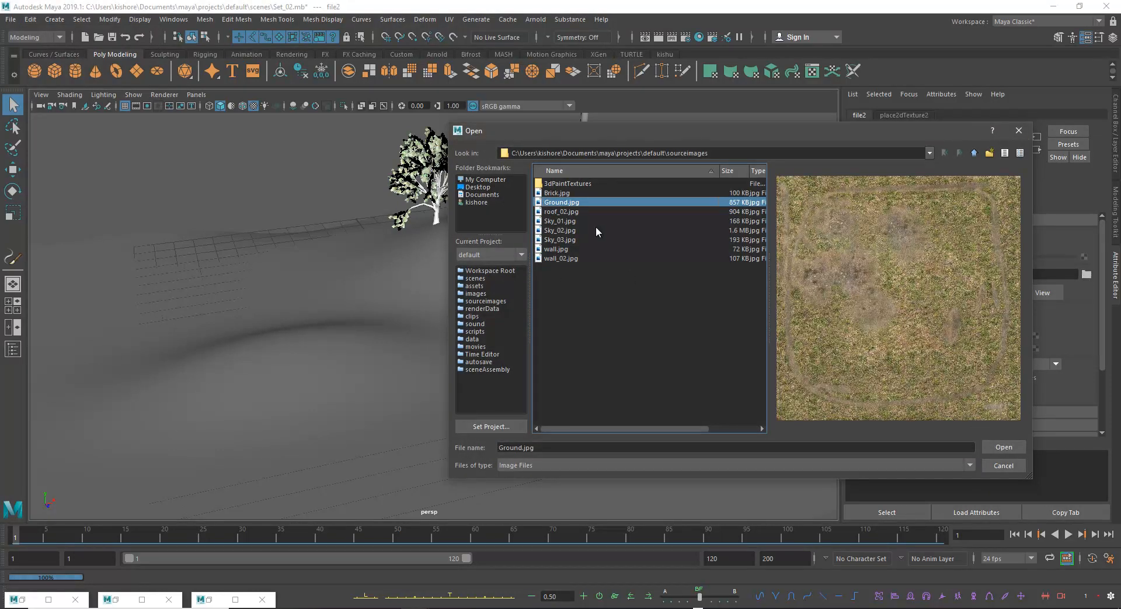
left_click(560, 213)
left_click(560, 230)
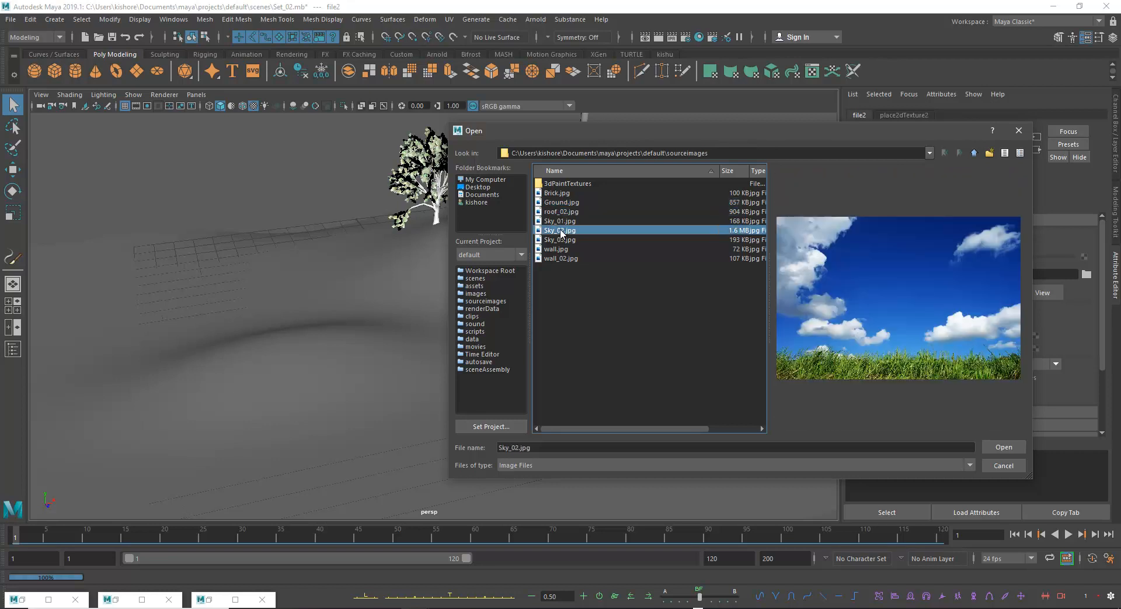
left_click(560, 240)
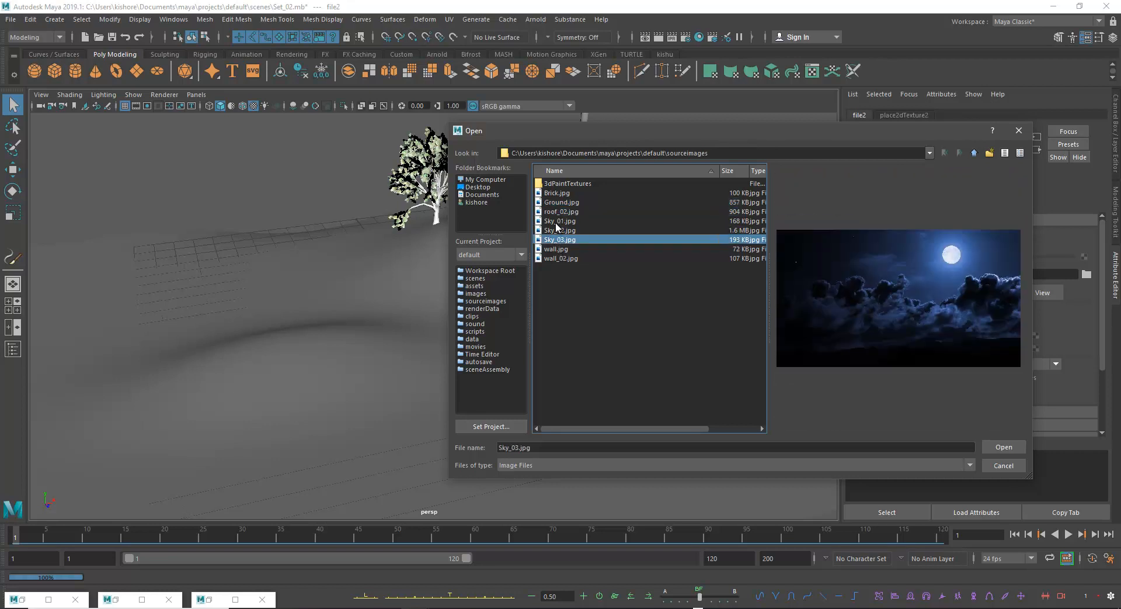
left_click(556, 222)
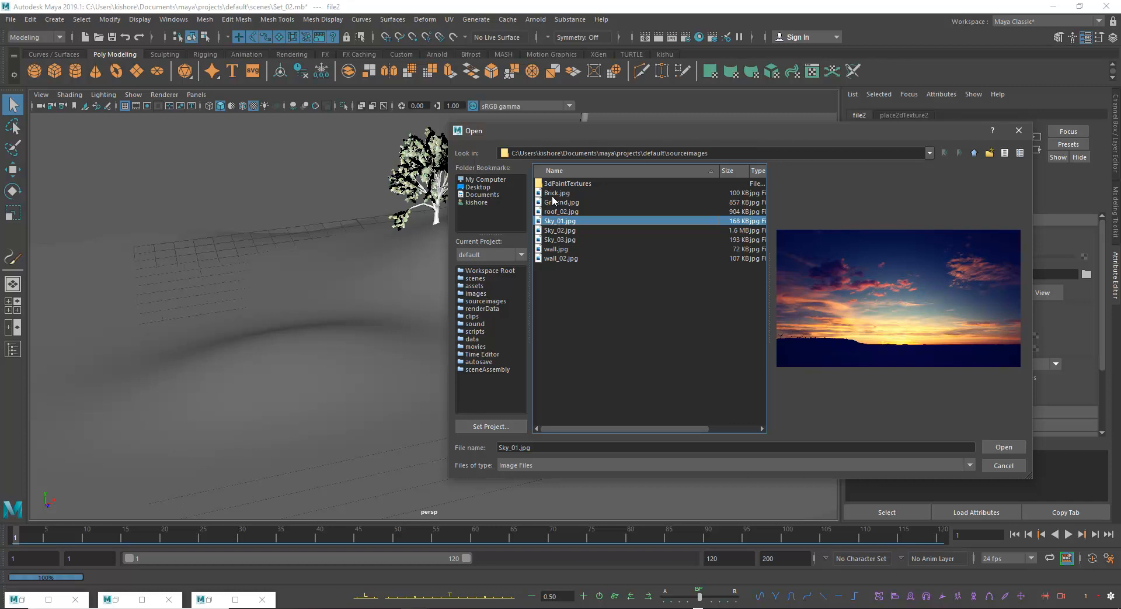
left_click(552, 193)
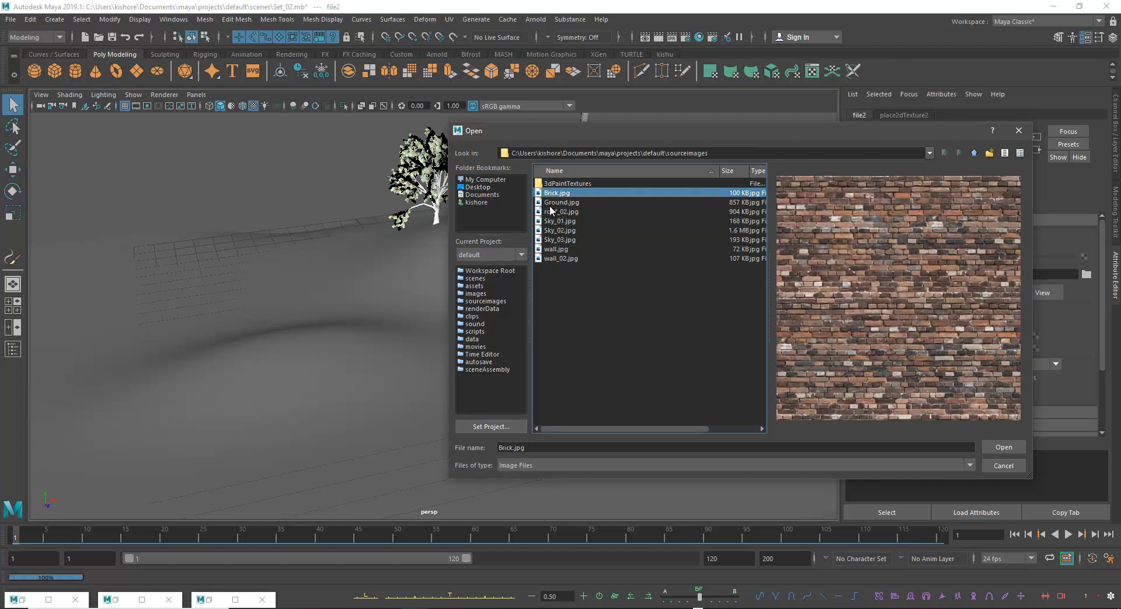
left_click(550, 203)
left_click(1003, 446)
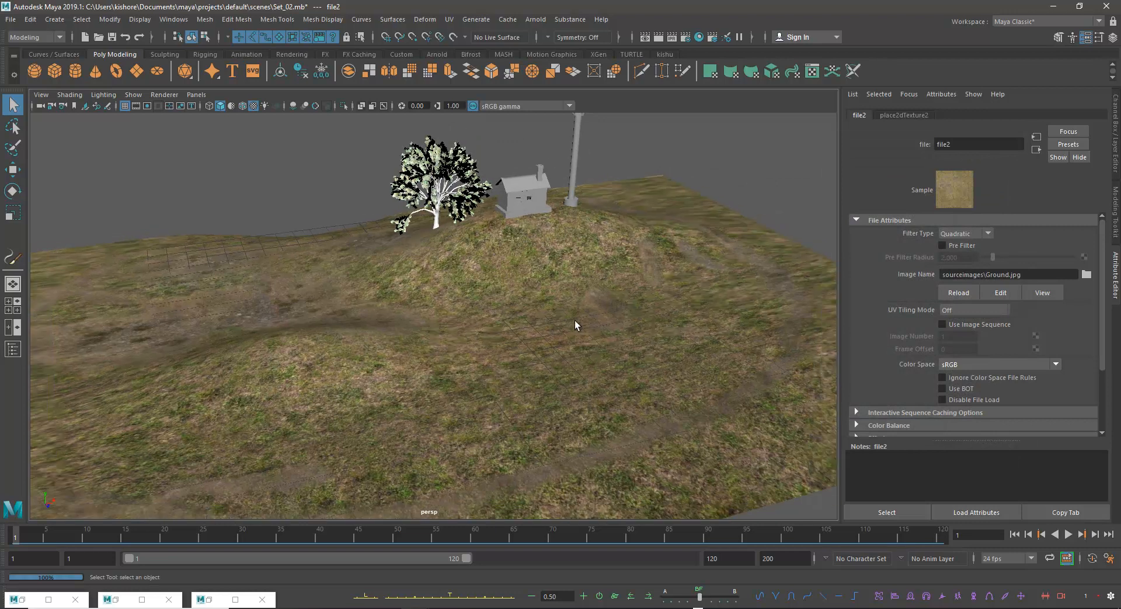
- Compare the perspective view in wireframe, shaded, textured and lit display modes, ending in textured display
key("4")
key("5")
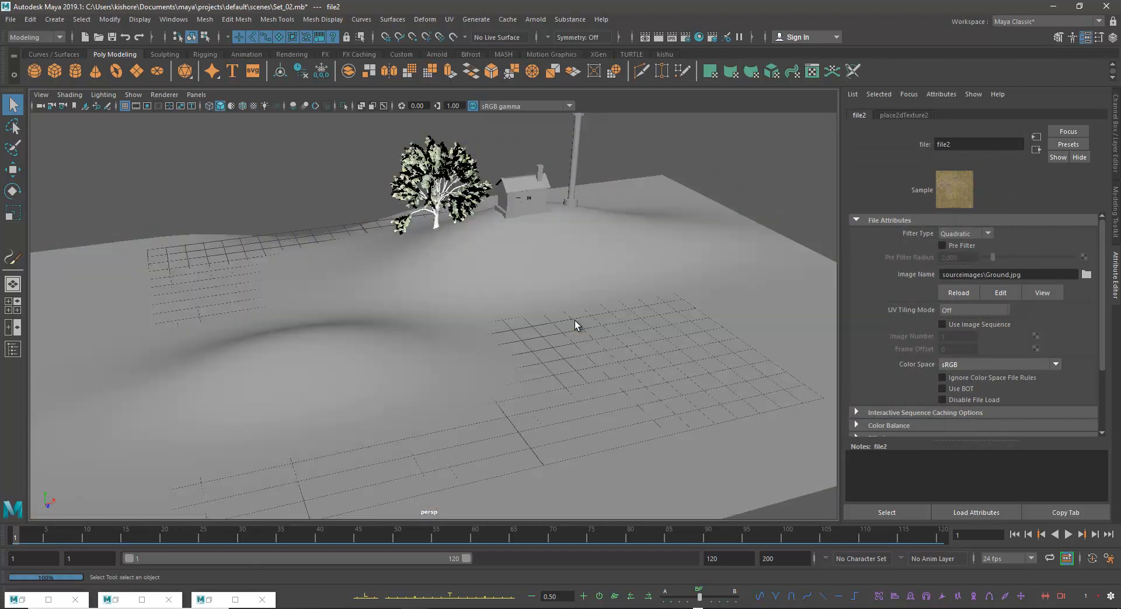
key("6")
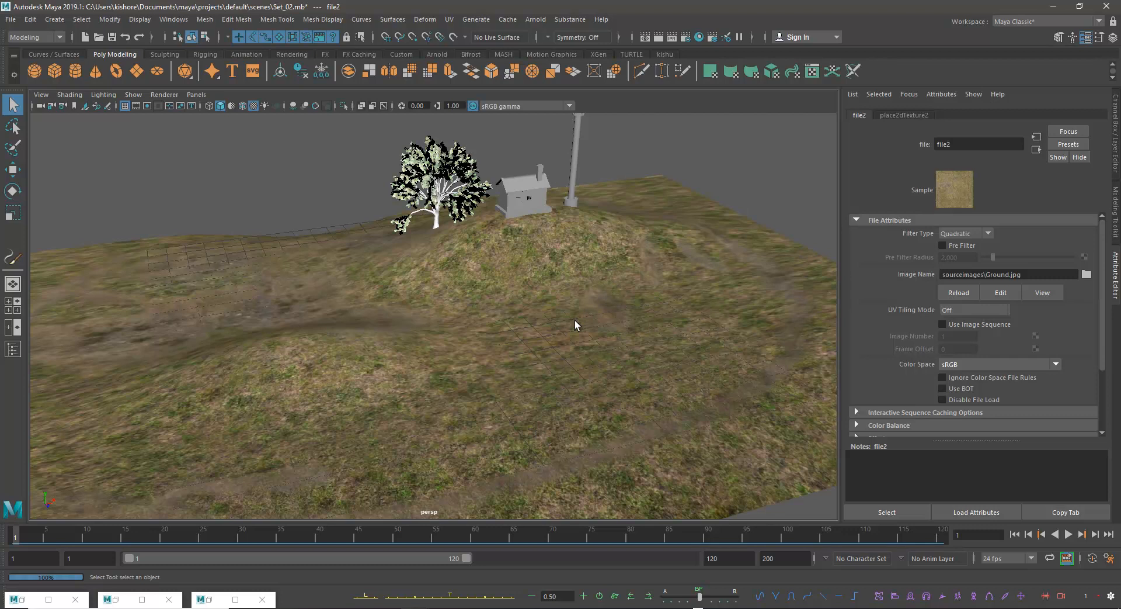
key("4")
key("5")
key("6")
key("7")
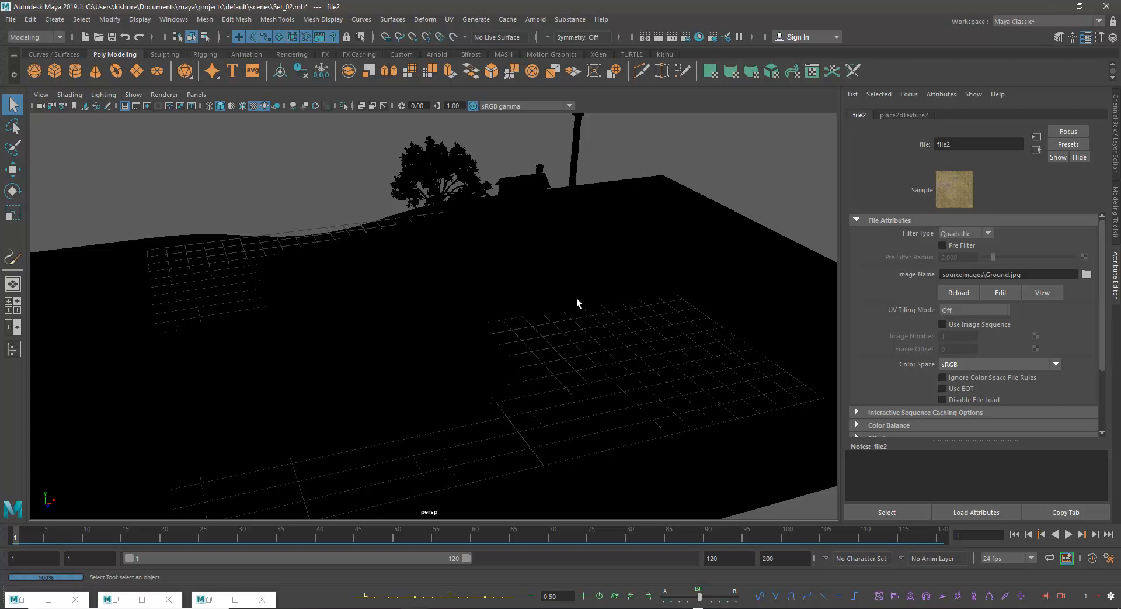
key("6")
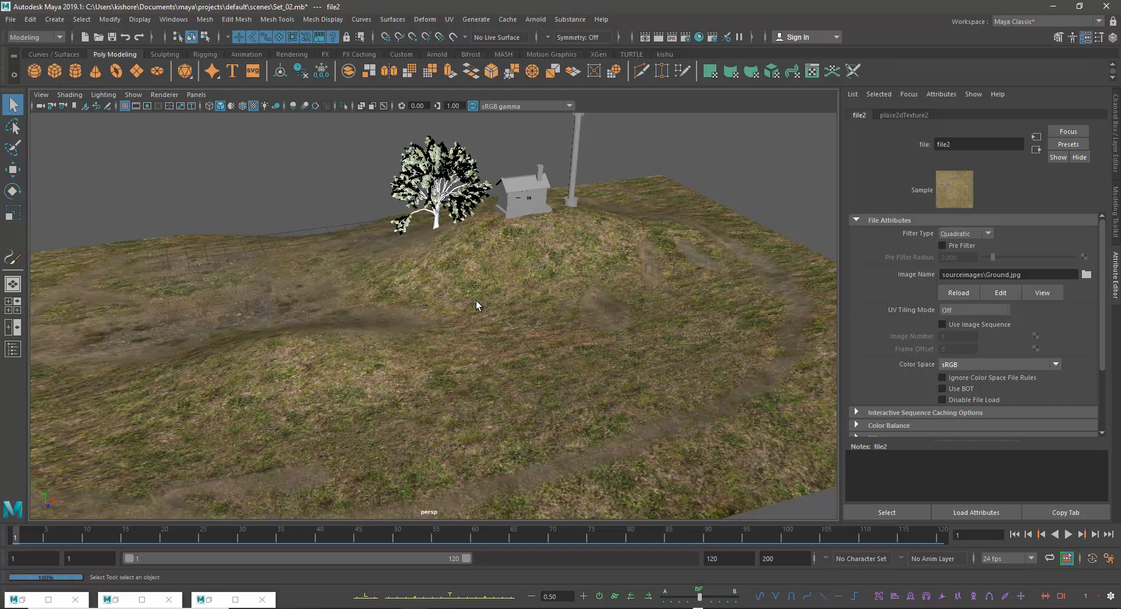
- Select the hilly ground plane and open its UV layout in the UV Editor
left_click_drag(464, 389, 429, 365, "alt")
right_click_drag(405, 317, 553, 370, "alt")
left_click_drag(552, 369, 509, 336, "alt")
left_click(499, 340)
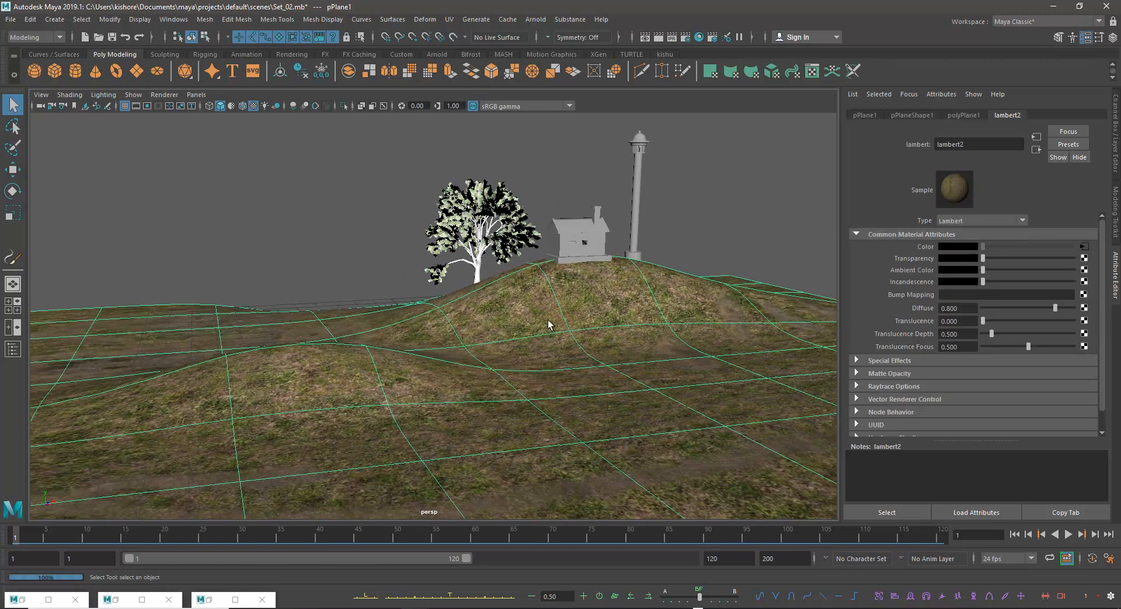
left_click_drag(493, 394, 457, 363, "alt")
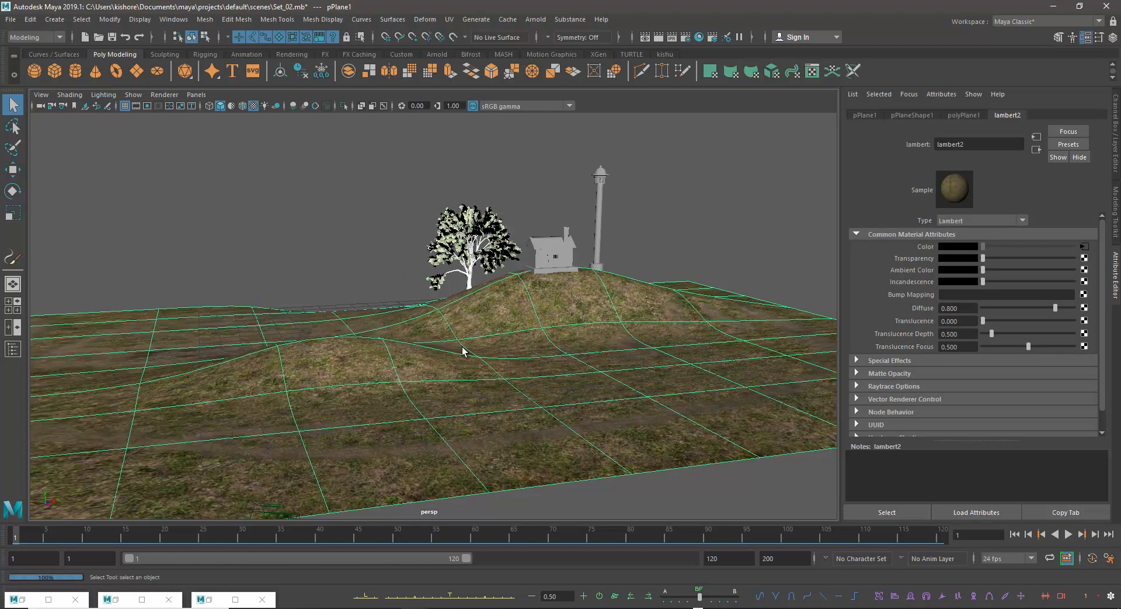
left_click(173, 22)
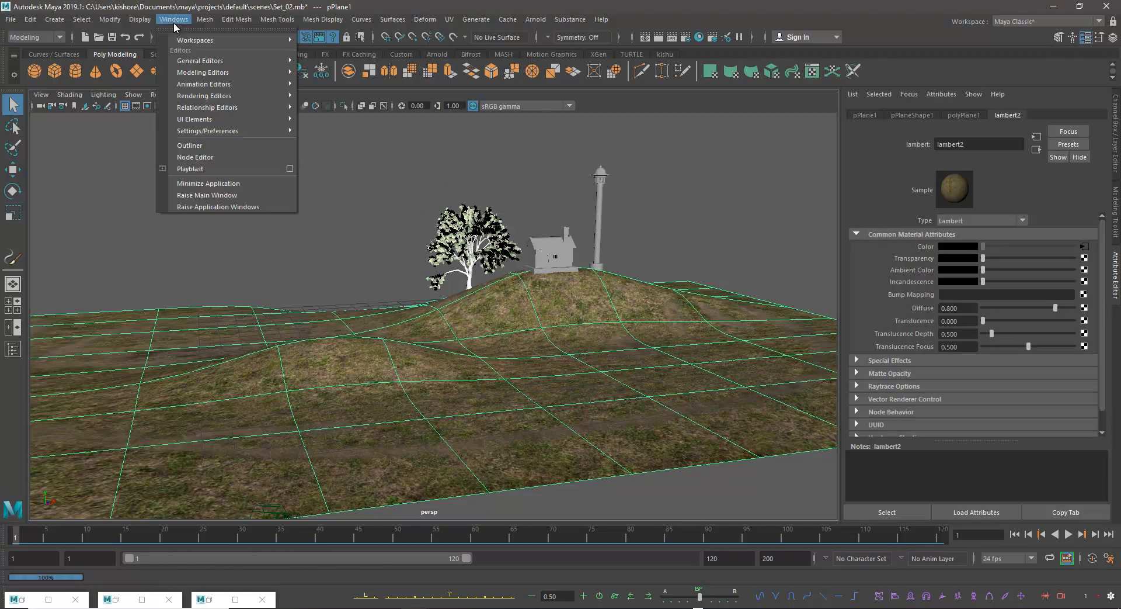
mouse_move(218, 110)
mouse_move(220, 129)
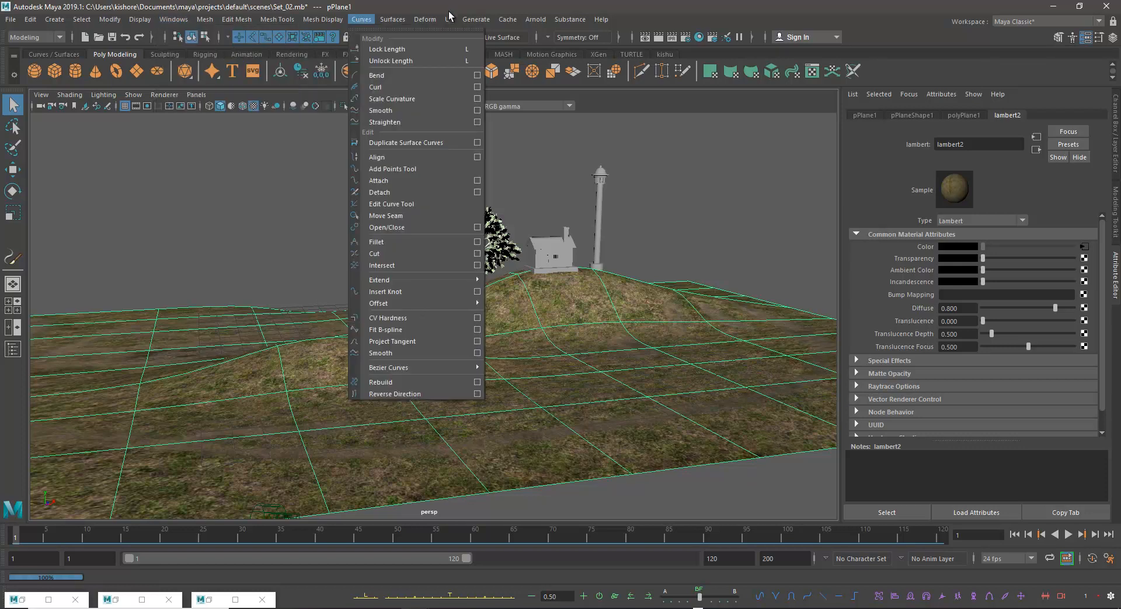
mouse_move(449, 20)
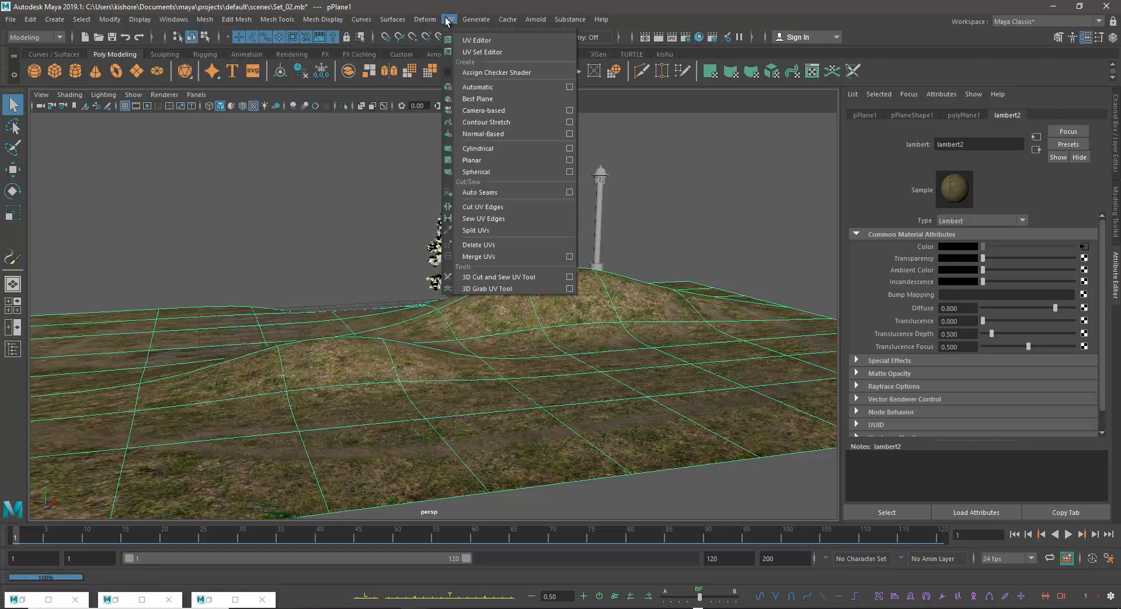
left_click(468, 40)
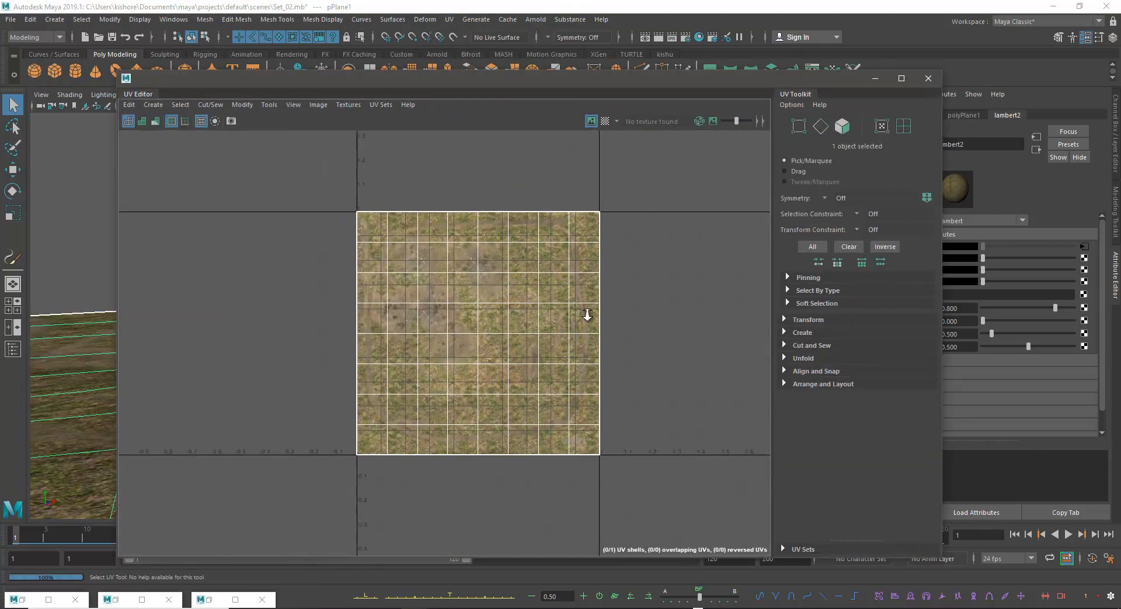
- Switch the ground plane to UV component selection and reposition the UV Editor so part of the ground remains visible
right_click_drag(526, 283, 591, 281)
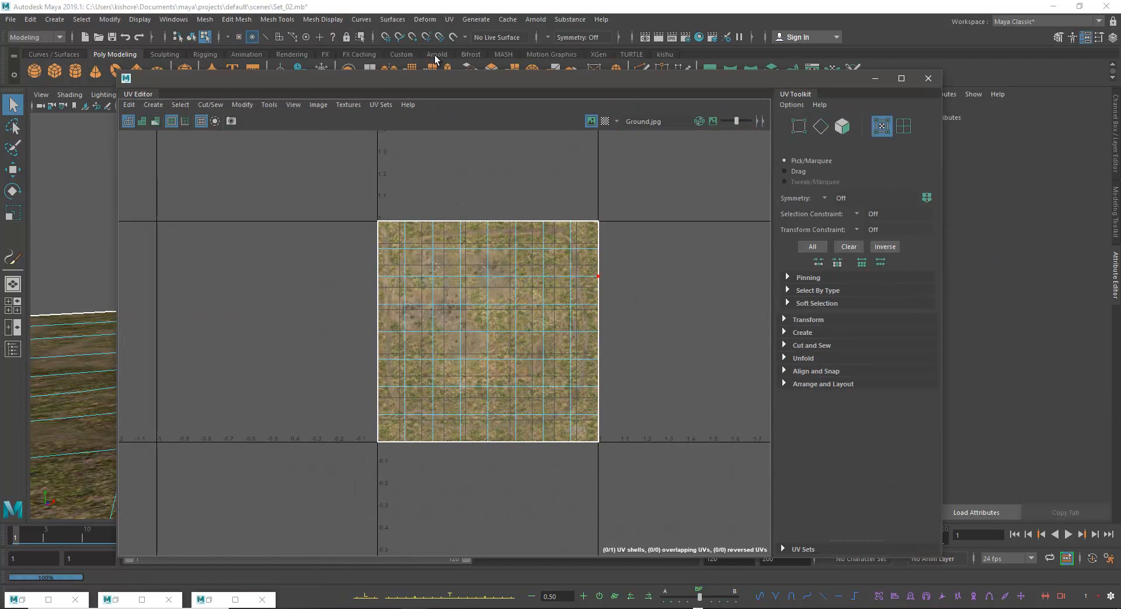
left_click_drag(406, 78, 648, 155)
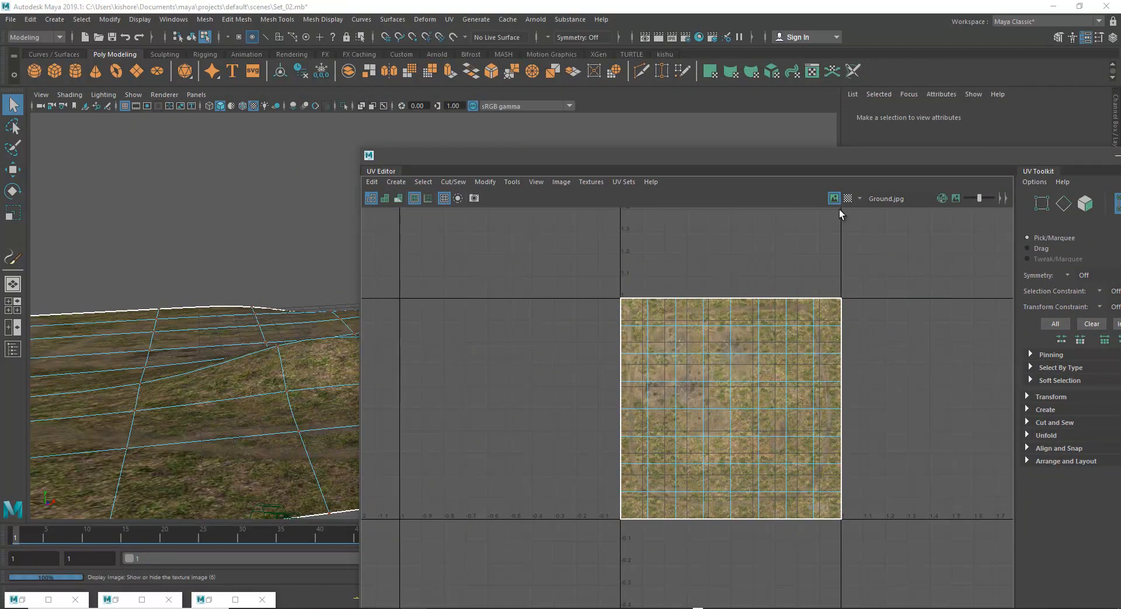
left_click_drag(797, 156, 731, 148)
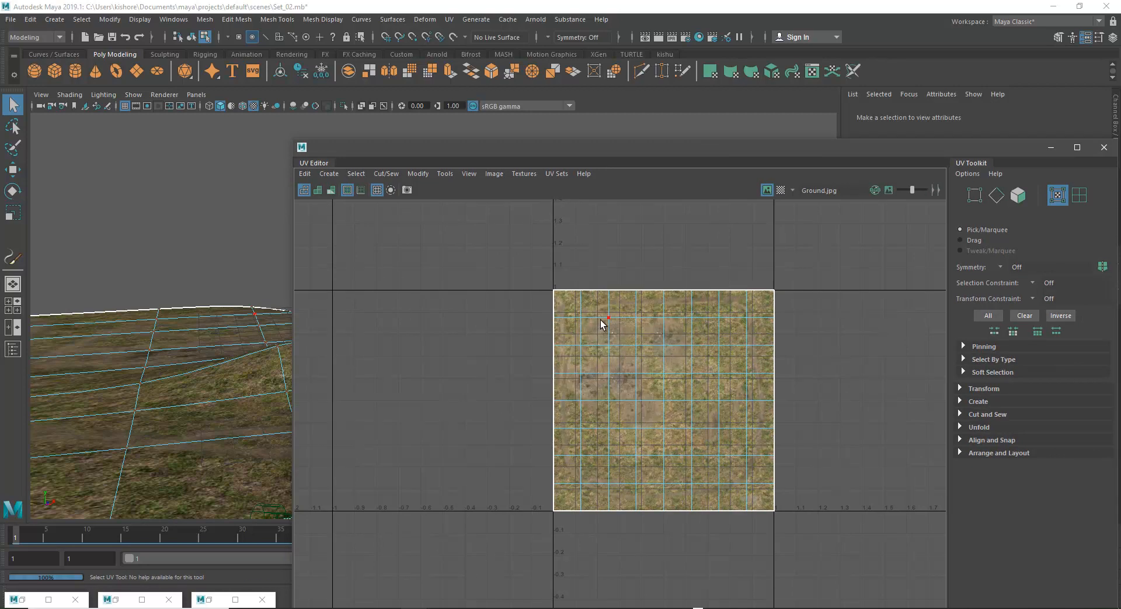
left_click_drag(472, 154, 619, 153)
- Select a single vertex on the ground plane in vertex mode with the Move tool active
right_click_drag(327, 309, 354, 295)
right_click_drag(338, 385, 247, 341)
left_click(288, 390)
key("w")
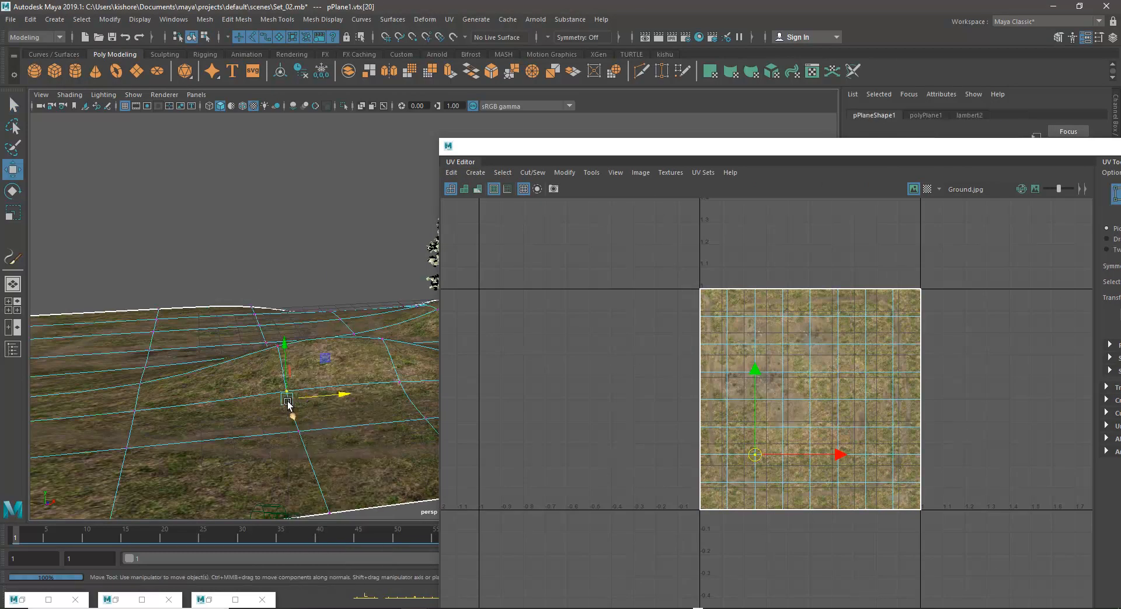
left_click(287, 401)
- Select all of the ground plane's UVs in the UV Editor and arrange the perspective view to show the whole ground alongside it
right_click_drag(789, 383, 829, 386)
right_click_drag(796, 349, 851, 352)
left_click_drag(654, 261, 993, 578)
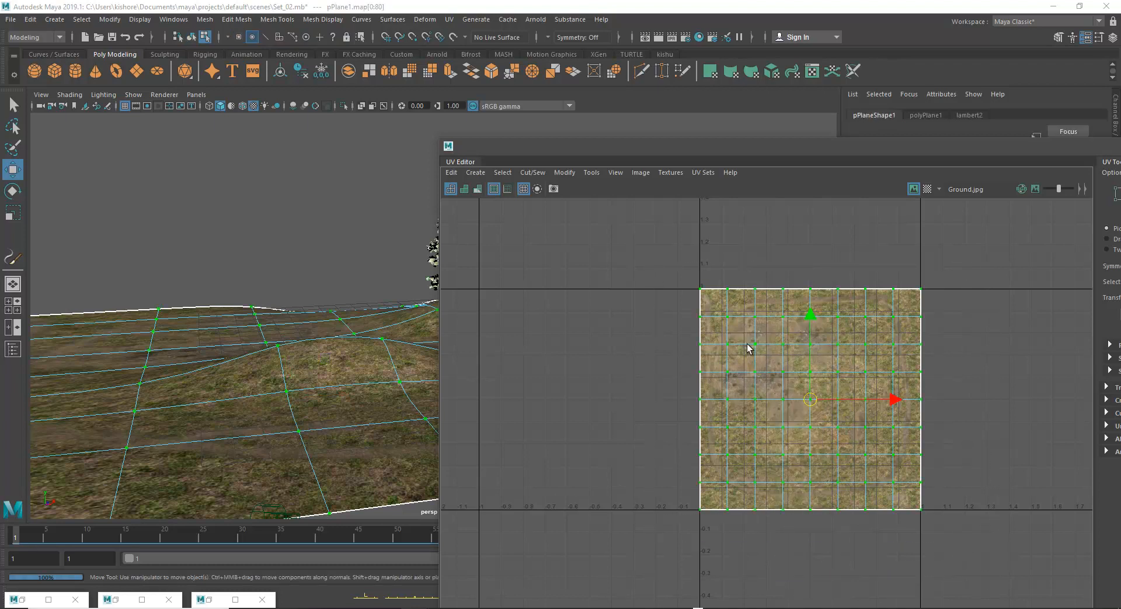
left_click_drag(717, 151, 952, 150)
left_click_drag(566, 328, 357, 360, "alt")
middle_click_drag(455, 345, 351, 343, "alt")
left_click_drag(496, 350, 471, 331, "alt")
right_click_drag(470, 330, 417, 350, "alt")
right_click_drag(978, 317, 952, 310, "alt")
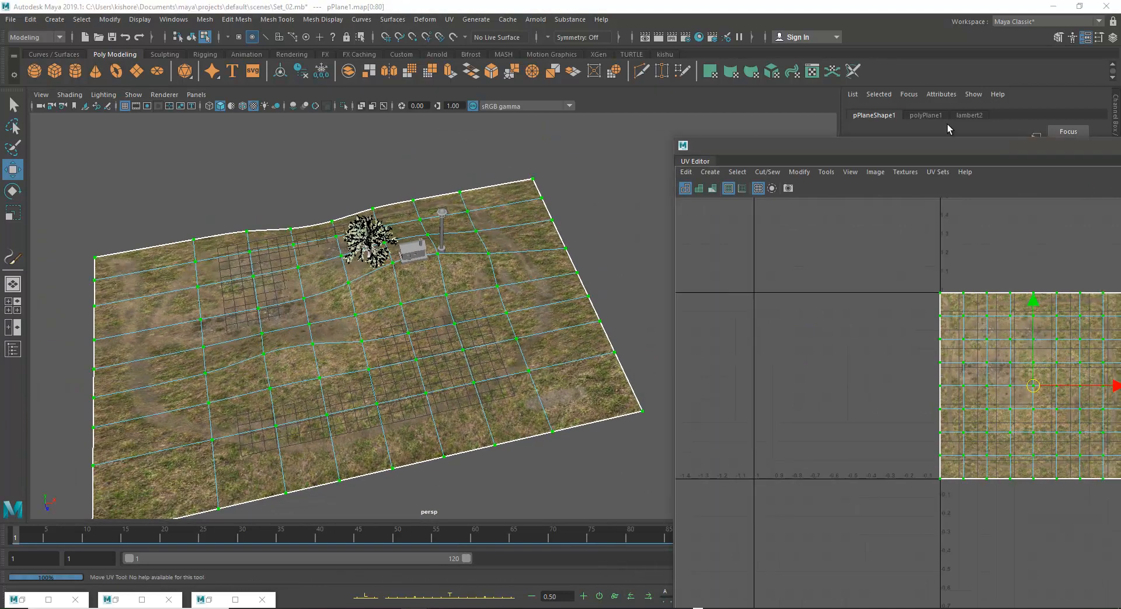
left_click_drag(938, 149, 760, 116)
- Scale the ground plane's full UV shell vertically to about half the texture tile's height, leaving its width nearly full
left_click_drag(710, 234, 1055, 544)
key("e")
key("r")
left_click_drag(856, 275, 860, 295)
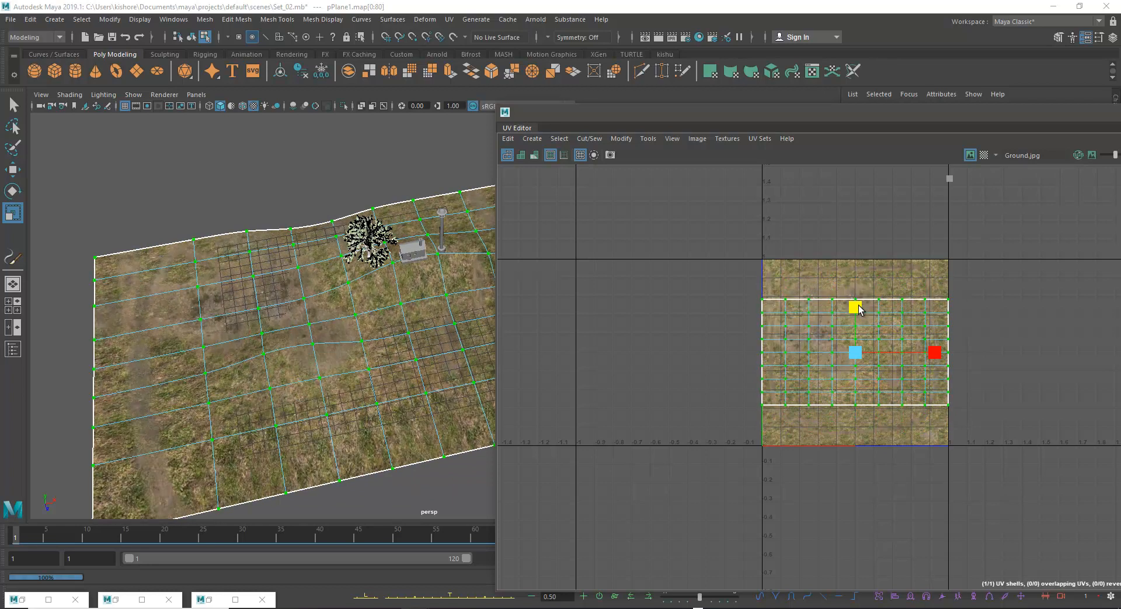
left_click_drag(859, 357, 859, 334)
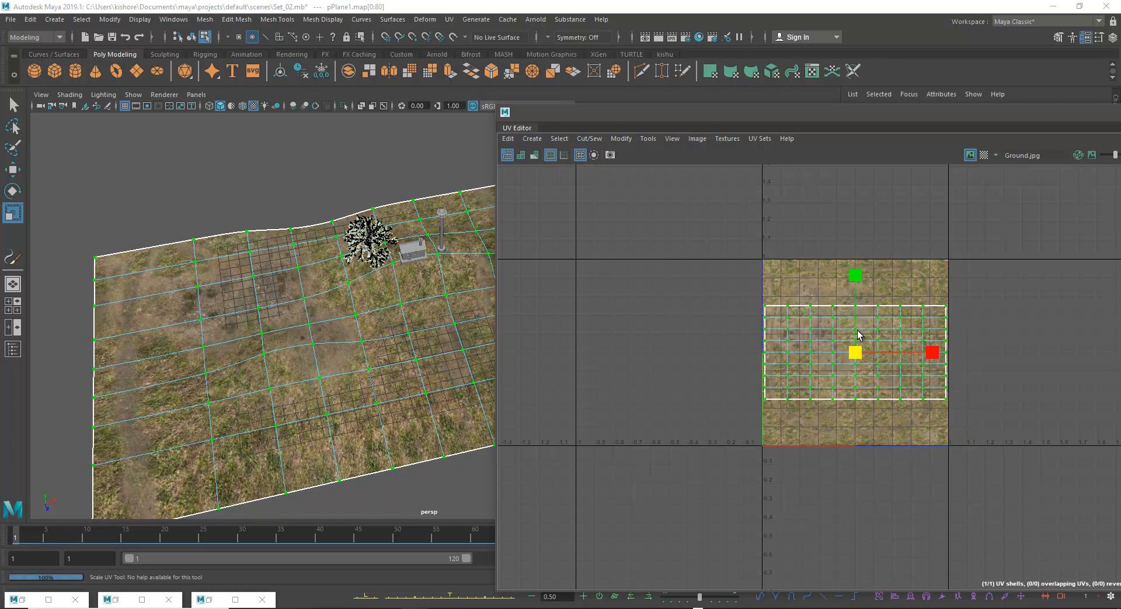
- Minimize the UV Editor and open the 2D texture placement node of the Ground.jpg texture on the lambert2 material
left_click_drag(1071, 110, 1021, 122)
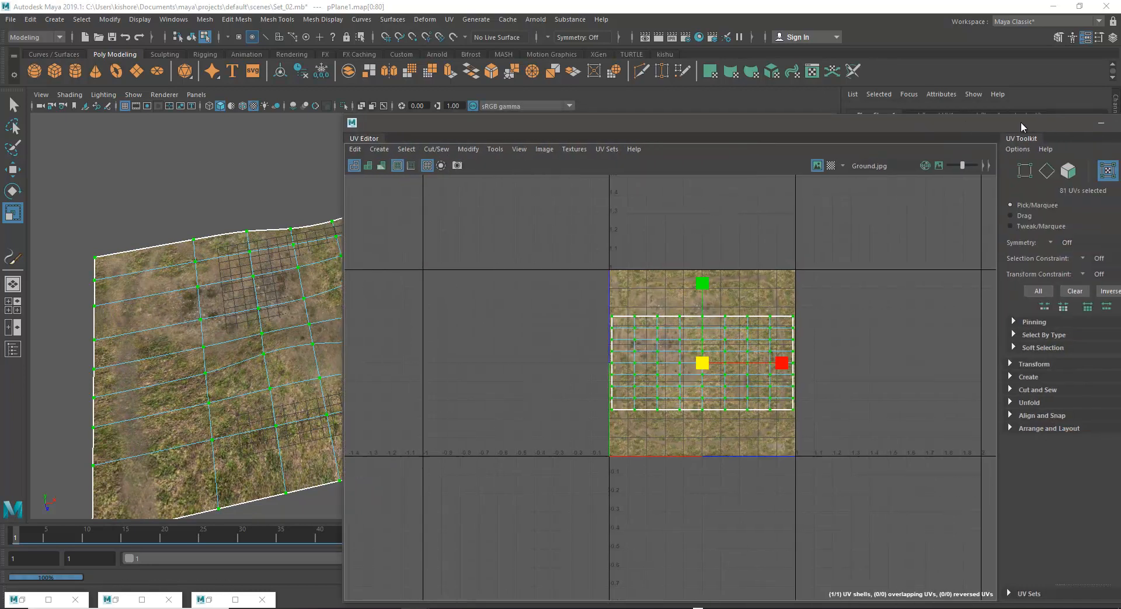
left_click(1096, 123)
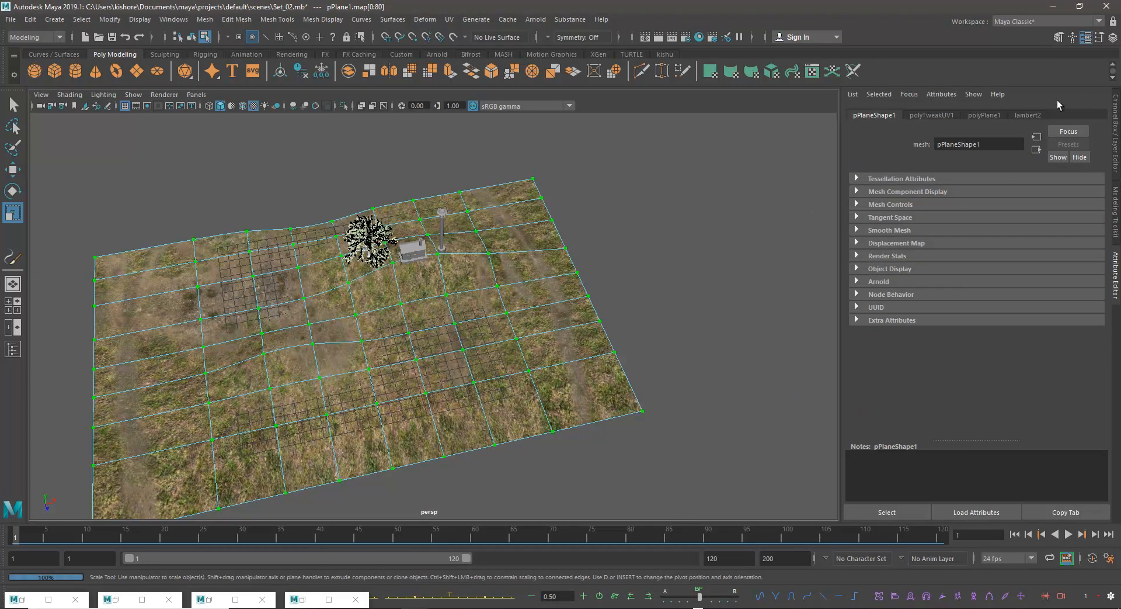
left_click(1023, 114)
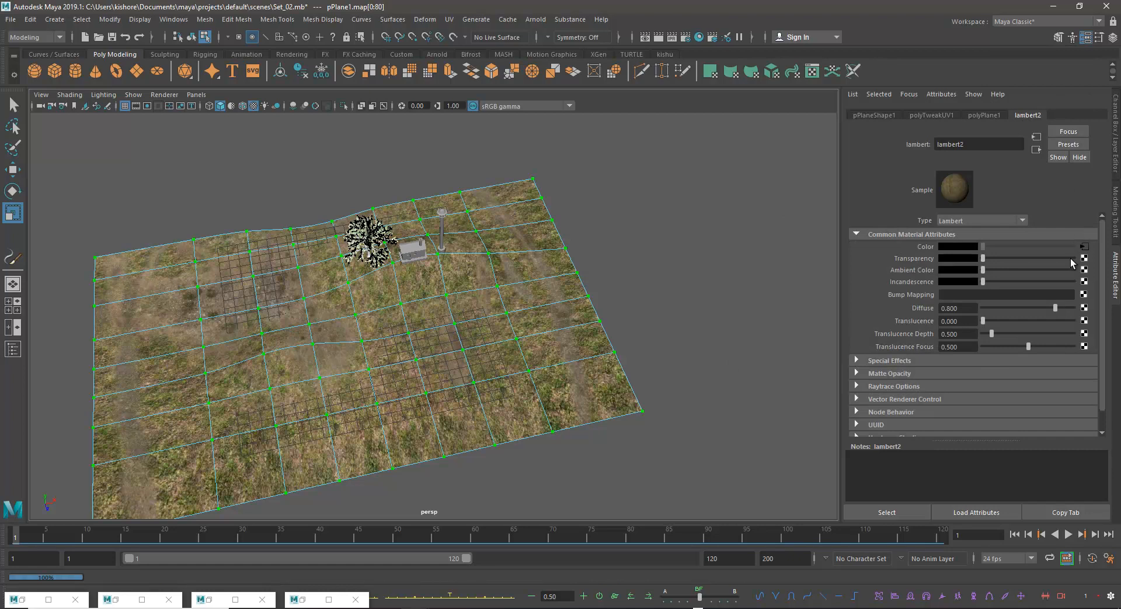
left_click(1084, 247)
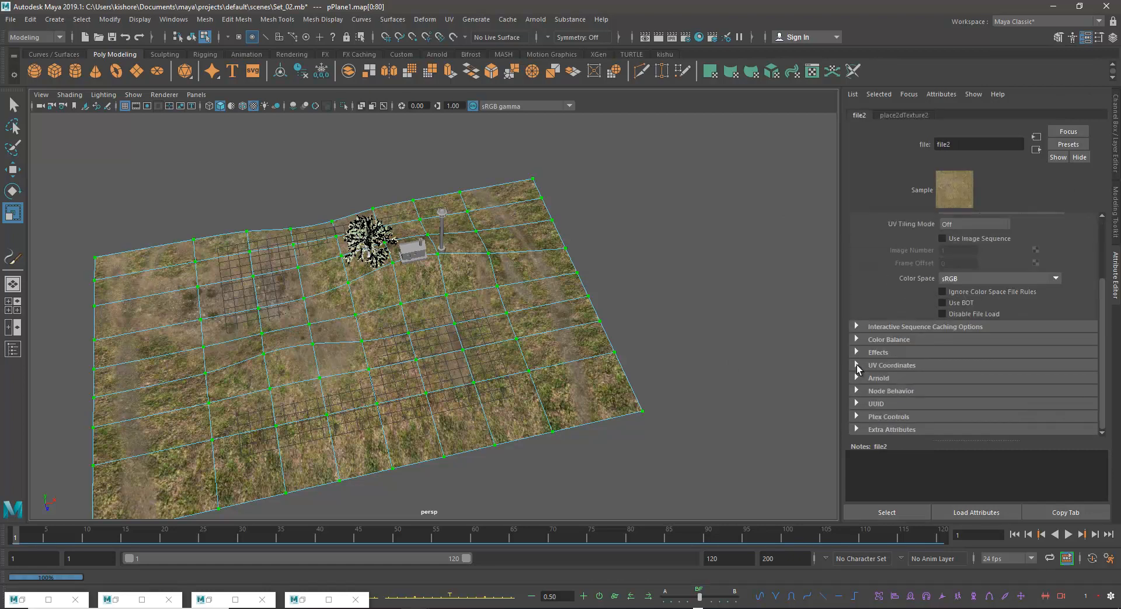
left_click(857, 365)
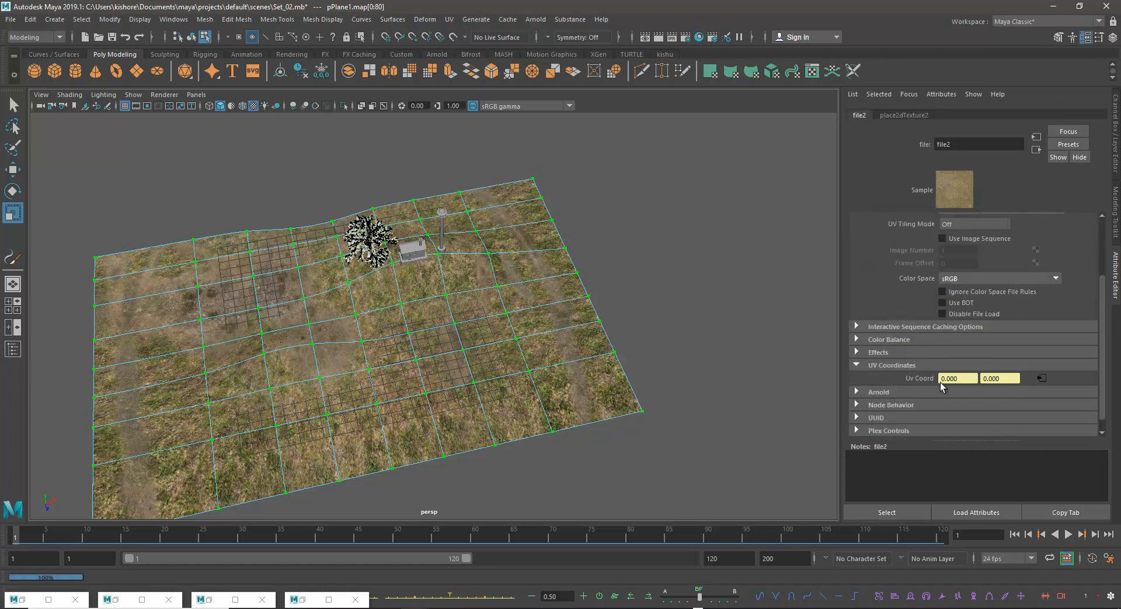
left_click(1043, 377)
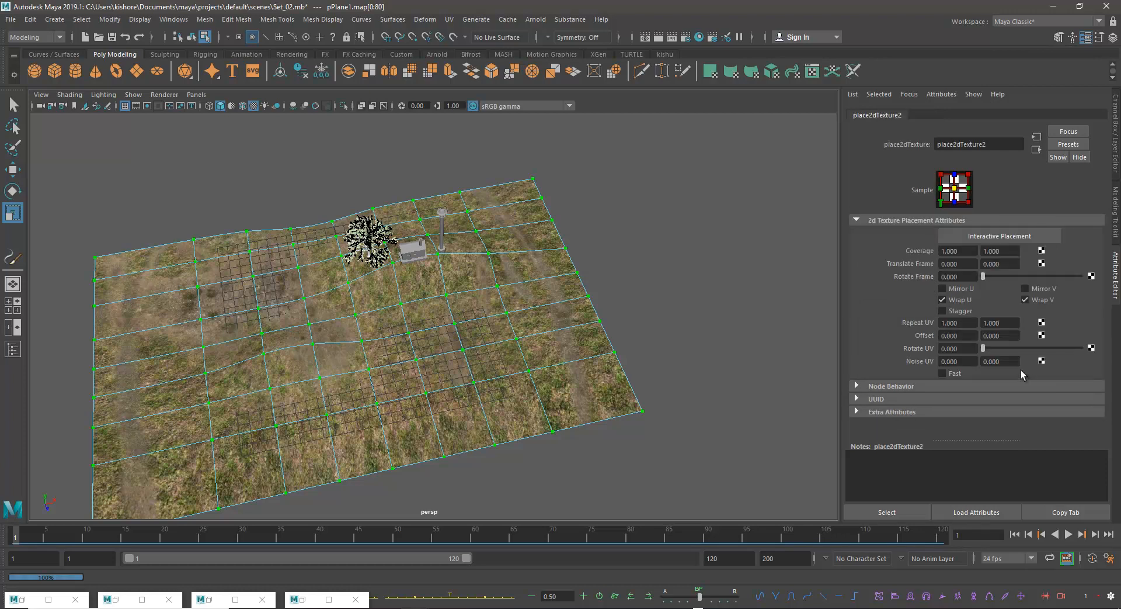
- Set the ground texture's Repeat UV to 4 in both directions
left_click(968, 324)
type("4")
key("Tab")
type("4")
key("Return")
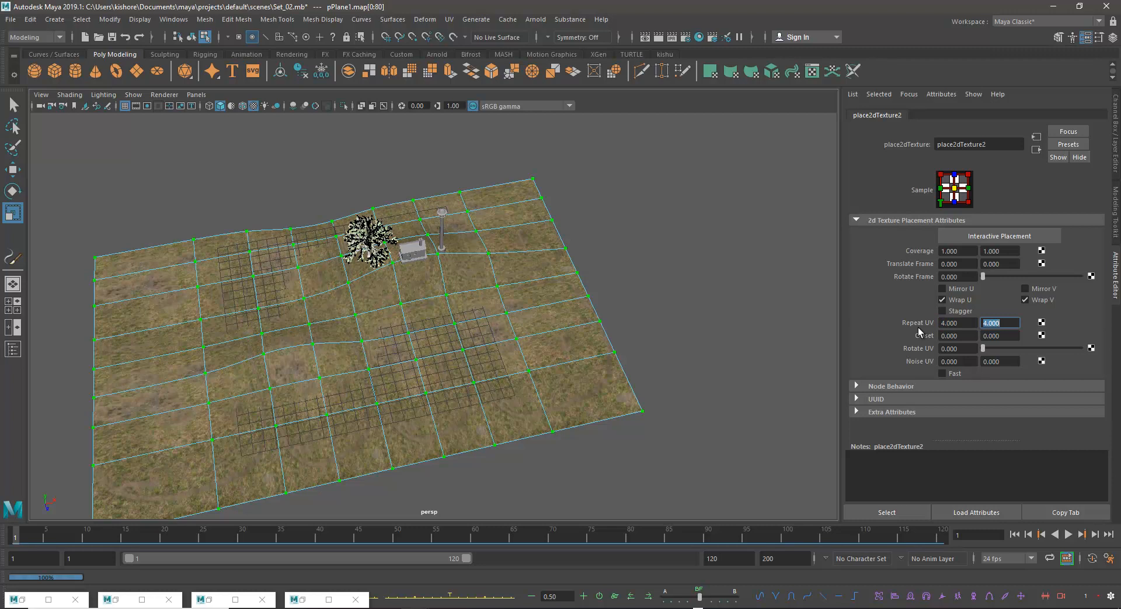
- Return the ground plane to object mode and examine the repeated texture in the perspective and camera1 views
left_click(680, 267)
right_click_drag(498, 298, 602, 239)
left_click(616, 254)
mouse_move(613, 256)
left_mouse_down("alt")
mouse_move(633, 240)
mouse_move(621, 268)
left_mouse_up("alt")
right_click_drag(468, 279, 584, 335, "alt")
middle_click_drag(584, 334, 682, 302, "alt")
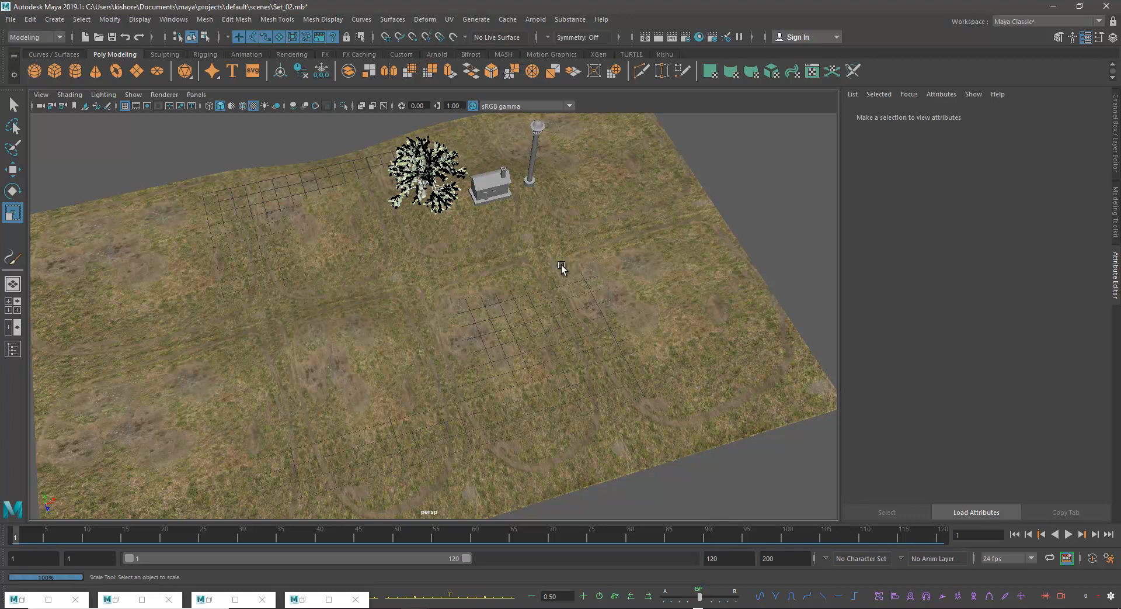
left_click_drag(425, 323, 462, 325, "alt")
key("space")
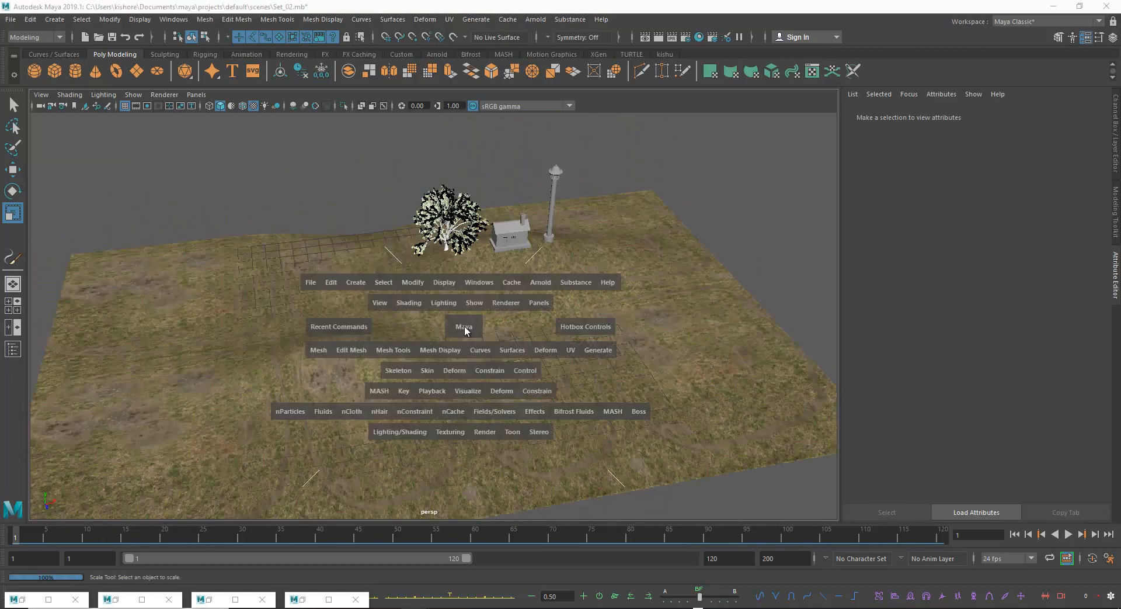
key("space")
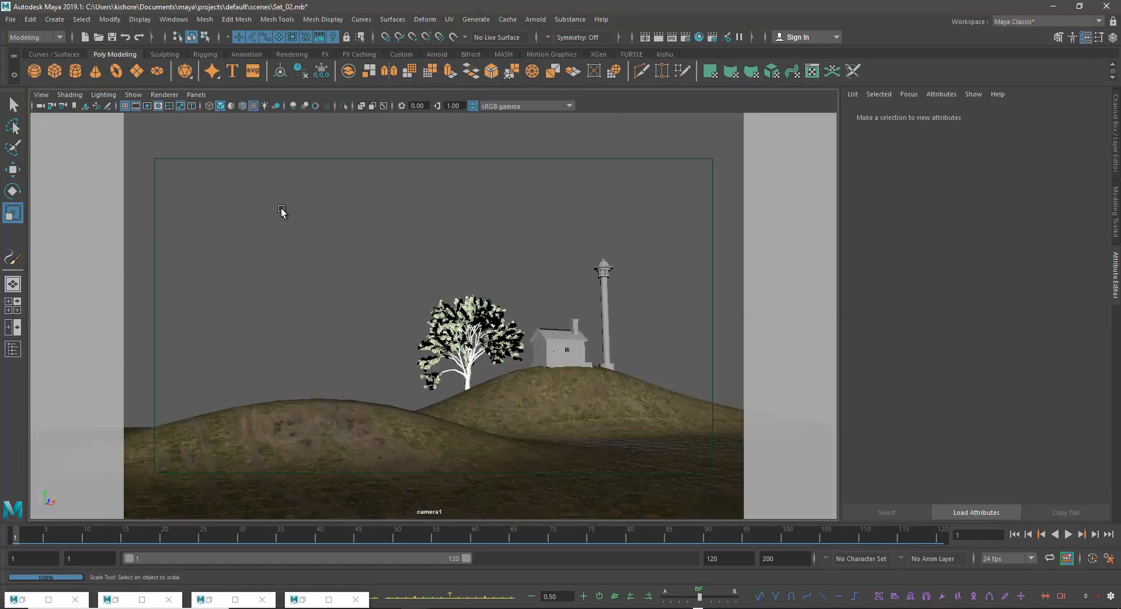
key("space")
key("space")
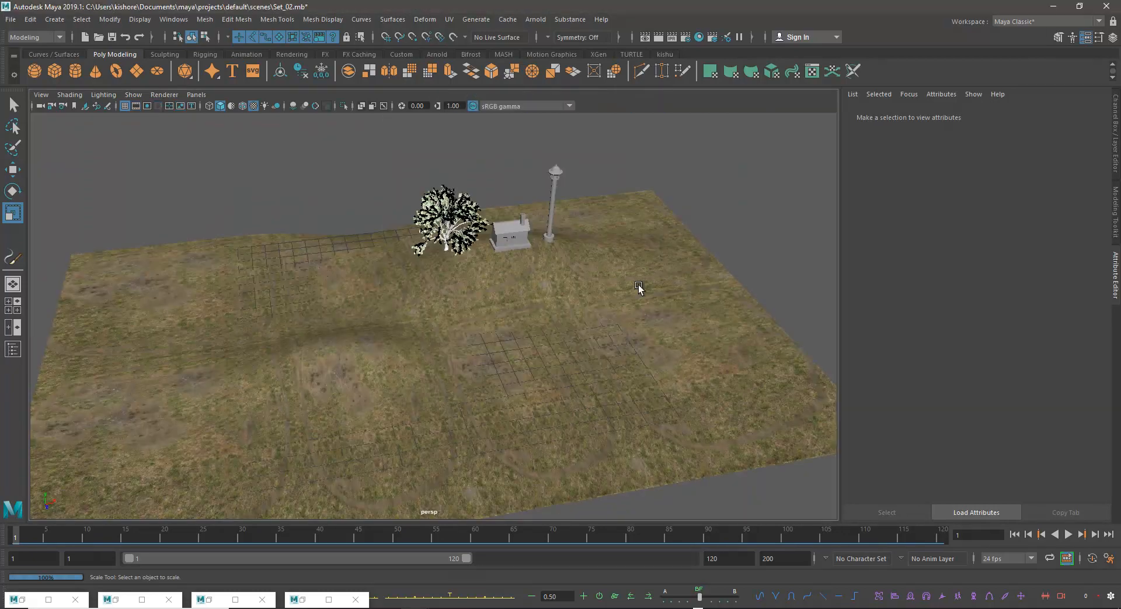
- Set the Repeat UV of the ground plane's texture placement to 2 in both directions and deselect the plane
left_click(639, 287)
scroll(1082, 248, "down", 2)
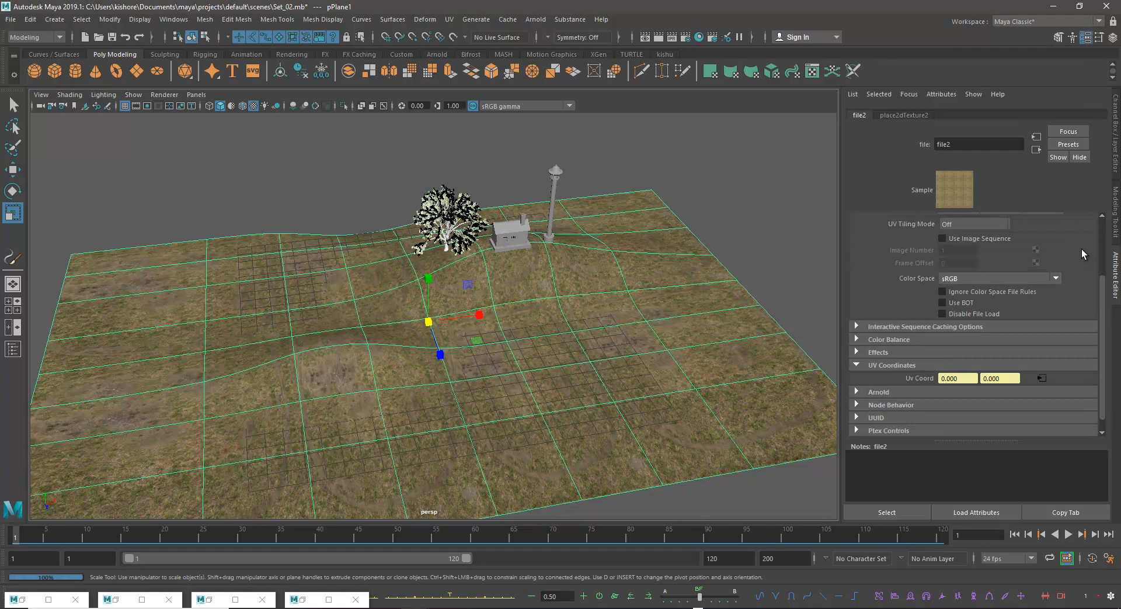
left_click(1043, 378)
left_click_drag(958, 322, 830, 313)
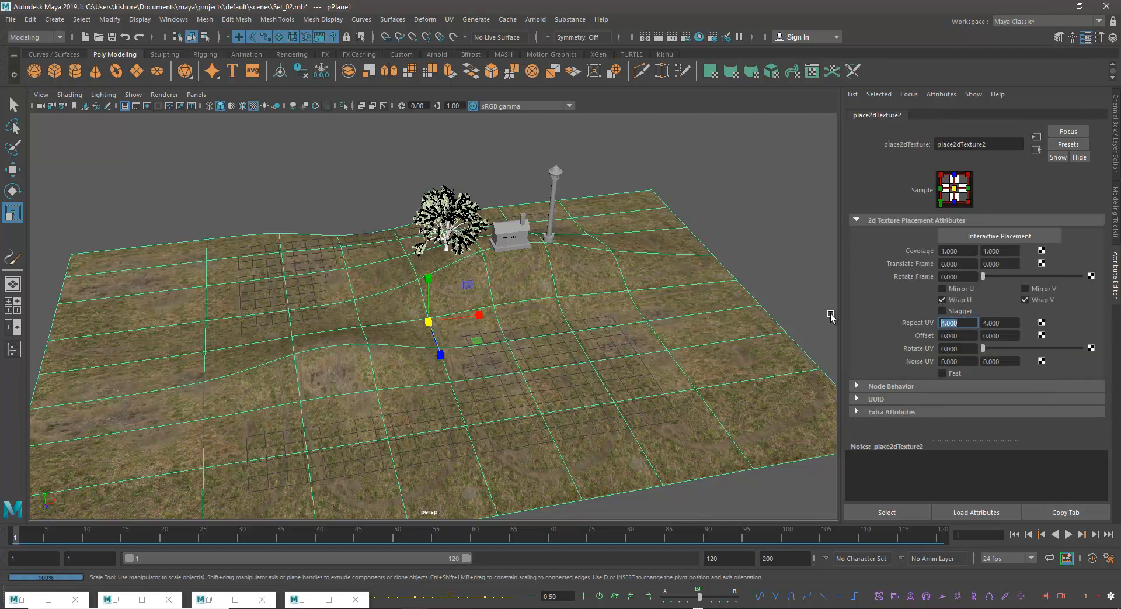
type("2")
key("Tab")
type("2")
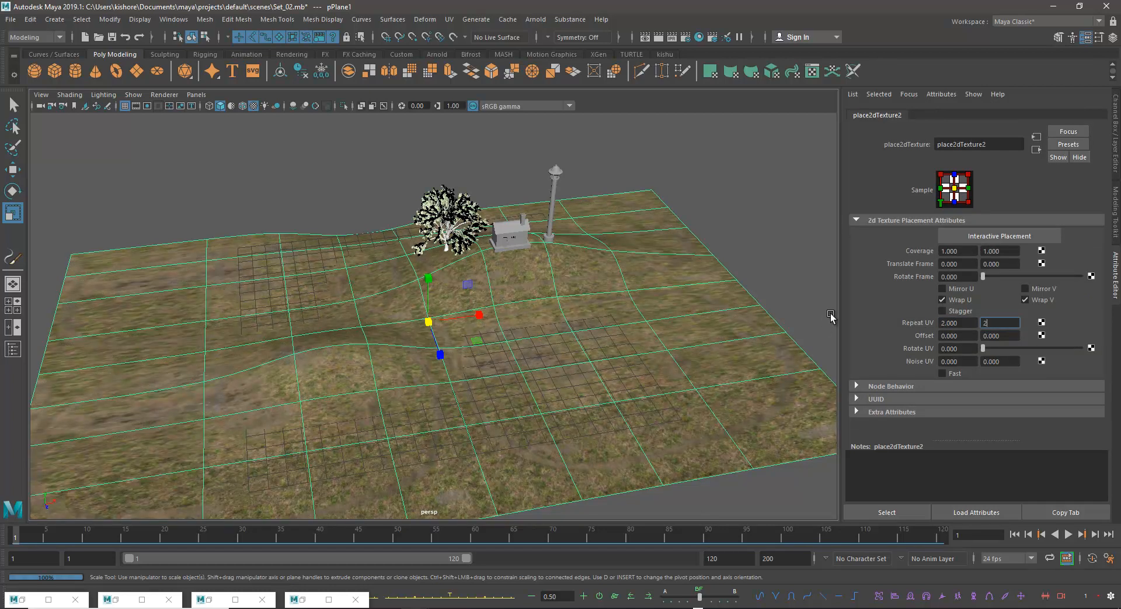
key("Return")
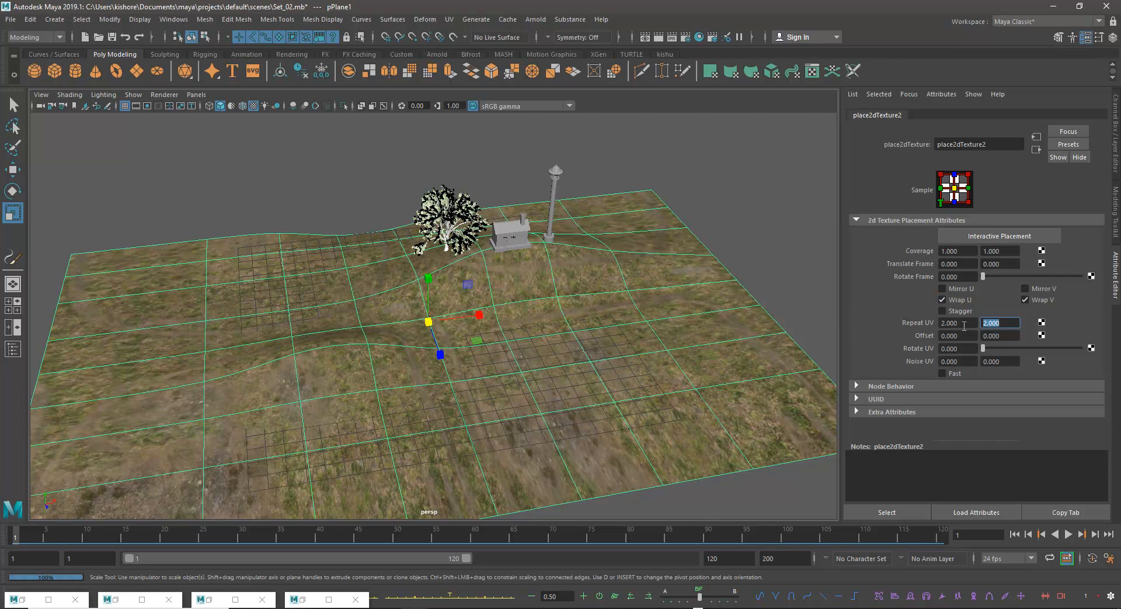
left_click(706, 261)
left_click_drag(560, 379, 576, 401, "alt")
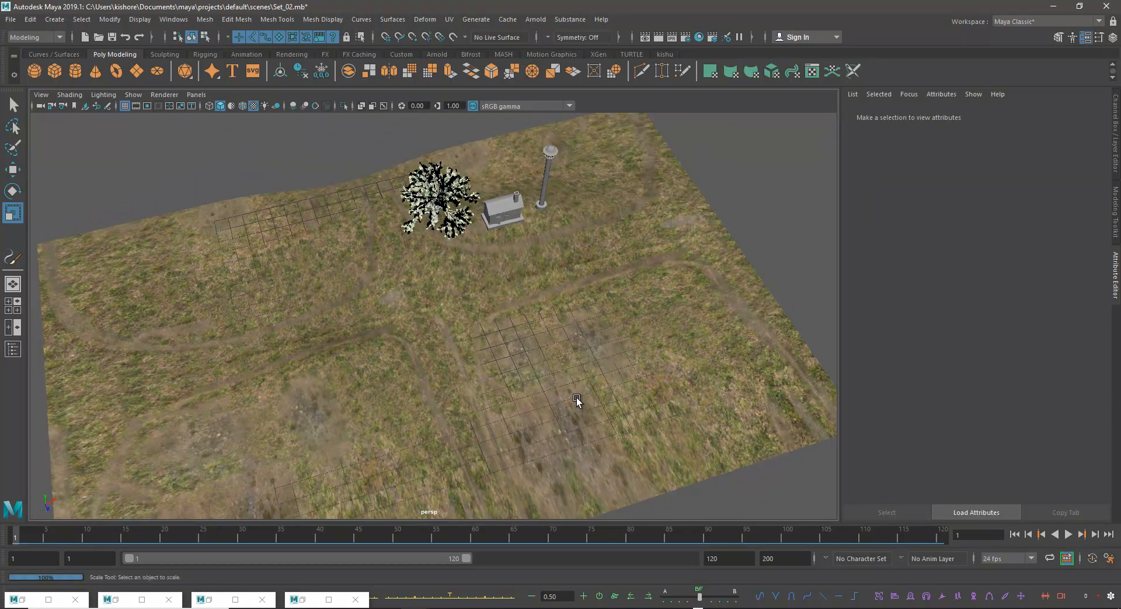
- Reopen the UV Editor for the ground plane and select all of its UVs
left_click(295, 275)
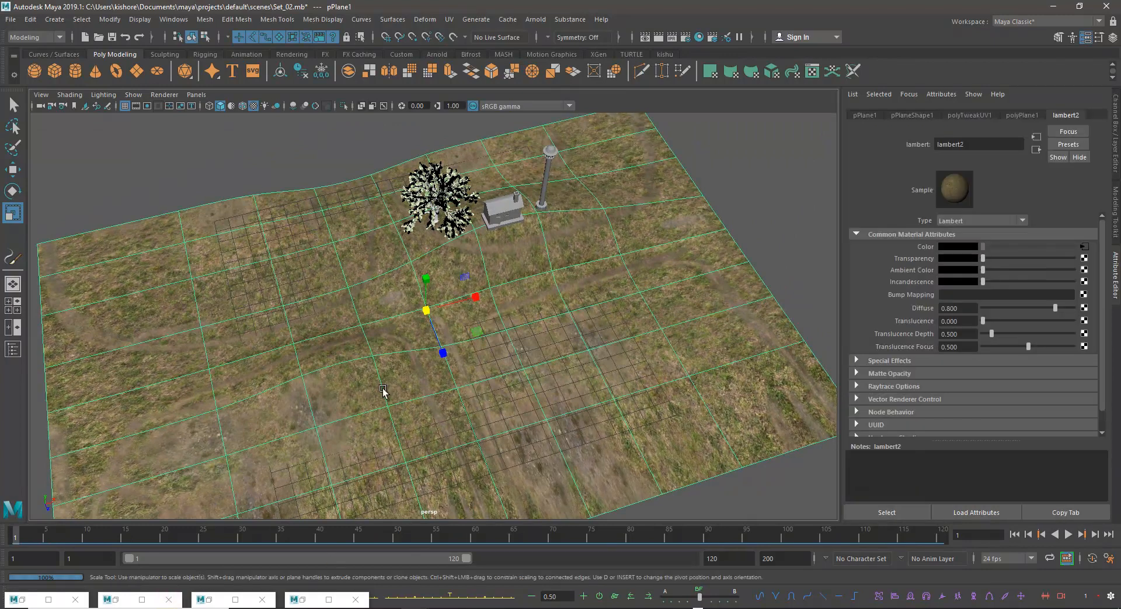
left_click(449, 19)
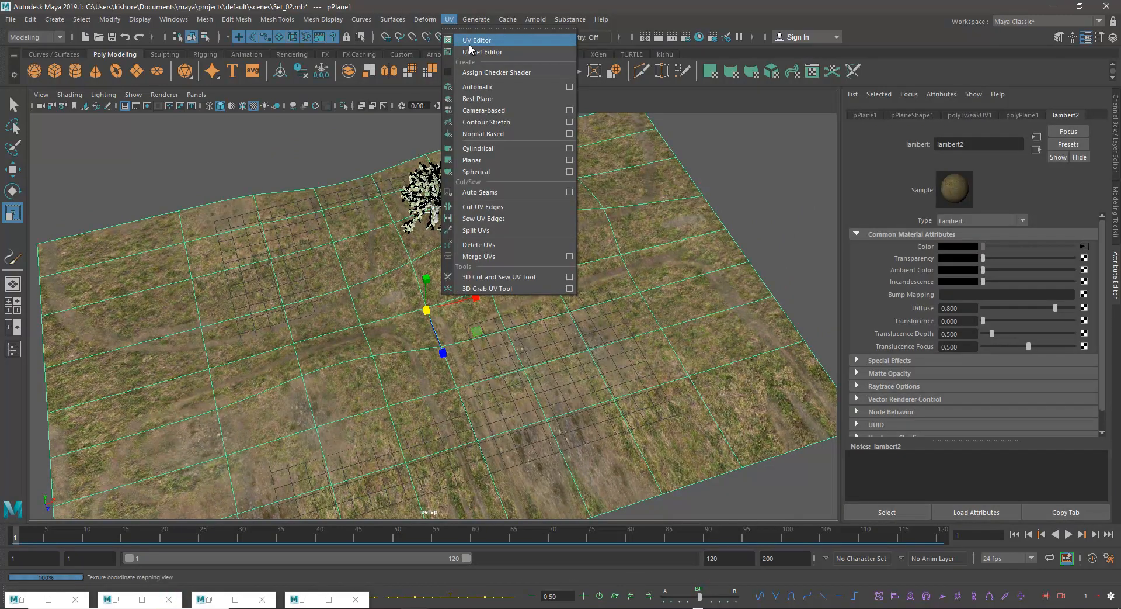
left_click(468, 41)
right_click(183, 296)
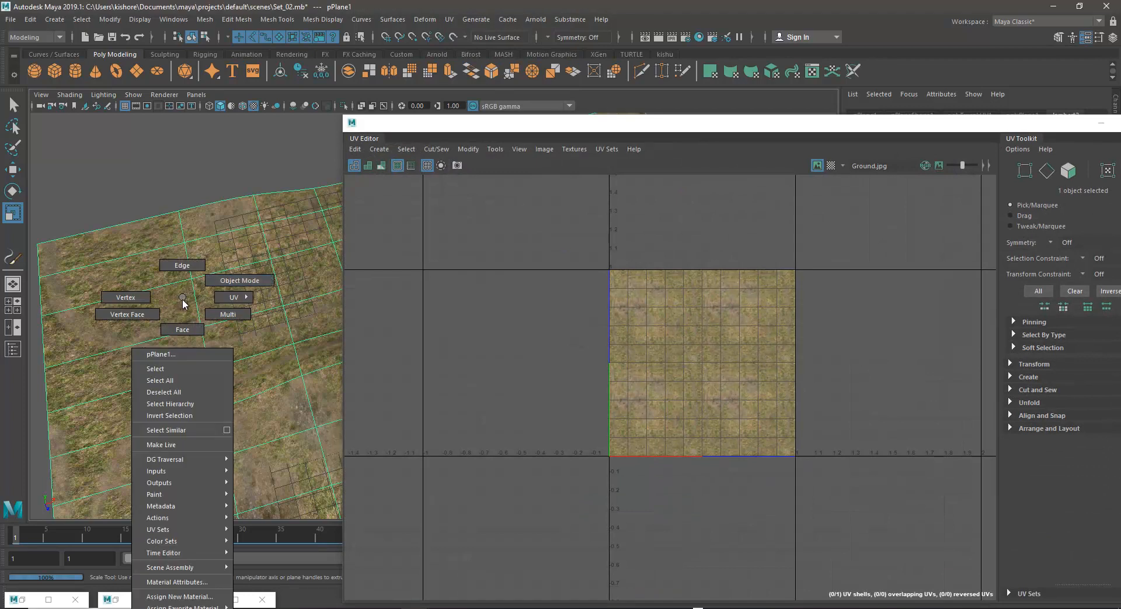
right_click_drag(192, 298, 274, 296)
left_click_drag(608, 291, 929, 527)
- Scale the ground plane's UVs to about two thirds of the texture tile's height and check the deselected ground through camera1
left_click_drag(619, 125, 828, 171)
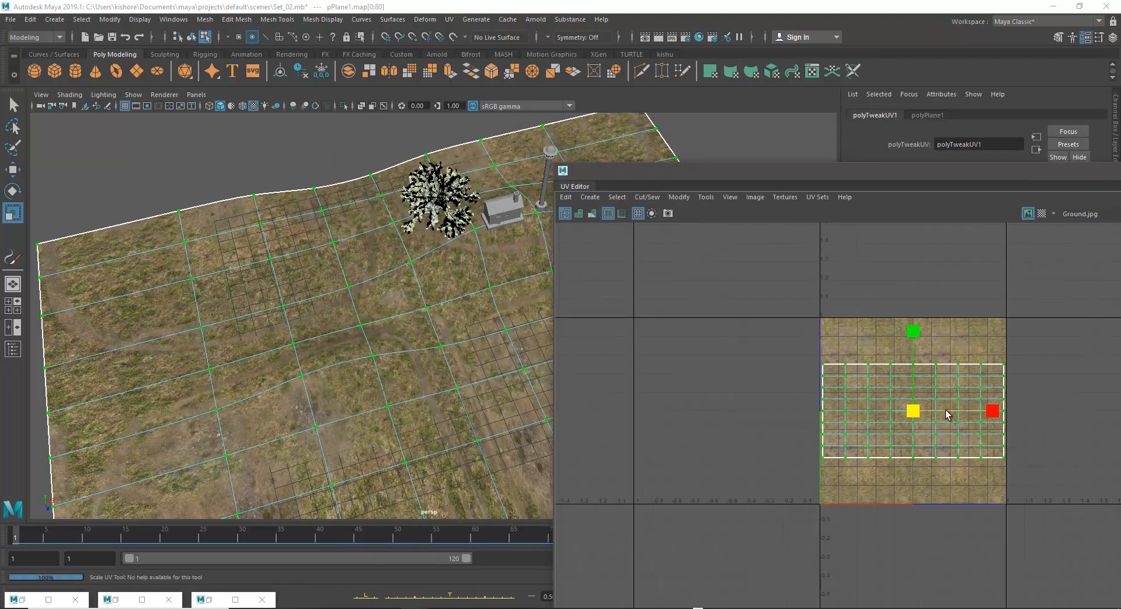
left_click_drag(993, 410, 936, 412)
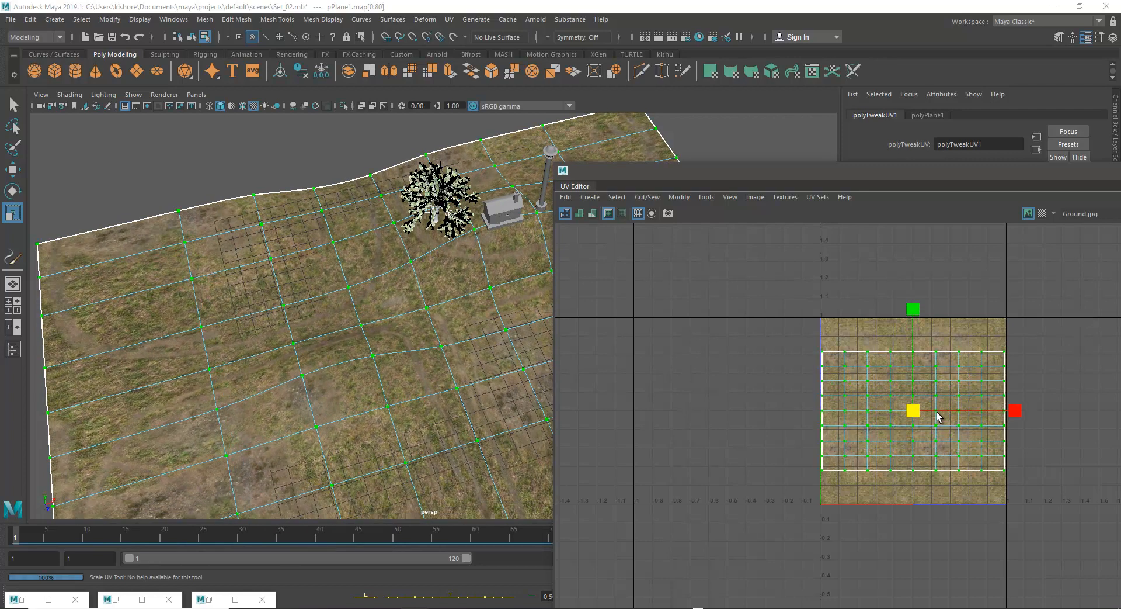
left_click_drag(1080, 175, 884, 194)
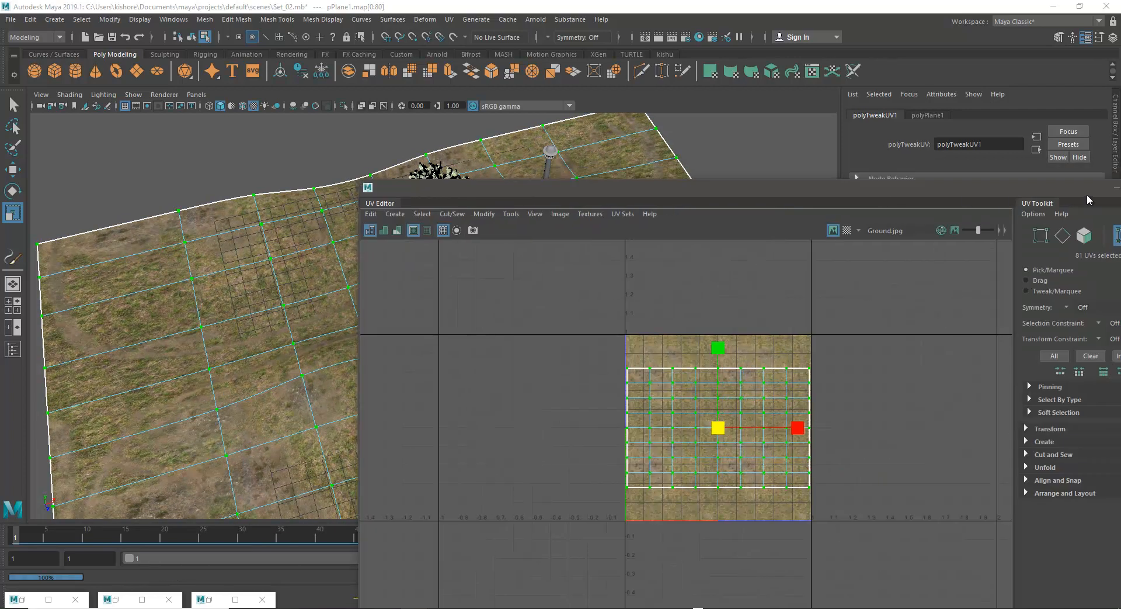
left_click(1116, 187)
right_click_drag(578, 273, 769, 175)
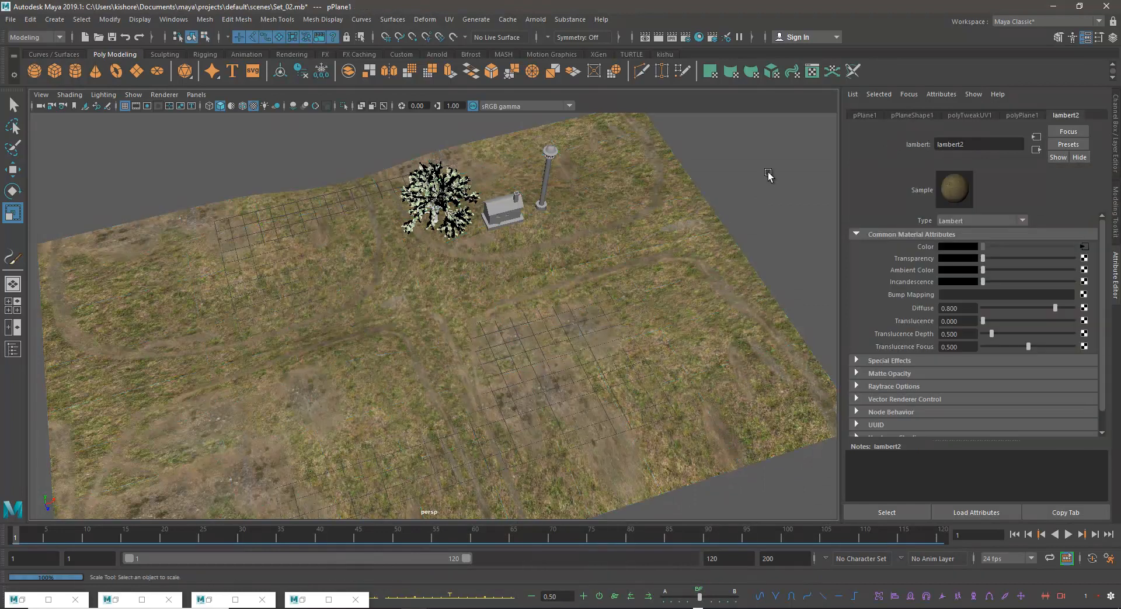
left_click(768, 175)
left_click_drag(583, 271, 591, 297, "alt")
key("space")
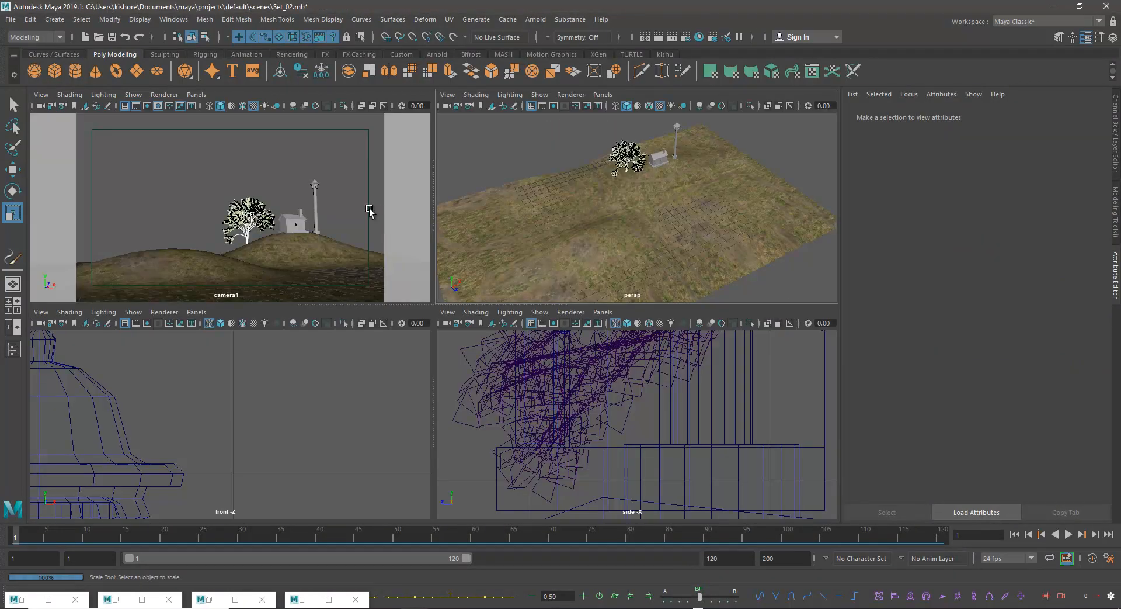
key("space")
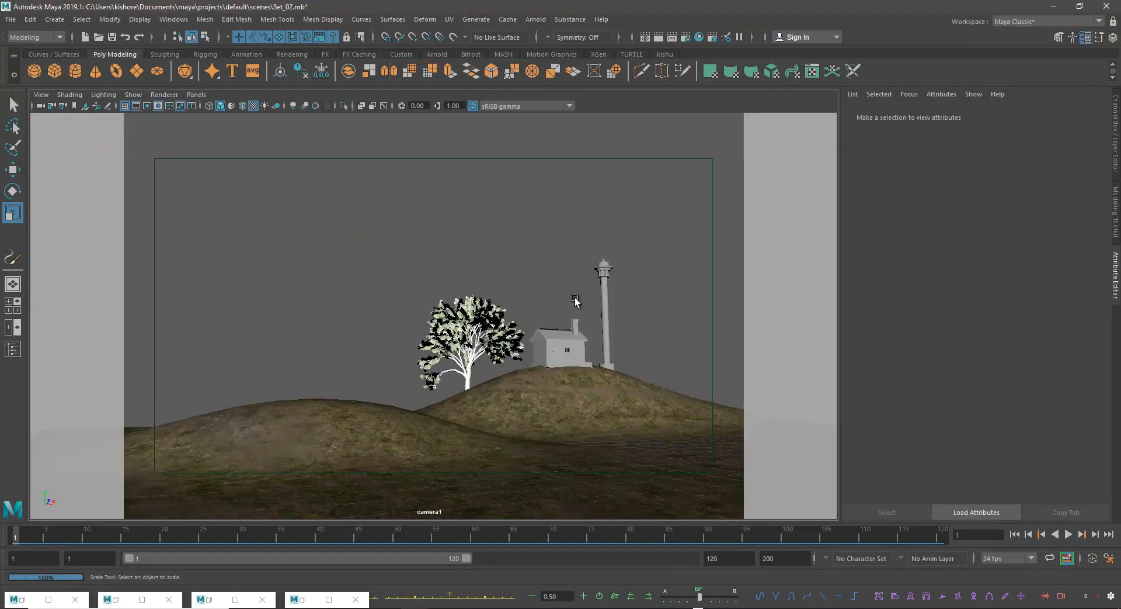
key("space")
key("space")
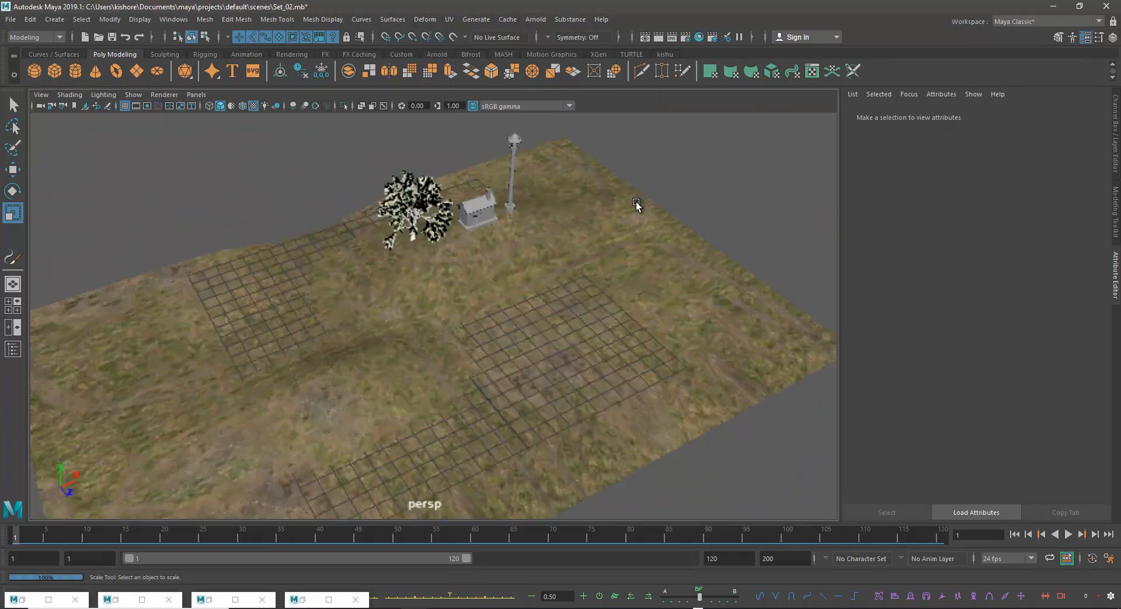
- Assign a new Lambert material to the small house and connect a File texture to its color
right_click_drag(537, 240, 736, 402, "alt")
left_click_drag(736, 402, 514, 298, "alt")
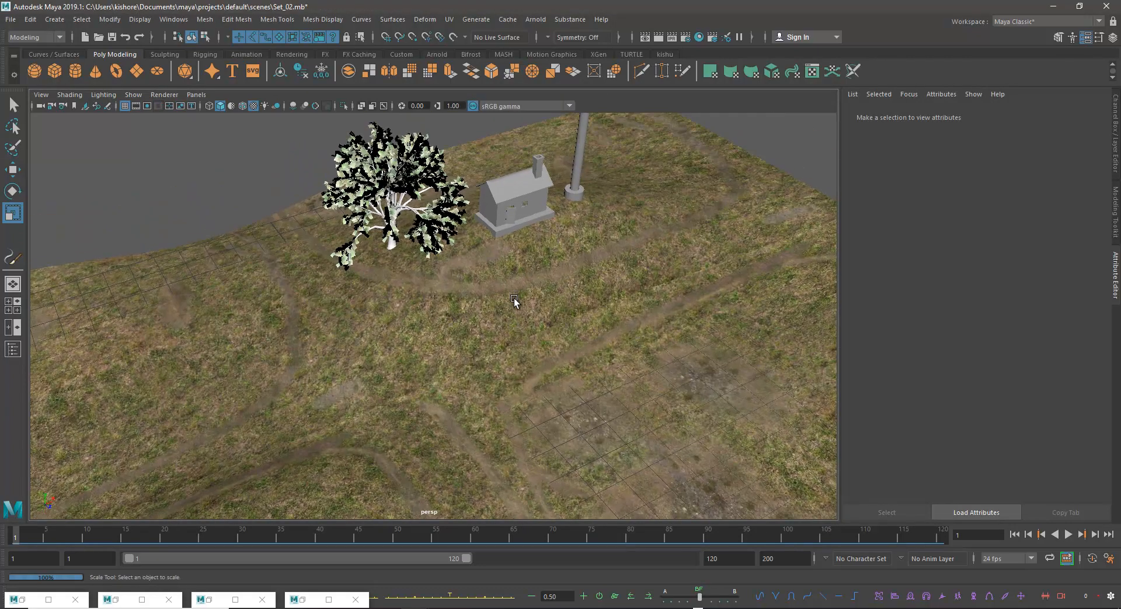
left_click(501, 220)
left_click_drag(501, 220, 497, 246, "alt")
right_click_drag(497, 245, 584, 533, "alt")
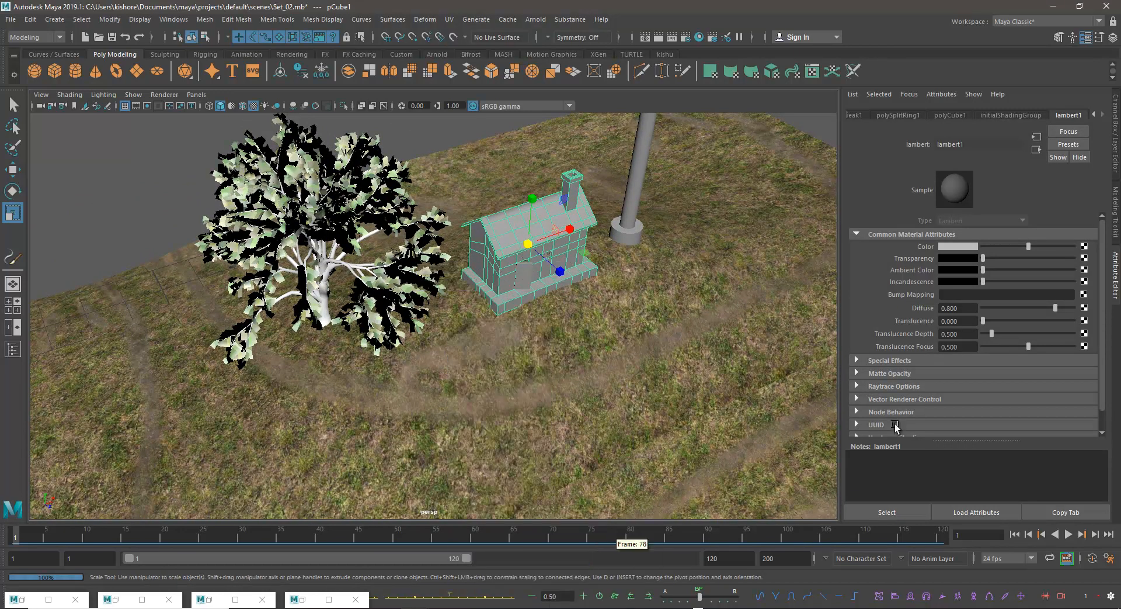
left_click(1085, 246)
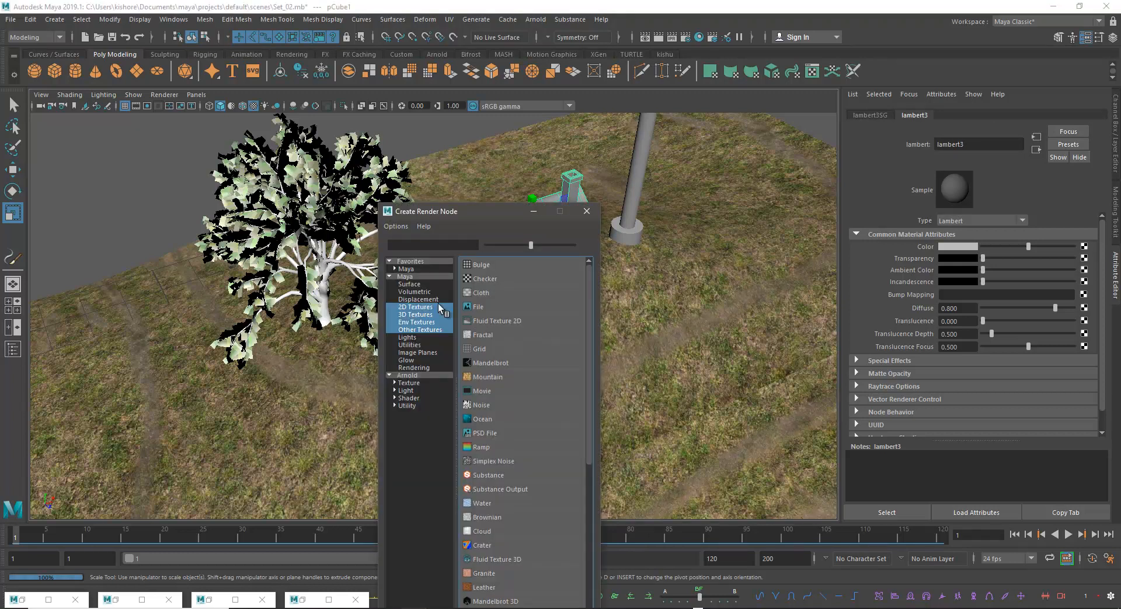
left_click(450, 307)
left_click(484, 306)
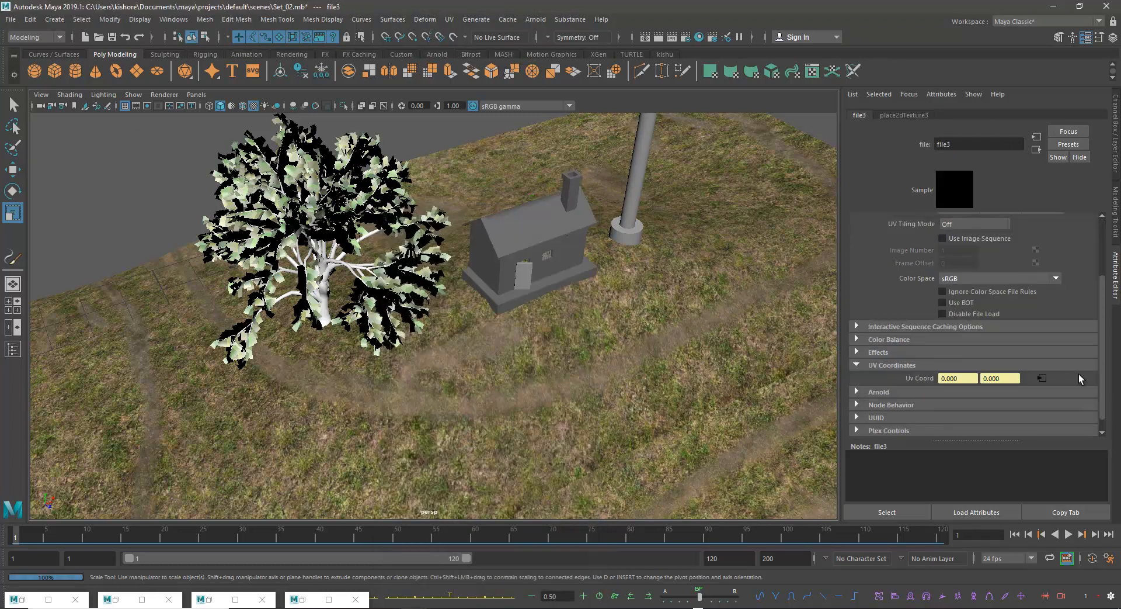
- Load wall.jpg from the sourceimages folder as the image for the house's color texture
scroll(1104, 370, "up", 3)
left_click(1086, 274)
left_click(552, 261)
left_click(553, 267)
left_click(553, 259)
left_click_drag(619, 132, 494, 254)
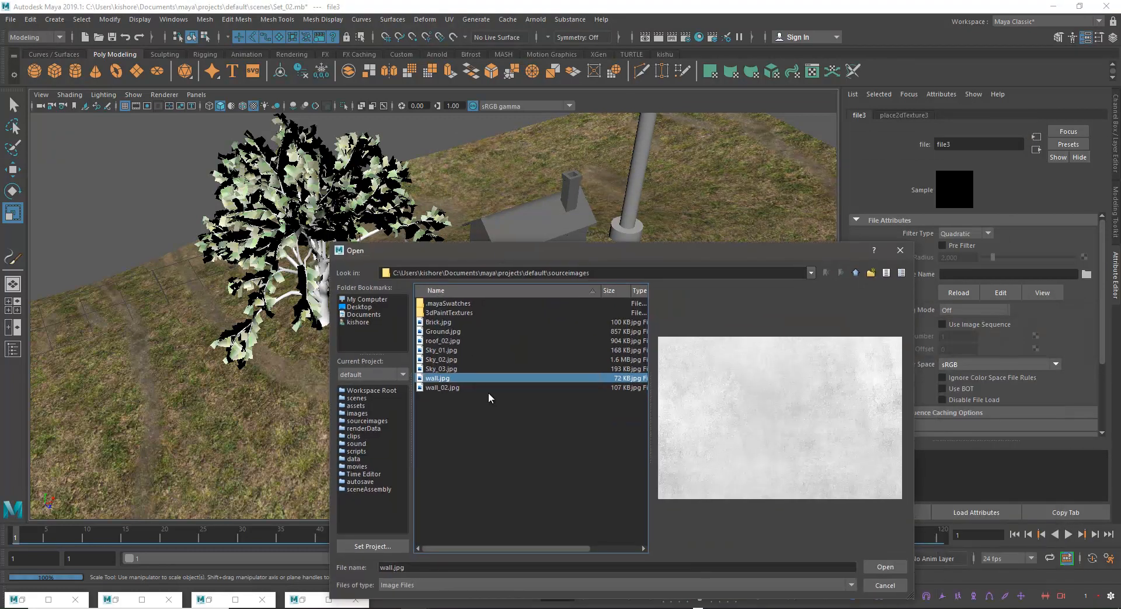
left_click(446, 387)
left_click(427, 379)
left_click(886, 567)
- Frame the house to inspect the wall texture from several angles and switch the mesh to face selection
left_click_drag(580, 268, 486, 292, "alt")
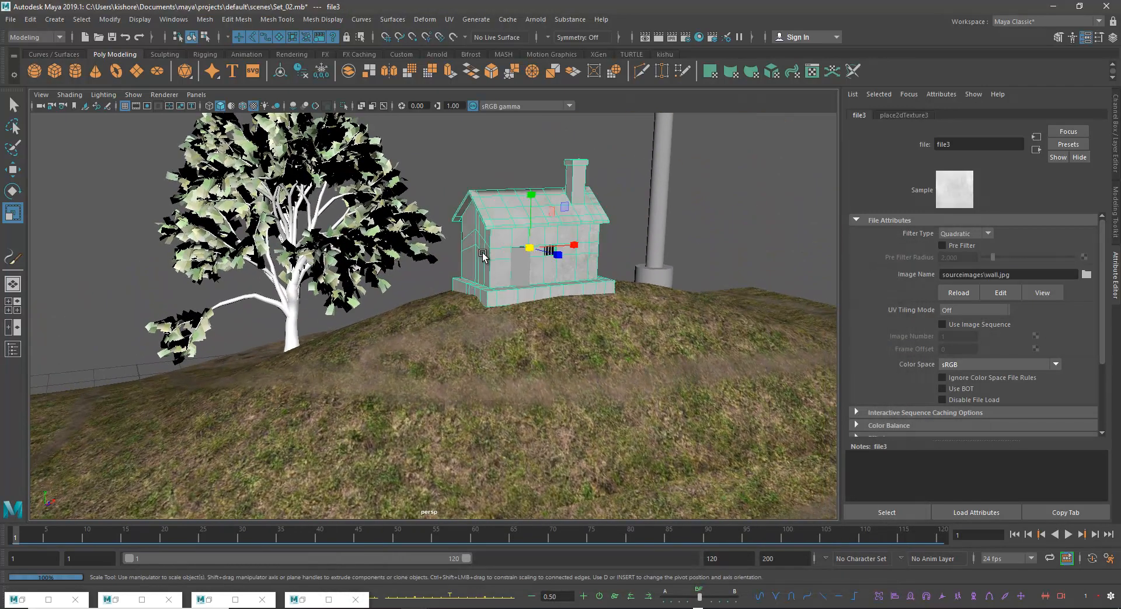
left_click(482, 255)
key("f")
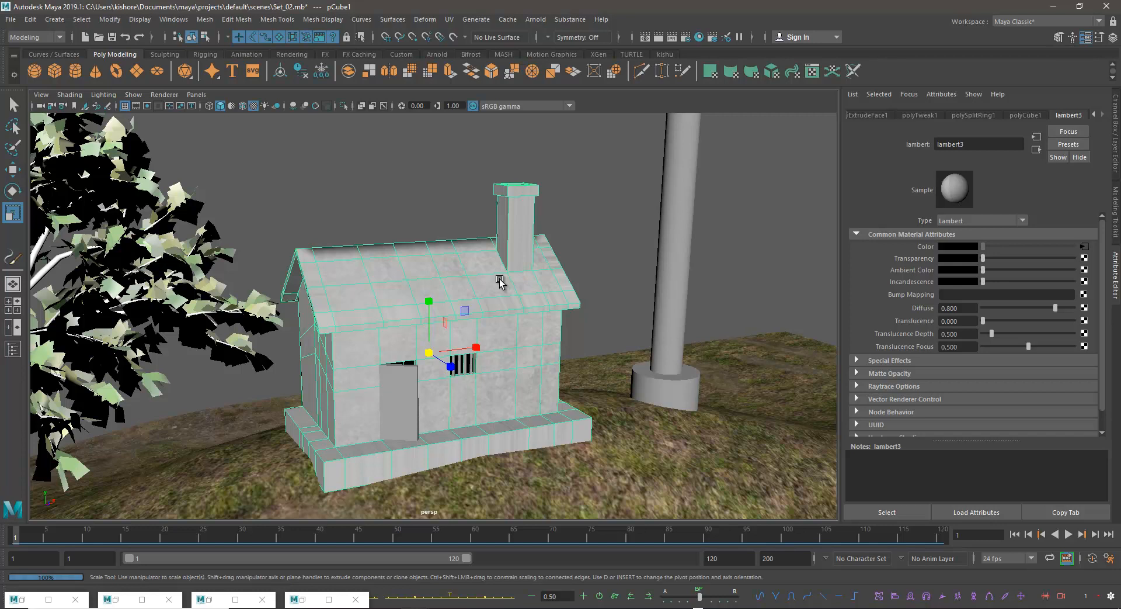
left_click_drag(495, 238, 554, 236, "alt")
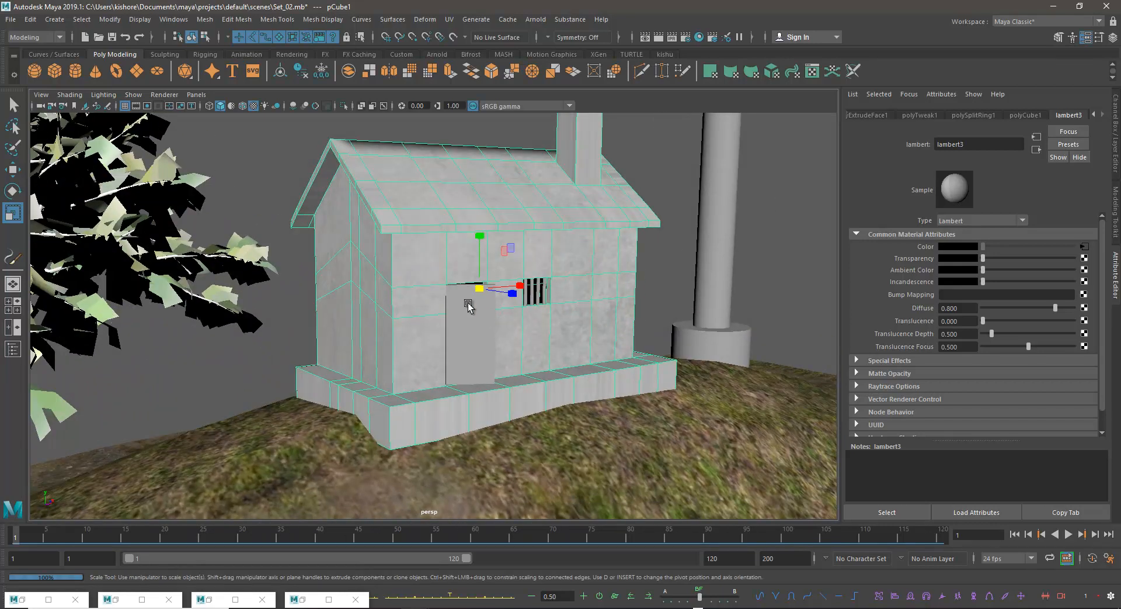
left_click_drag(486, 315, 476, 296, "alt")
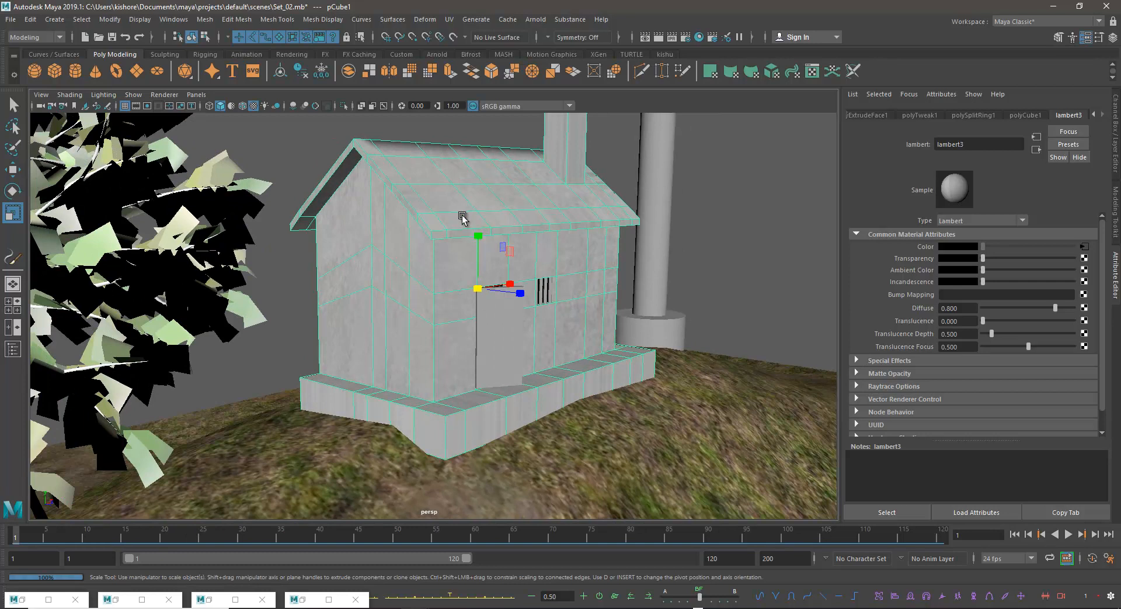
left_click_drag(496, 351, 431, 287, "alt")
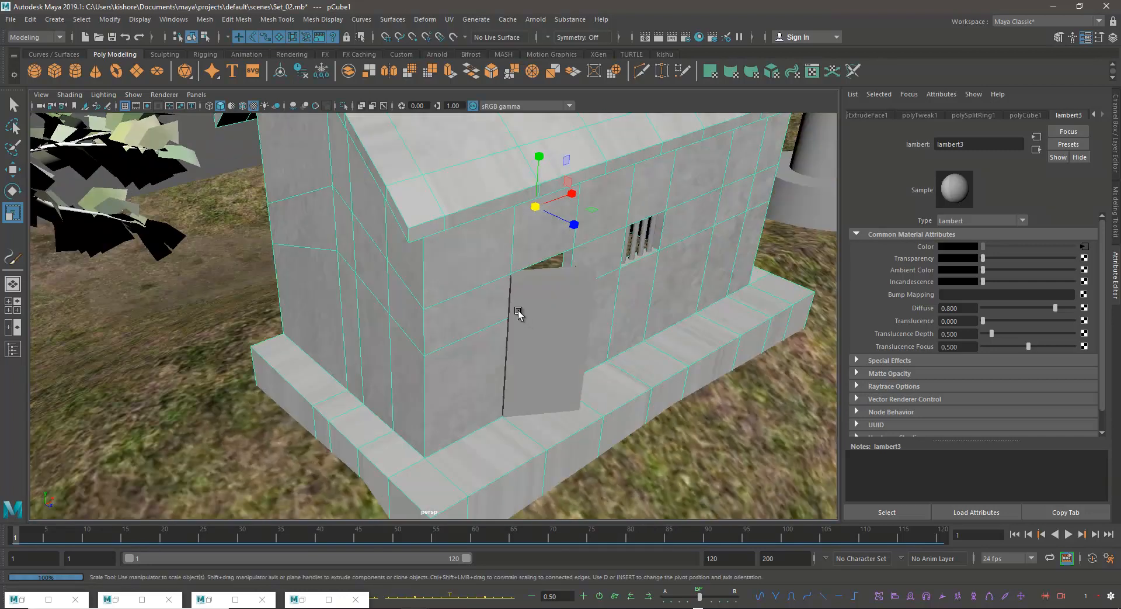
left_click_drag(519, 289, 388, 241, "alt")
right_click_drag(388, 240, 396, 268)
left_click_drag(407, 251, 358, 251, "alt")
right_click_drag(358, 251, 355, 275)
left_click_drag(356, 275, 333, 168, "alt")
- Select all faces of the house's front wall around the door and the barred window
left_click(13, 105)
left_click(423, 216)
left_click_drag(501, 237, 433, 236, "alt")
key("space")
key("space")
key("space")
key("space")
key("f")
scroll(473, 268, "down", 9)
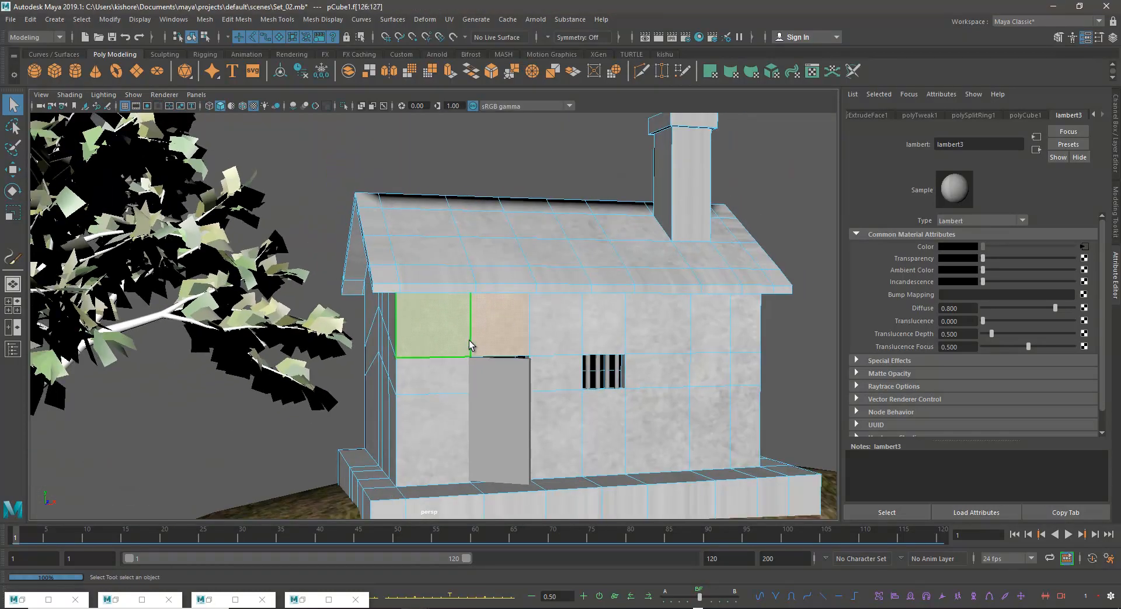
left_click(470, 339)
left_click_drag(471, 340, 472, 335, "alt")
left_click_drag(771, 433, 771, 431)
- Planar-map the selected front wall faces from the Z axis, fitting the projection to the bounding box
left_click(448, 21)
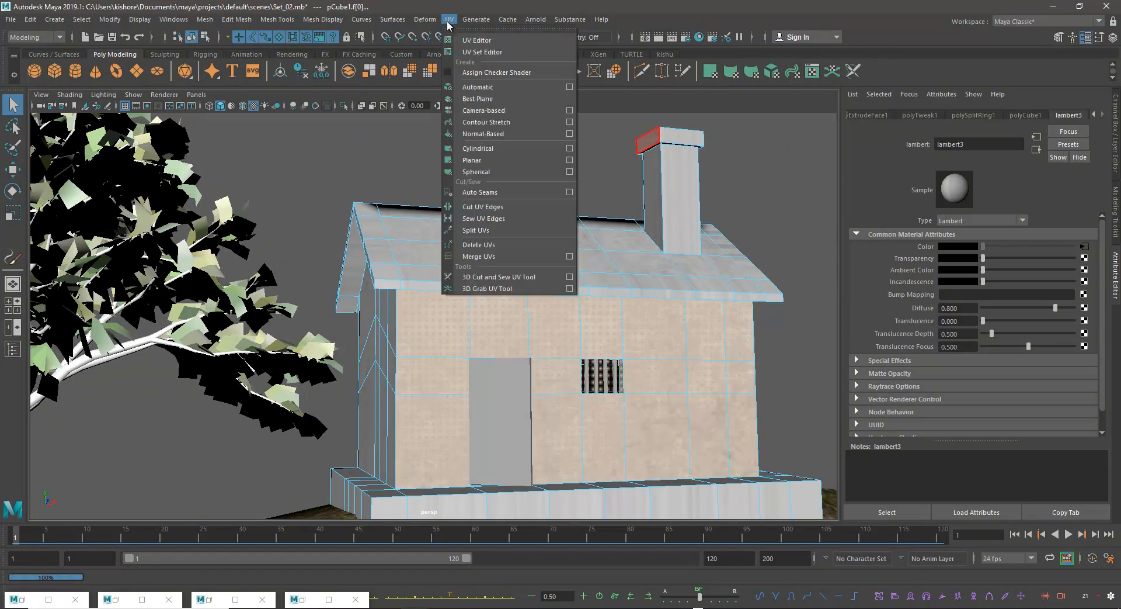
left_click(570, 163)
left_click_drag(526, 246, 488, 275, "alt")
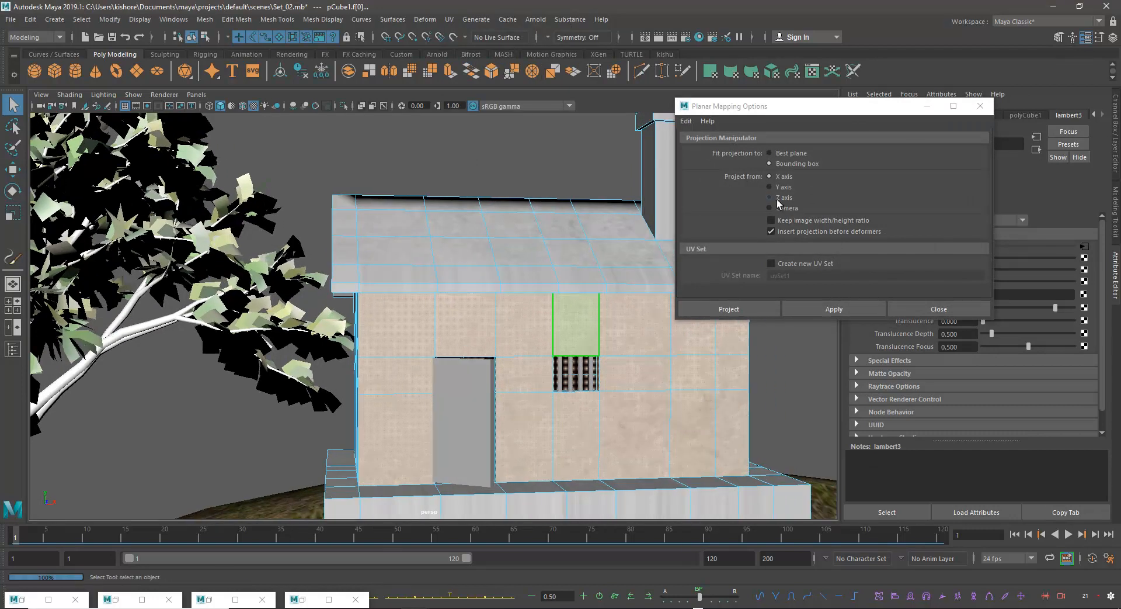
left_click(842, 312)
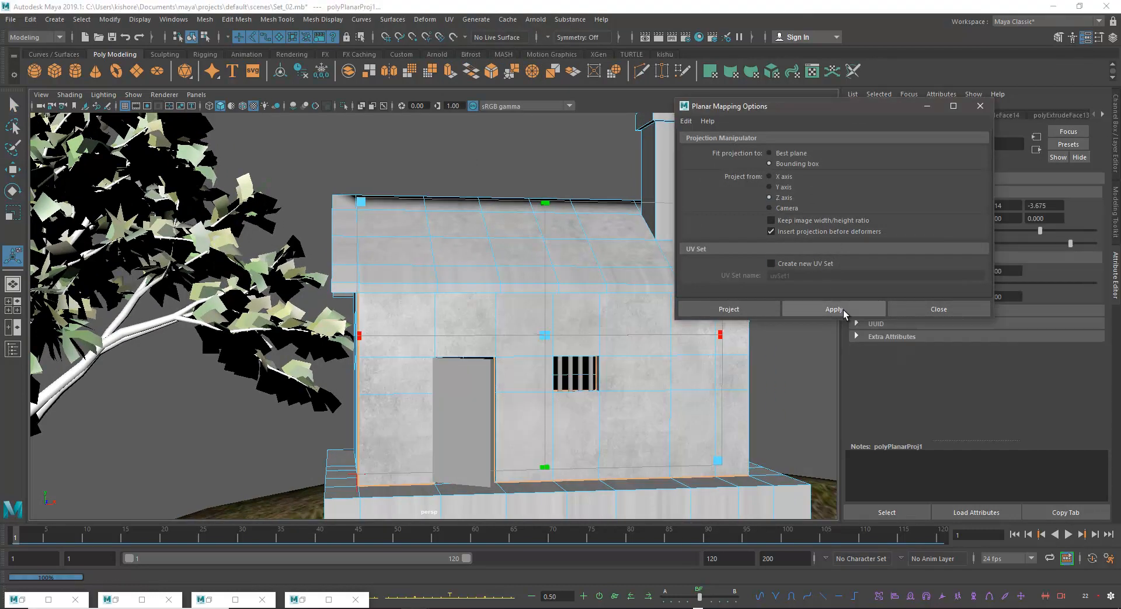
left_click(974, 310)
- Select the faces of the gable side wall facing the tree and set planar mapping to project from the X axis
left_click_drag(672, 327, 436, 235, "alt")
left_click(360, 208)
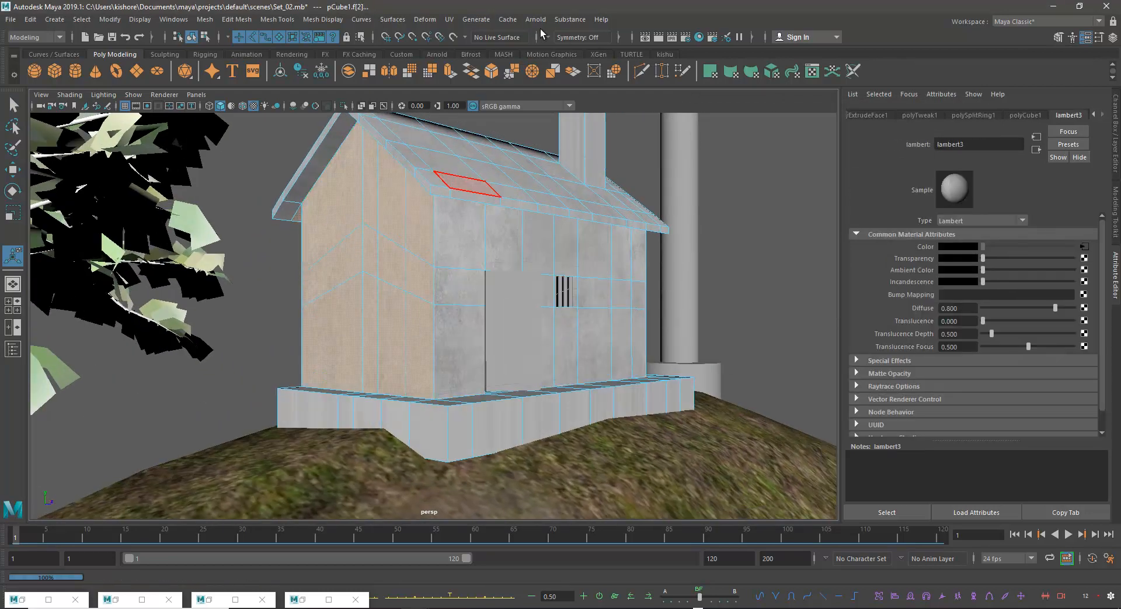
left_click(450, 20)
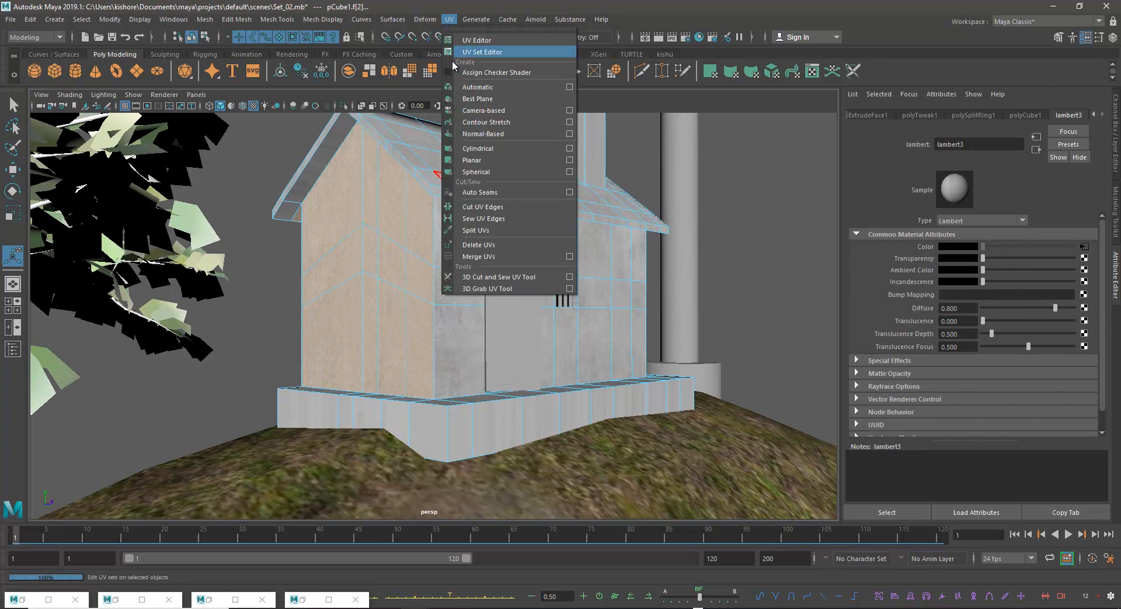
left_click(564, 163)
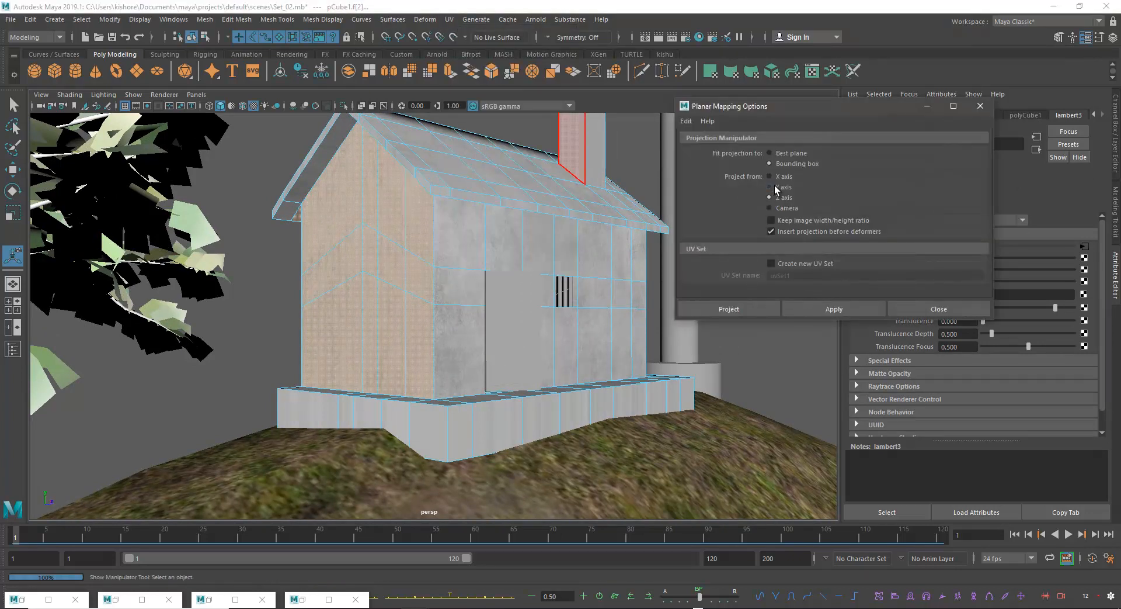
left_click(769, 176)
left_click(821, 310)
- Check the gable wall's orientation against the view axes and apply the X-axis planar projection to its faces
left_click_drag(343, 353, 201, 405, "alt")
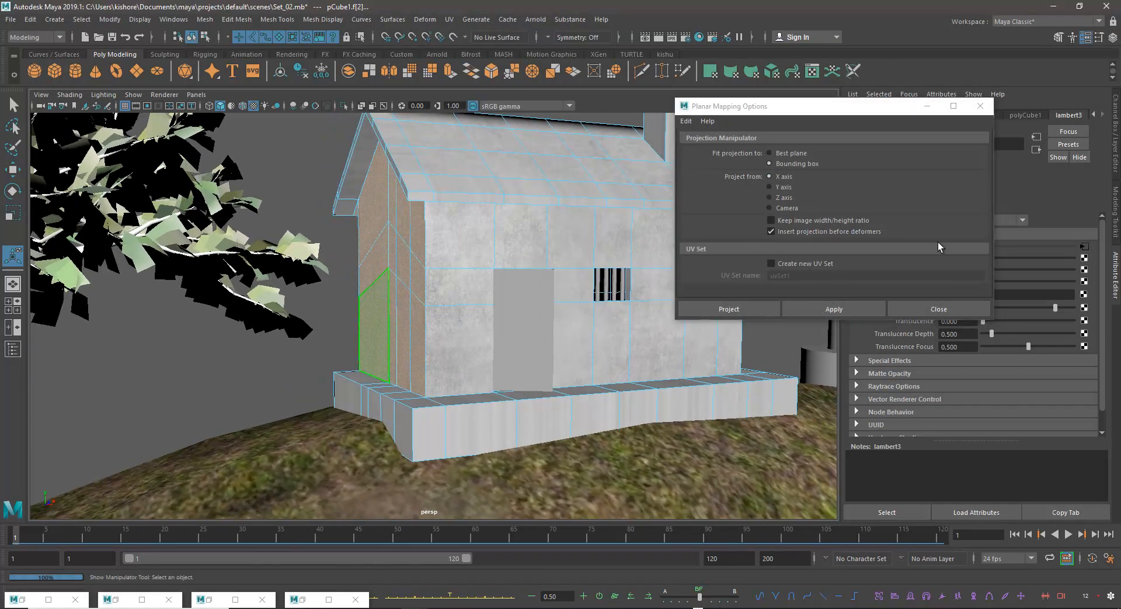
left_click_drag(416, 333, 466, 328, "alt")
left_click_drag(403, 281, 421, 278, "alt")
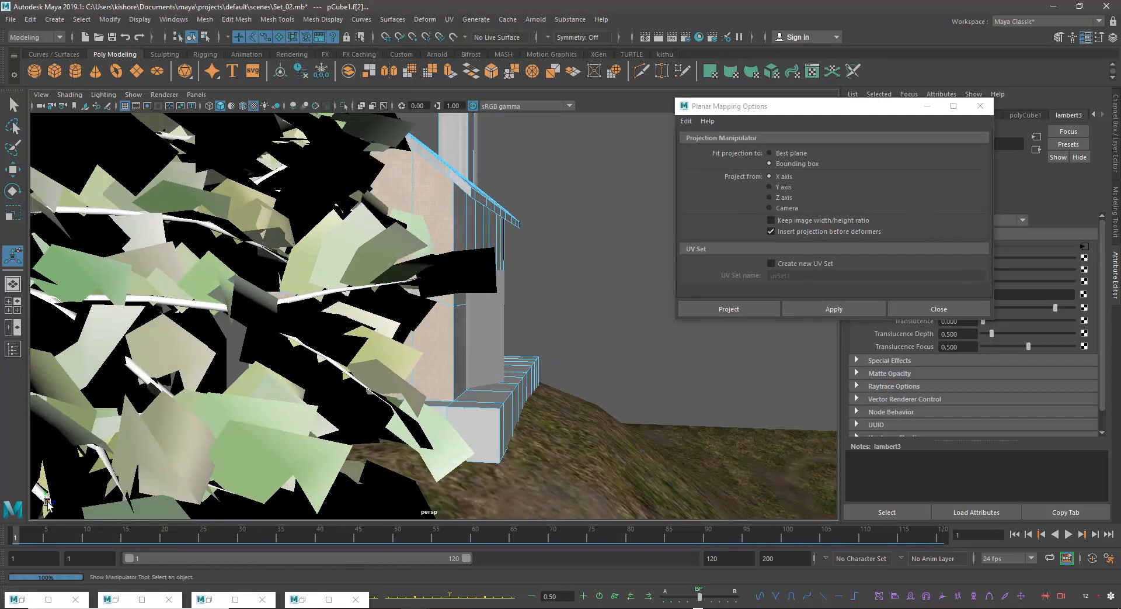
left_click_drag(43, 502, 87, 456, "alt")
left_click_drag(47, 507, 249, 384, "alt")
left_click_drag(549, 242, 599, 275, "alt")
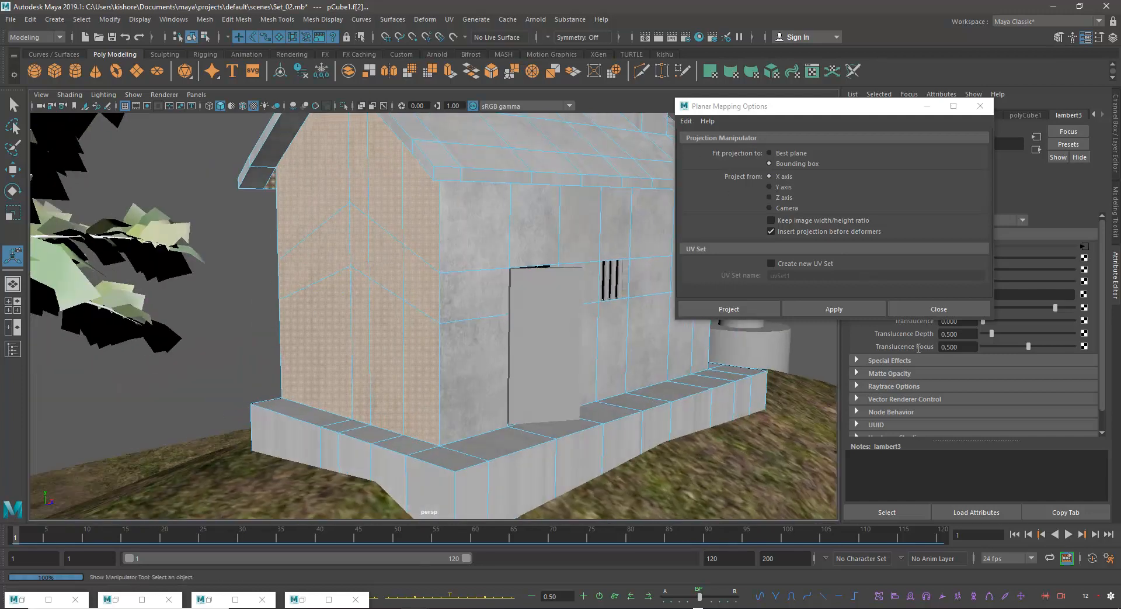
left_click(863, 310)
key("f")
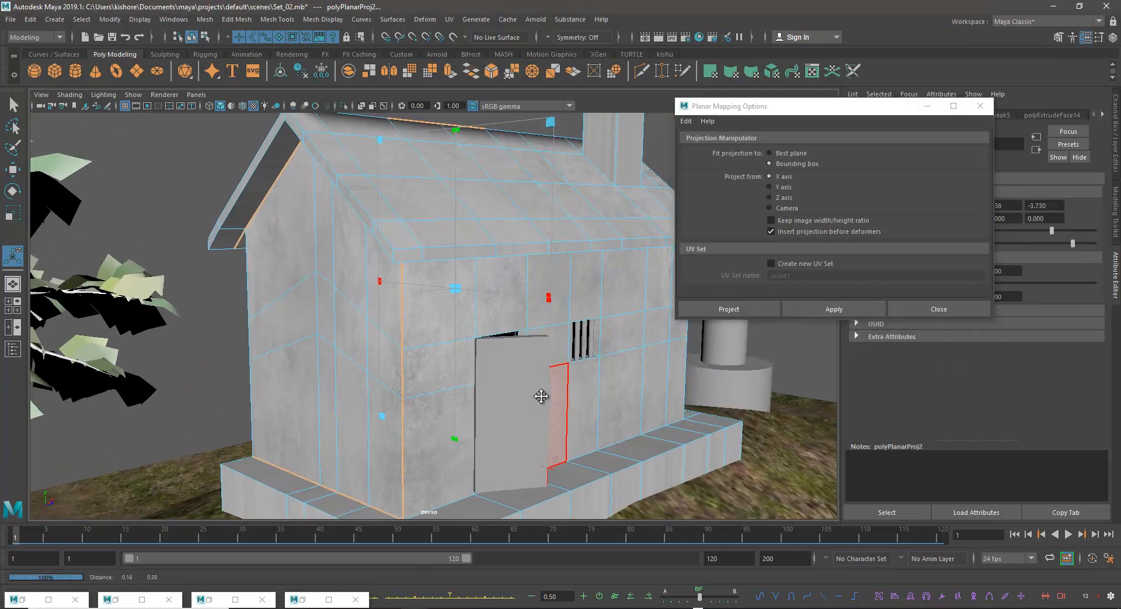
- Return the house mesh to face selection and select all faces of the chimney
left_click_drag(541, 395, 325, 407, "alt")
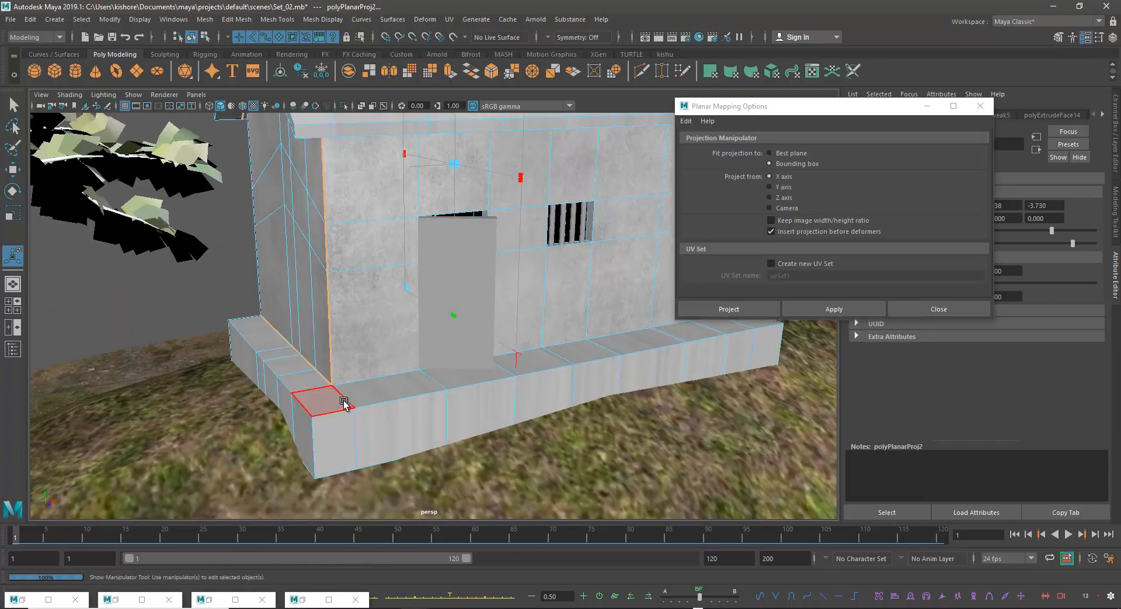
middle_click_drag(403, 292, 383, 395, "alt")
left_click_drag(383, 395, 339, 351, "alt")
right_click_drag(311, 203, 312, 236)
middle_click_drag(321, 226, 315, 343, "alt")
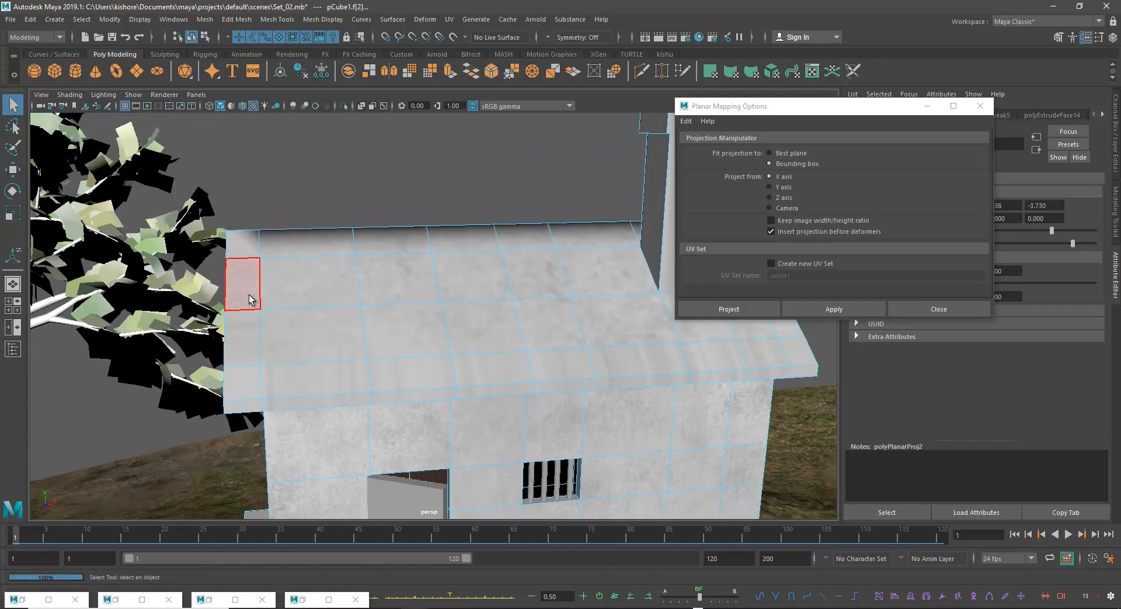
left_click(246, 251)
left_click(308, 248, "shift")
middle_click_drag(463, 274, 341, 341, "alt")
left_click_drag(341, 340, 380, 314, "alt")
left_click_drag(547, 229, 549, 231)
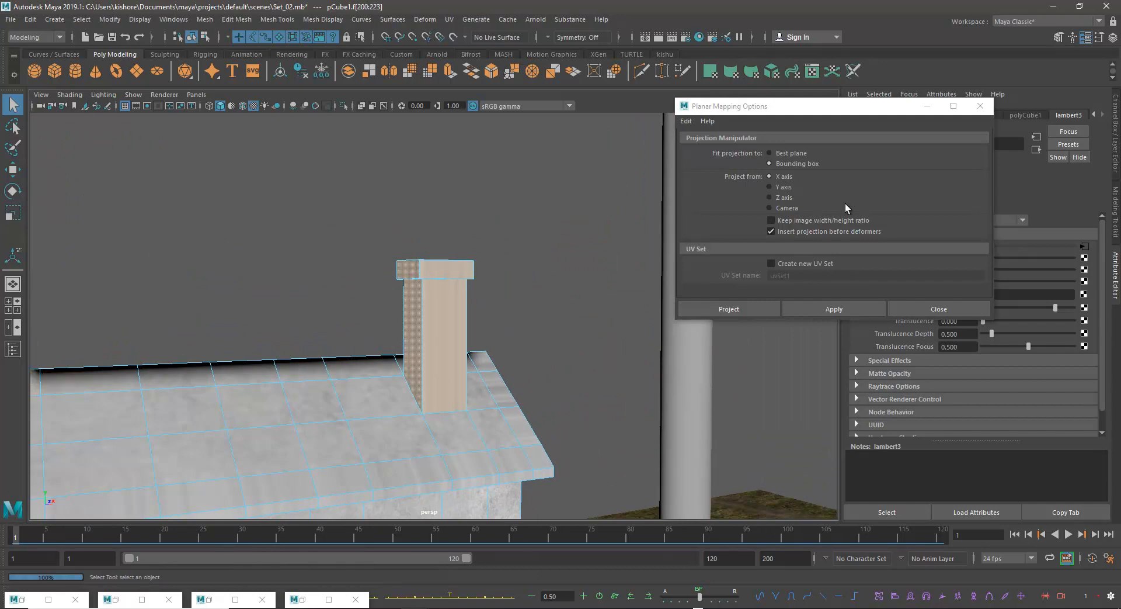
- Planar-map the chimney faces from the camera and clear the selection
left_click(779, 208)
left_click_drag(488, 307, 338, 316, "alt")
left_click(807, 305)
left_click(559, 285)
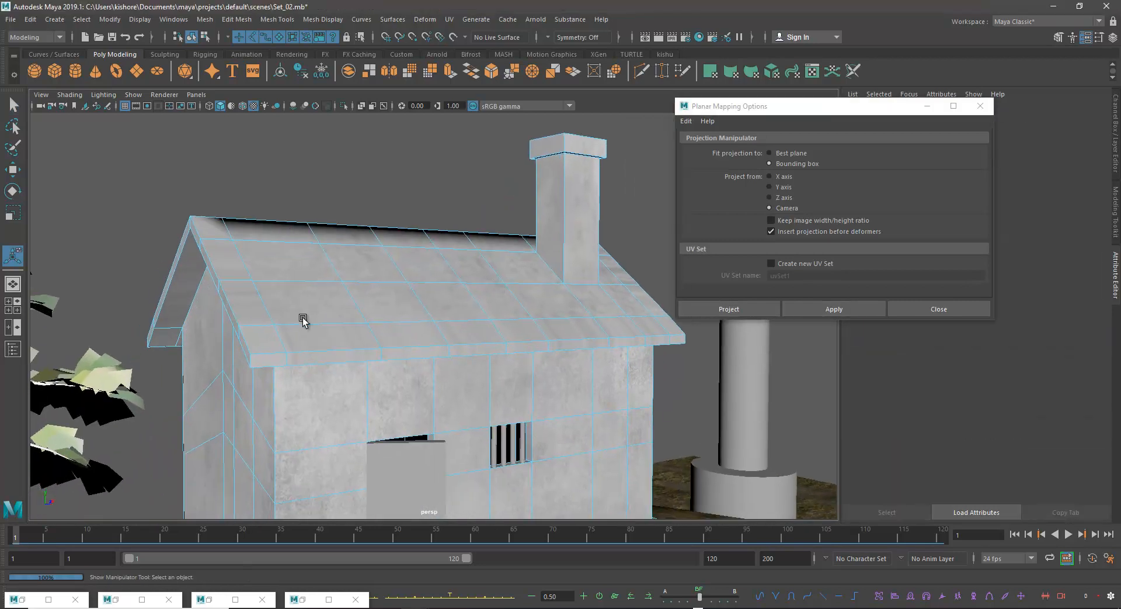
- Switch the house back to face selection and select the front roof slope's row of faces along the ridge
left_click(288, 334)
right_click_drag(288, 334, 170, 222)
right_click_drag(277, 253, 279, 285)
left_click_drag(263, 251, 296, 272, "alt")
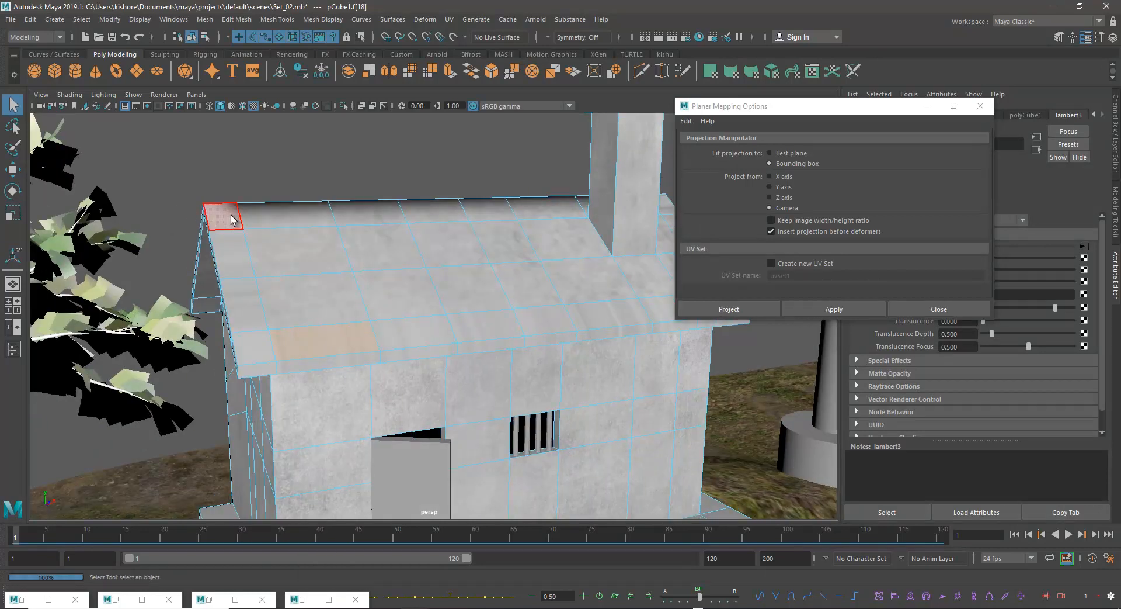
left_click(292, 216, "shift")
left_click(356, 216, "shift")
left_click(431, 216, "shift")
left_click(487, 212, "shift")
left_click(544, 211, "shift")
- Add the remaining faces of the front roof slope to the selection, out to the edge beside the chimney
left_click(275, 270, "shift")
left_click(403, 248, "shift")
left_click(495, 237, "shift")
left_click(459, 242, "shift")
left_click(557, 233, "shift")
left_click(239, 301, "shift")
left_click(248, 348, "shift")
left_click(293, 299, "shift")
left_click(314, 345, "shift")
left_click(400, 299, "shift")
left_click(410, 327, "shift")
left_click(452, 292, "shift")
left_click_drag(553, 325, 436, 342, "alt")
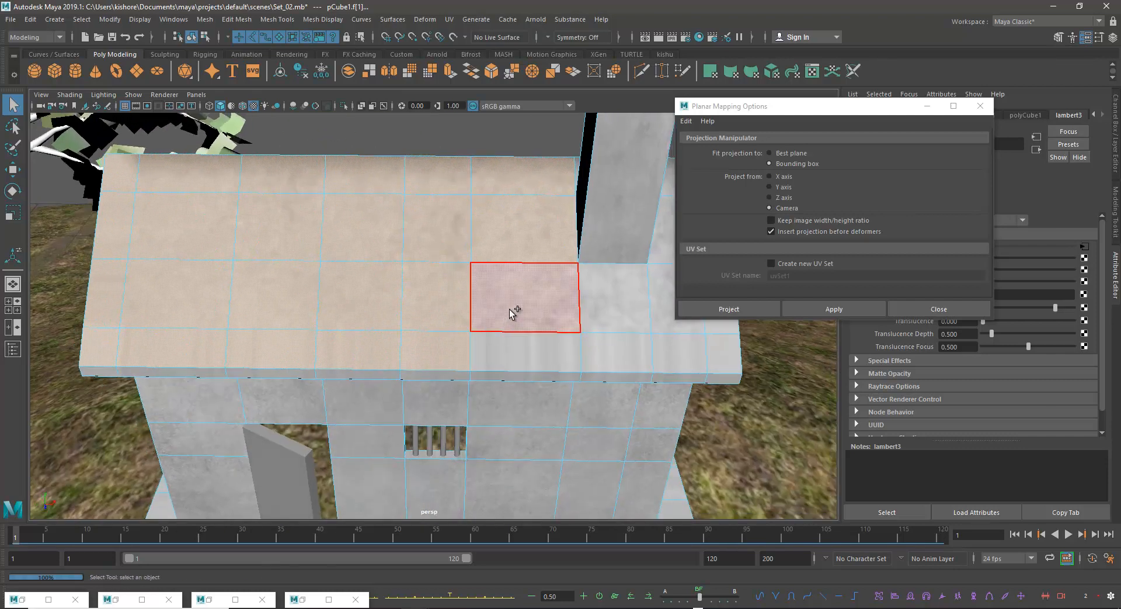
key("alt+shift")
left_click_drag(626, 339, 438, 271, "alt")
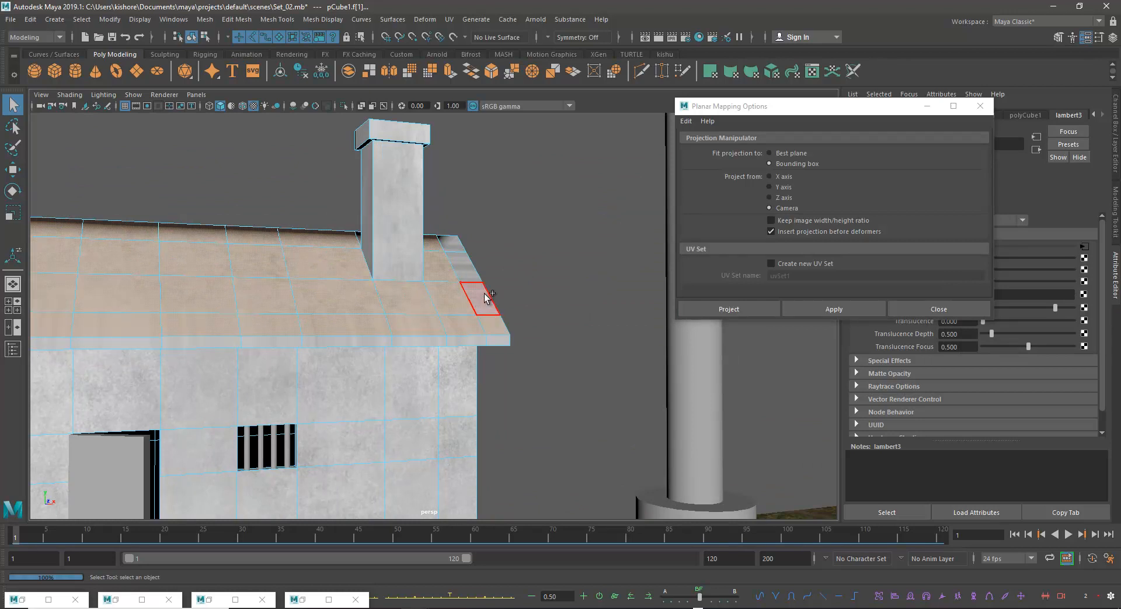
key("alt+shift")
left_click_drag(403, 315, 472, 301, "alt")
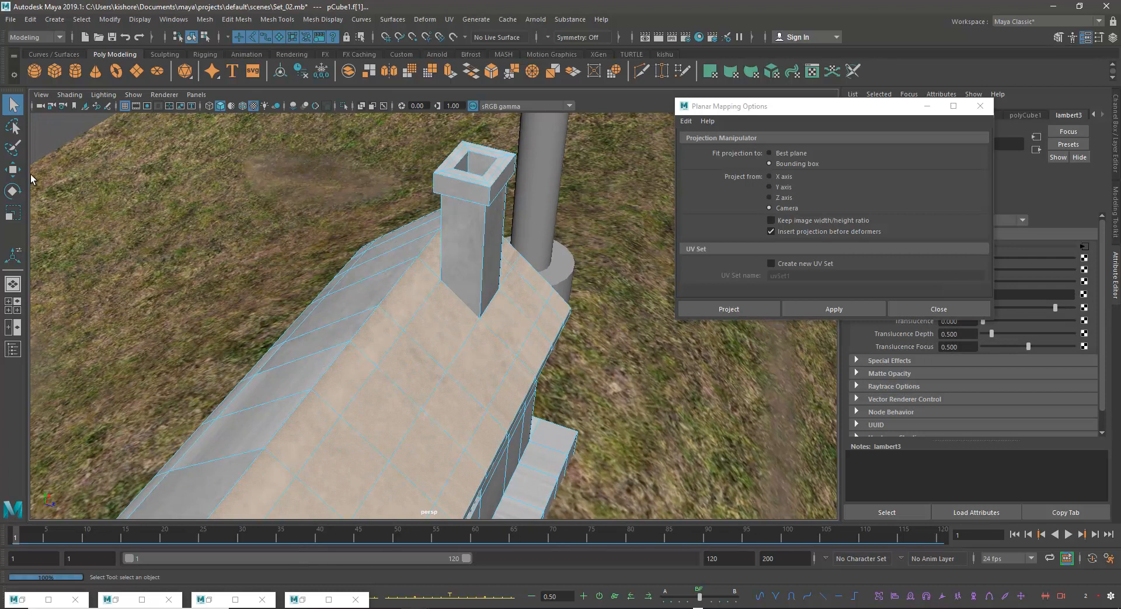
- Add all faces of the rear roof slope to the selection with the Paint Selection Tool
left_click(11, 153)
mouse_move(209, 297)
left_mouse_down("alt")
mouse_move(328, 303)
mouse_move(305, 280)
mouse_move(317, 275)
left_mouse_up("alt")
scroll(317, 275, "up", 2)
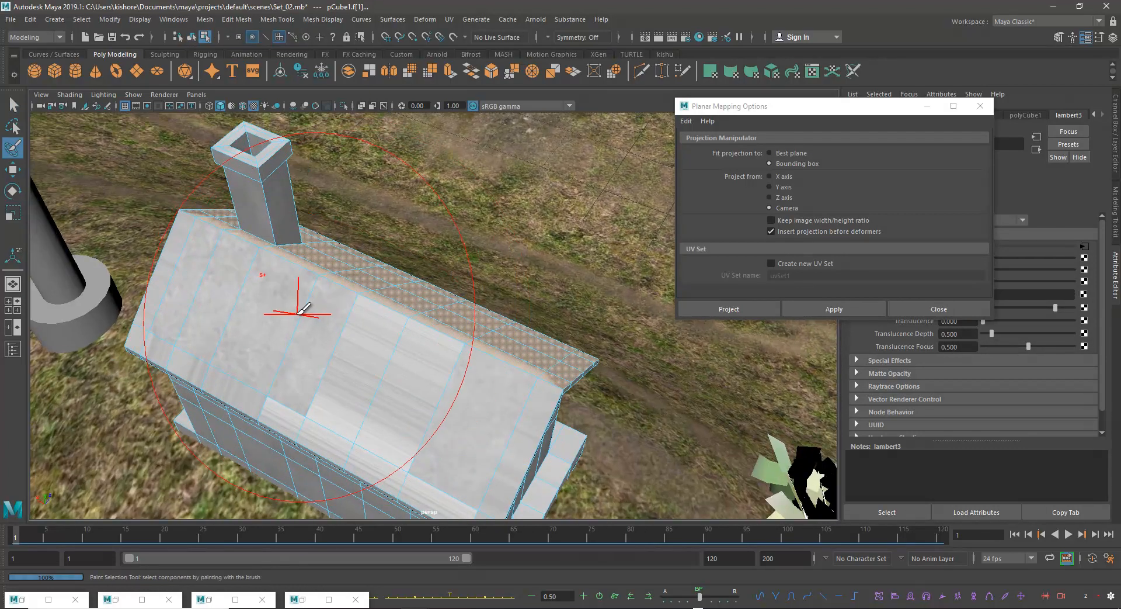
scroll(302, 310, "up", 2)
mouse_move(304, 307)
left_mouse_down("alt")
mouse_move(333, 295)
mouse_move(386, 305)
mouse_move(309, 316)
mouse_move(324, 318)
left_mouse_up("alt")
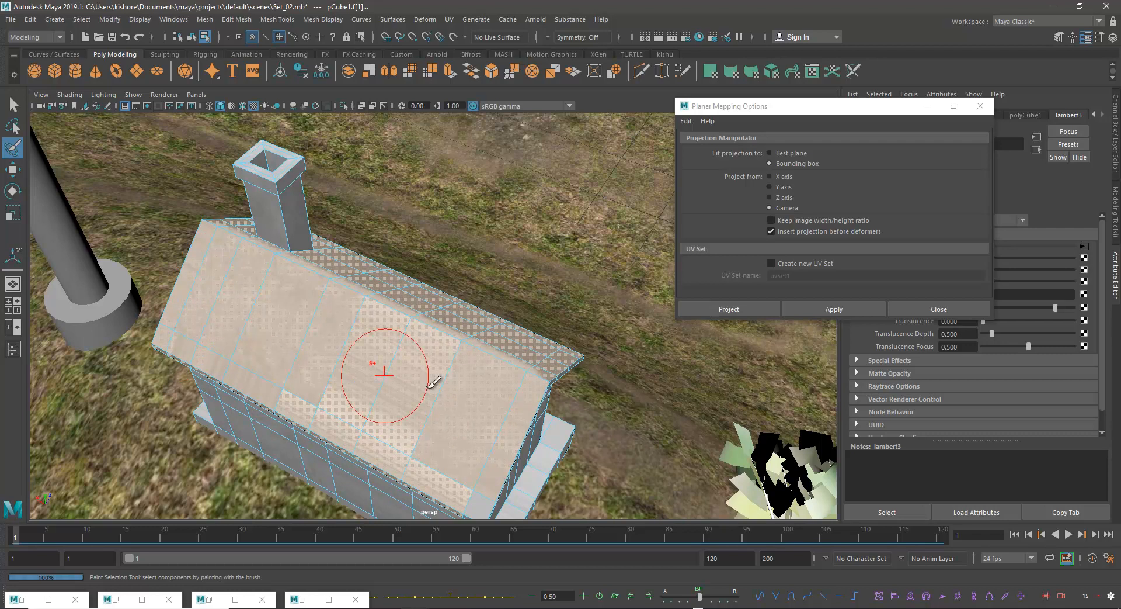
key("super")
key("super")
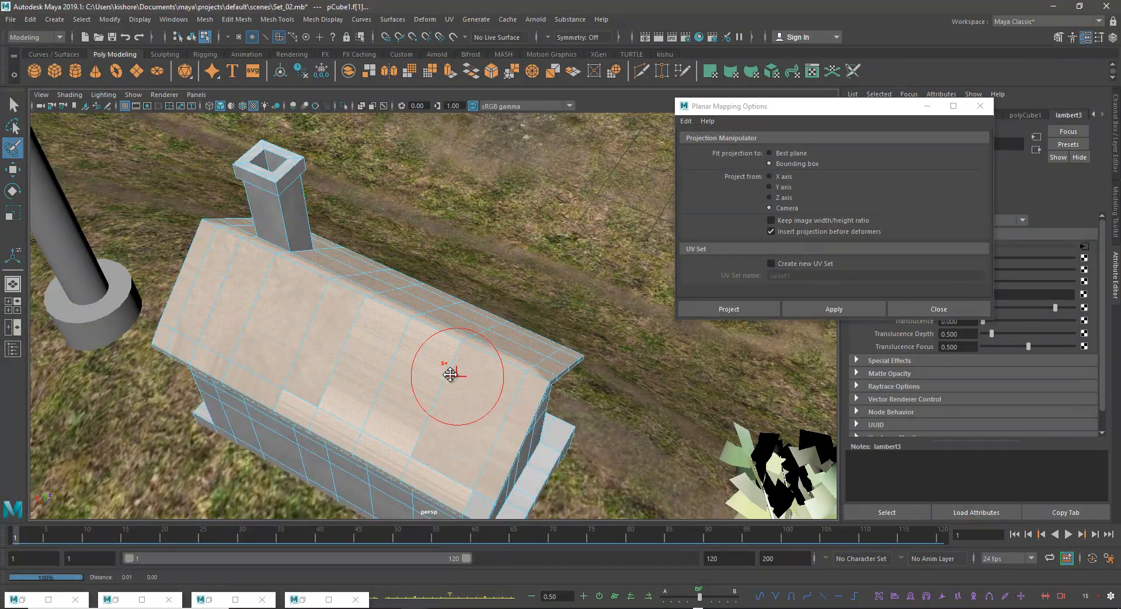
middle_click_drag(456, 377, 355, 313, "alt")
right_click_drag(368, 326, 403, 352, "alt")
left_click(13, 105)
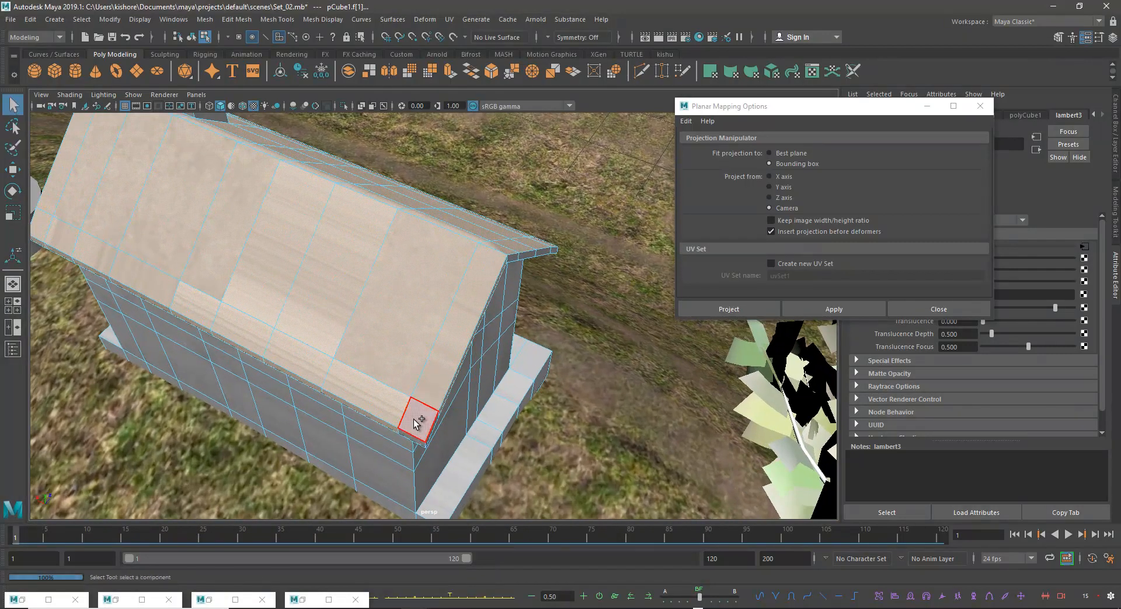
- Remove the wall faces and the faces beneath the rear eave from the roof selection
left_click_drag(406, 370, 310, 403, "alt")
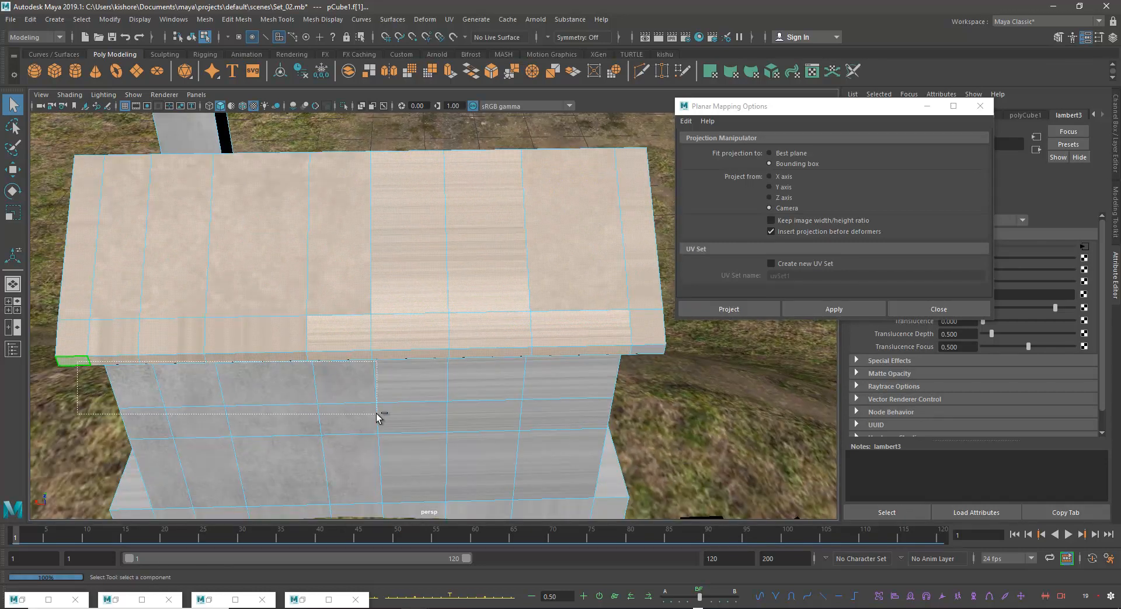
left_click_drag(468, 425, 368, 380, "ctrl")
left_click(334, 355)
left_click_drag(476, 384, 476, 383, "ctrl")
left_click_drag(593, 371, 397, 297, "ctrl")
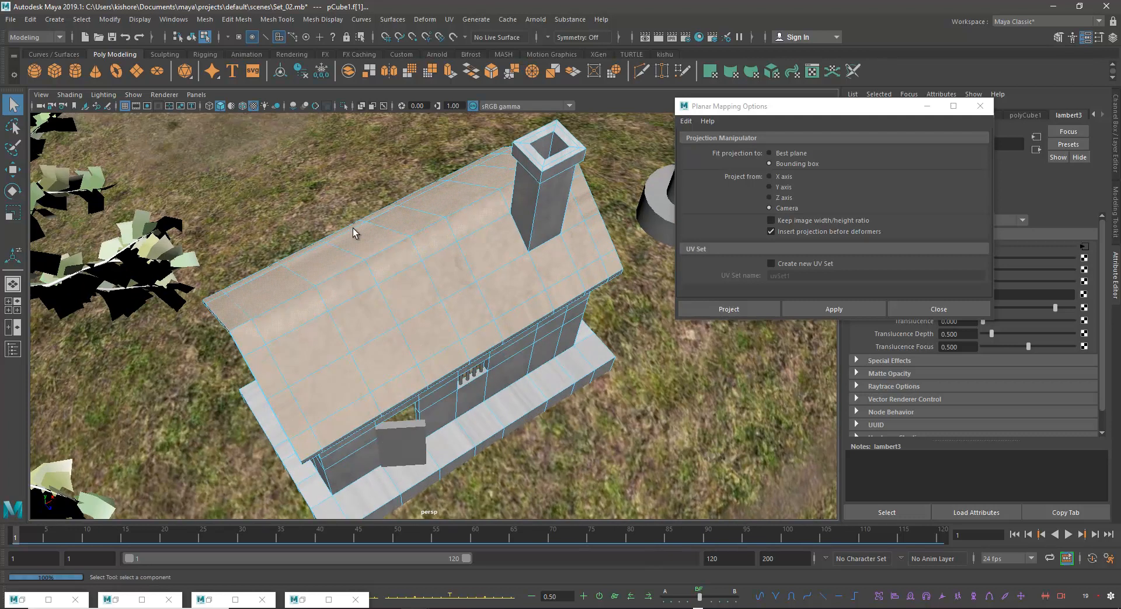
- Assign a new Lambert material to the selected roof faces with roof_02.jpg as its color file texture
left_click_drag(397, 346, 370, 321, "alt")
right_click_drag(369, 297, 471, 538)
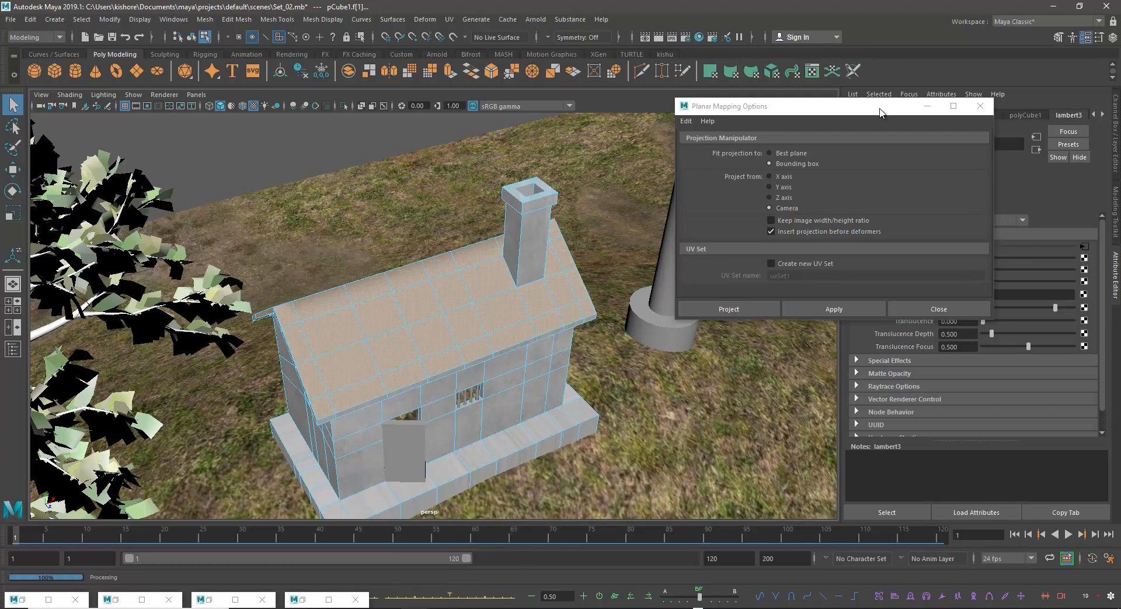
left_click(927, 105)
left_click(1082, 246)
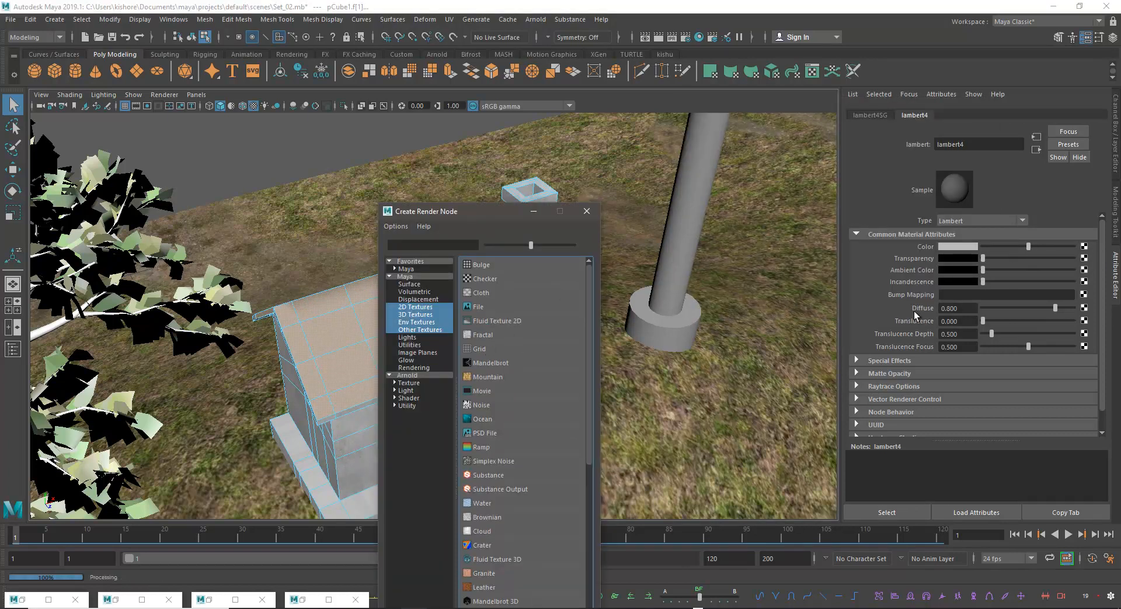
left_click(502, 303)
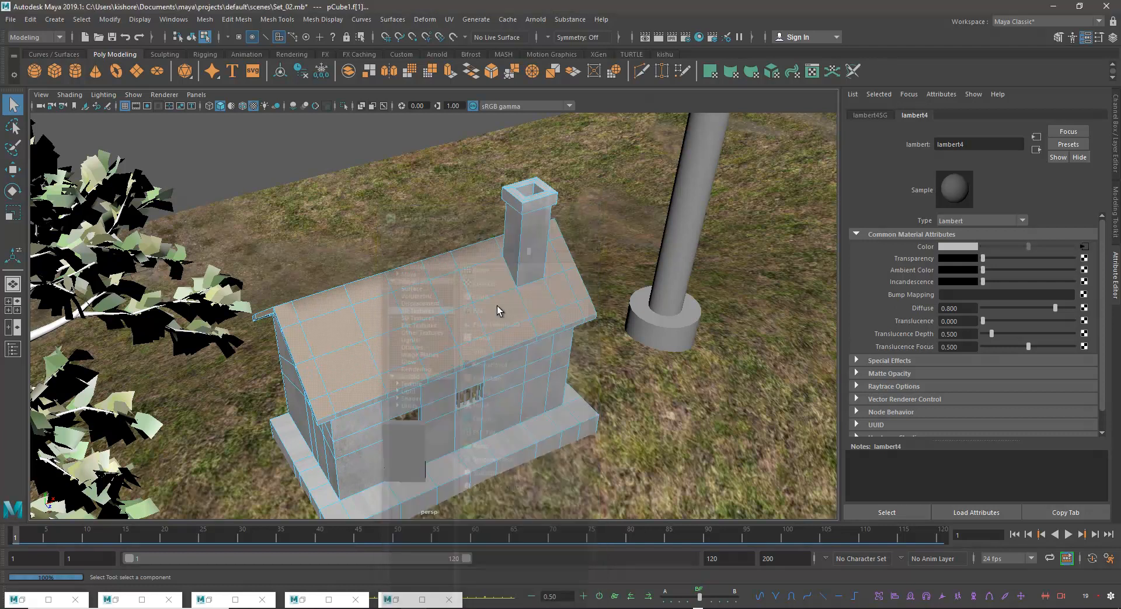
left_click(1086, 273)
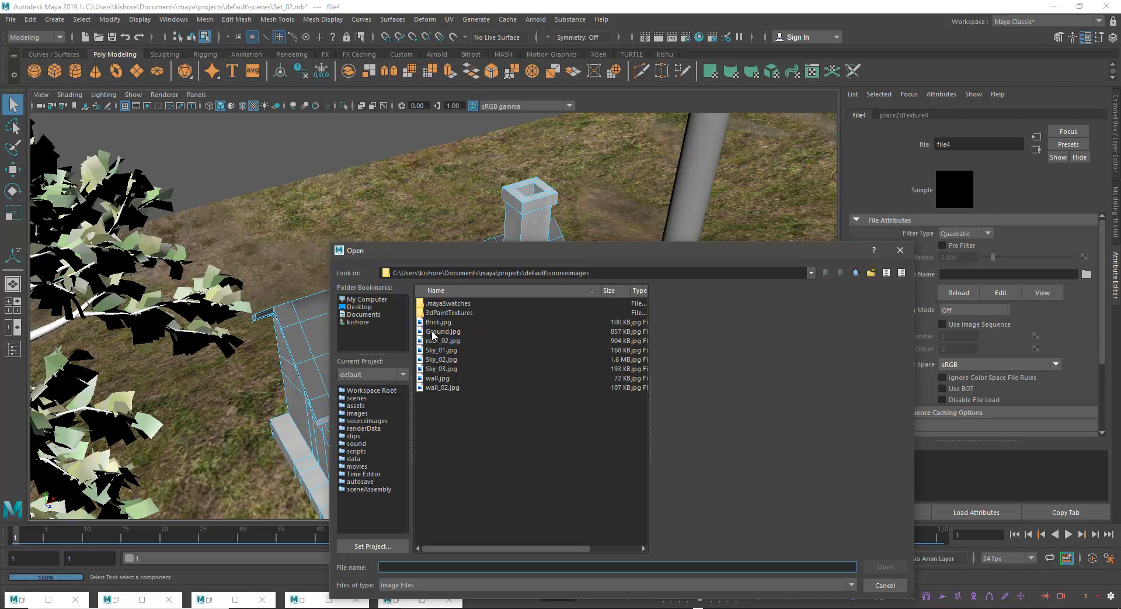
left_click(435, 341)
left_click(885, 566)
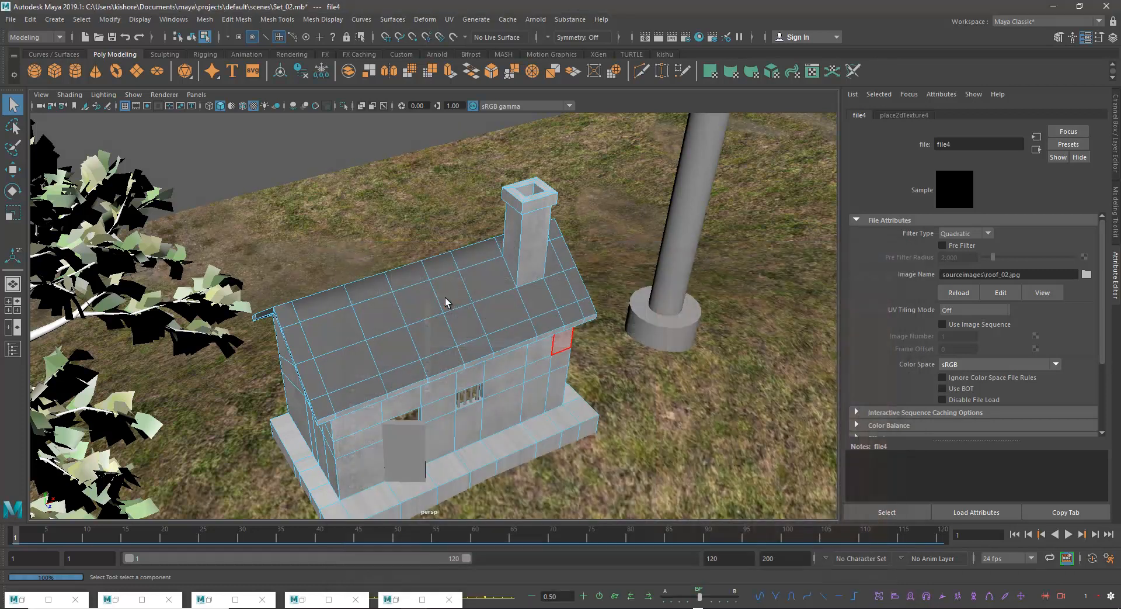
- Undo the last texture image assignment and redo it
left_click_drag(457, 334, 2, 150, "alt")
left_click_drag(7, 111, 390, 269, "alt")
key("ctrl+z")
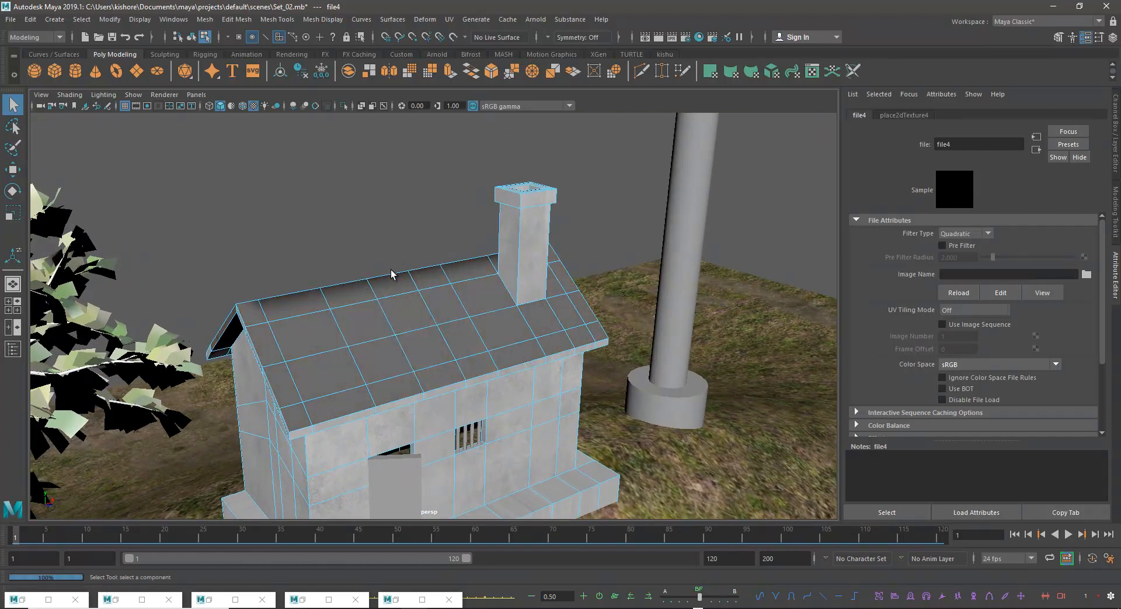
left_click(30, 22)
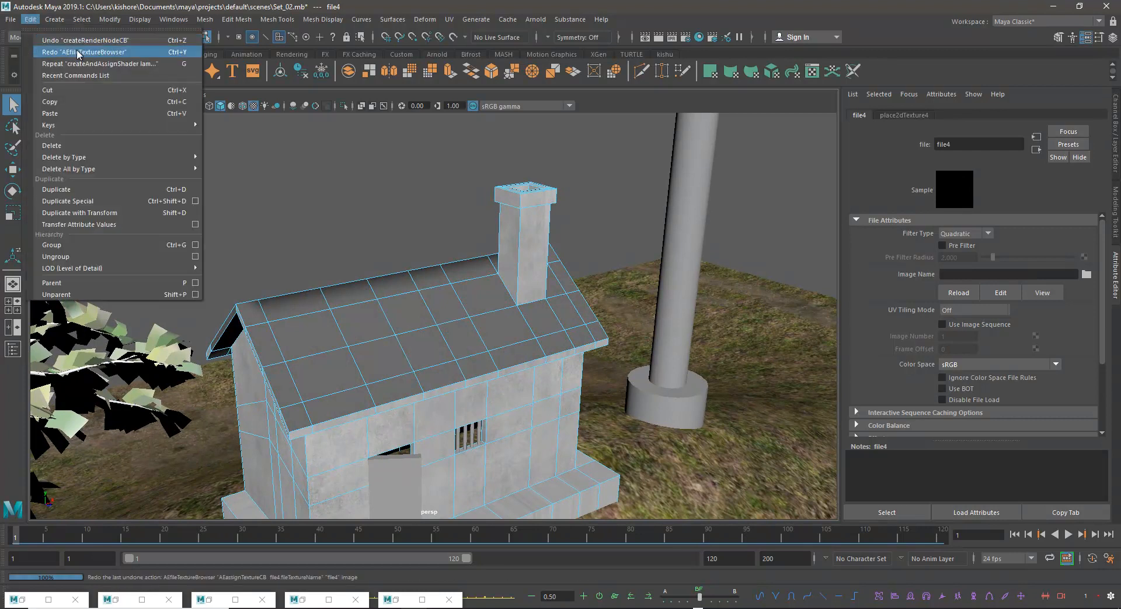
left_click(64, 45)
left_click_drag(479, 296, 356, 261, "alt")
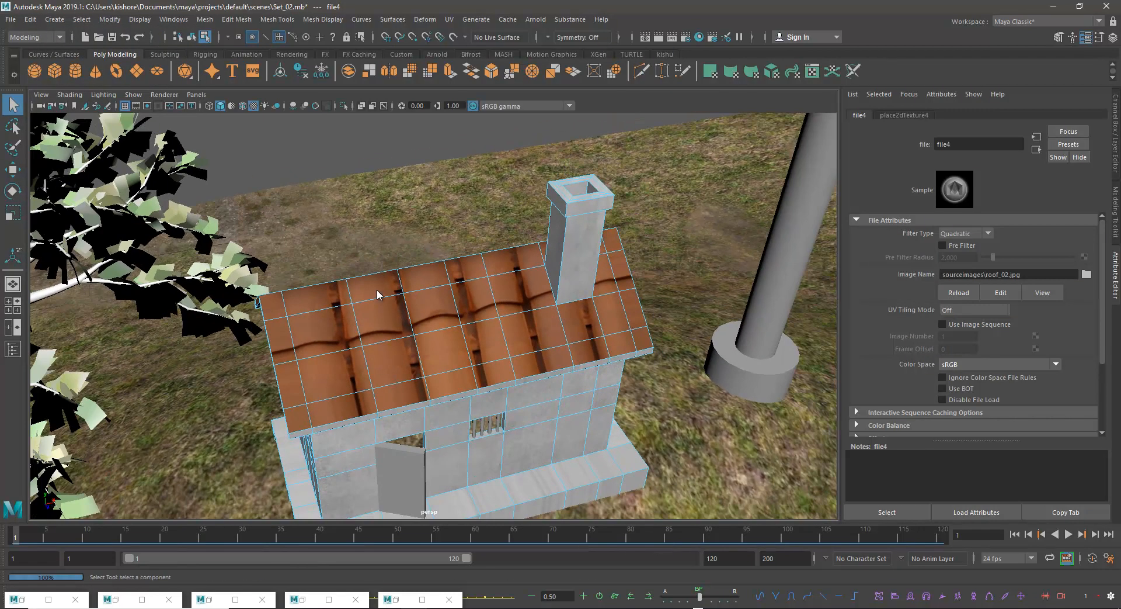
- Paint-select the faces of the front roof slope
right_click(391, 297)
left_click_drag(348, 307, 303, 227, "alt")
left_click(13, 149)
left_click_drag(396, 329, 412, 319, "alt")
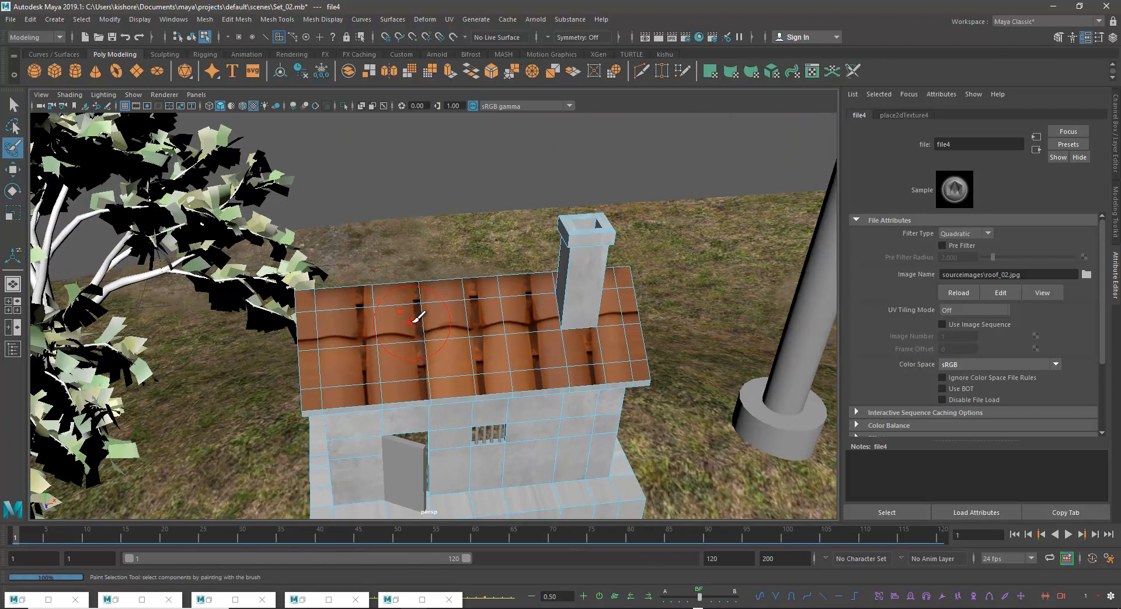
left_click_drag(323, 302, 617, 293)
mouse_move(627, 301)
left_mouse_down()
mouse_move(623, 328)
mouse_move(470, 370)
mouse_move(323, 373)
left_mouse_up()
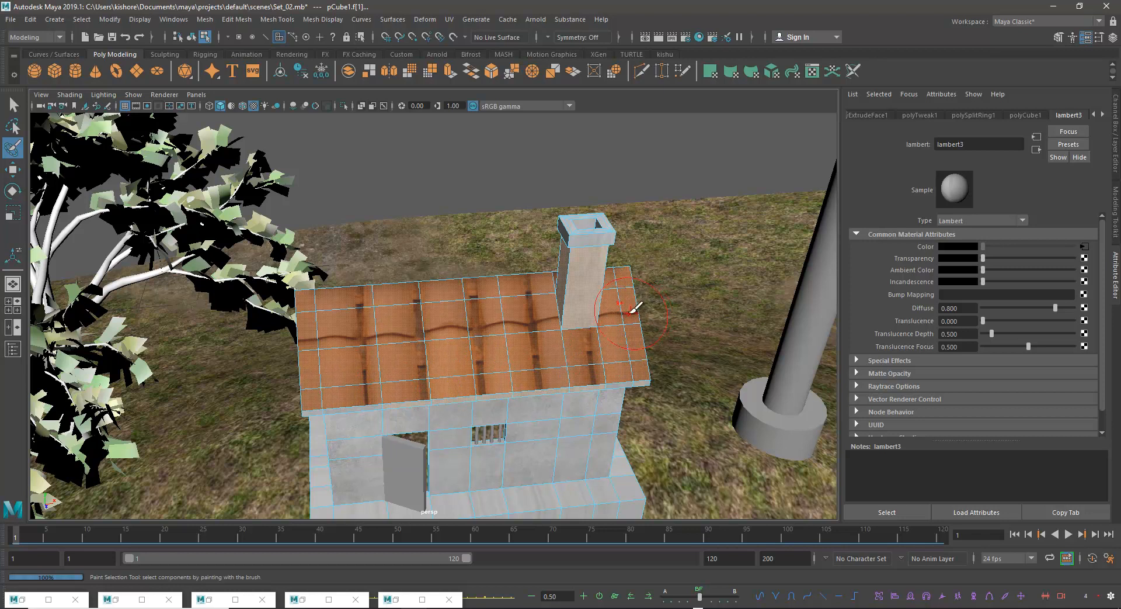
- Deselect the chimney and wall faces in wireframe, keeping only the front roof slope, and check the selection from several sides
key("q")
left_click_drag(636, 272, 587, 283, "alt")
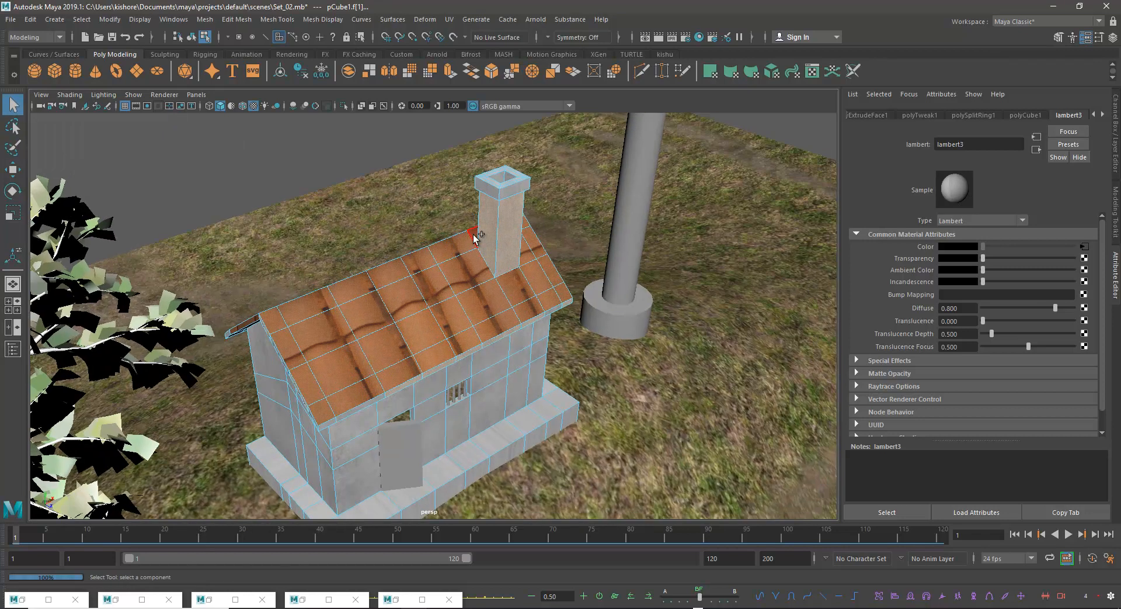
left_click_drag(479, 263, 445, 236, "alt")
left_click_drag(500, 195, 561, 339)
key("4")
left_click_drag(521, 384, 823, 397, "ctrl")
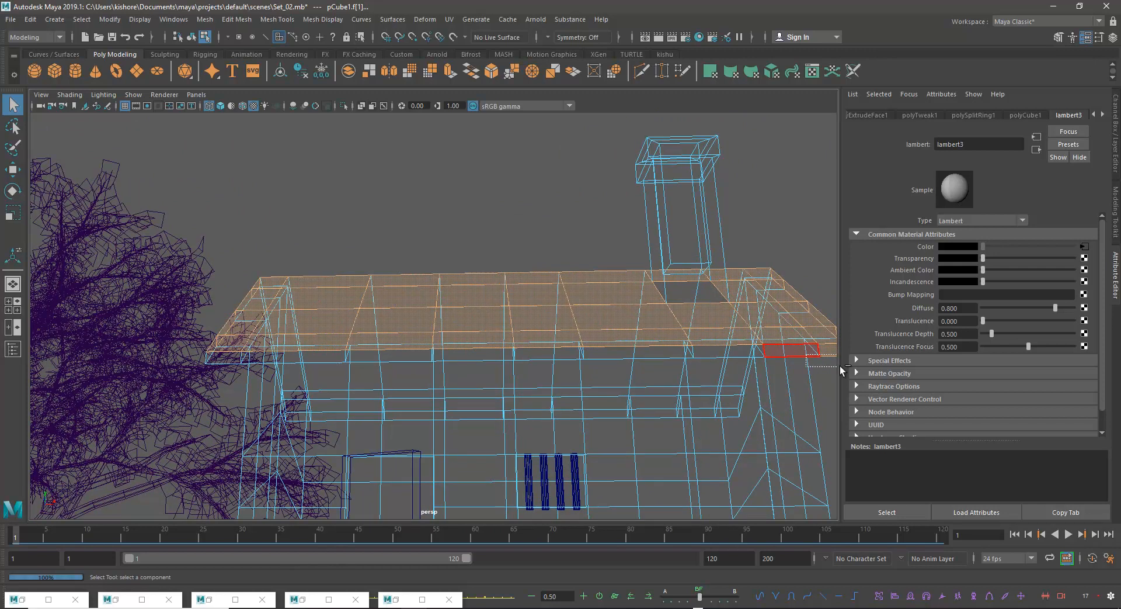
left_click_drag(726, 400, 652, 298, "alt")
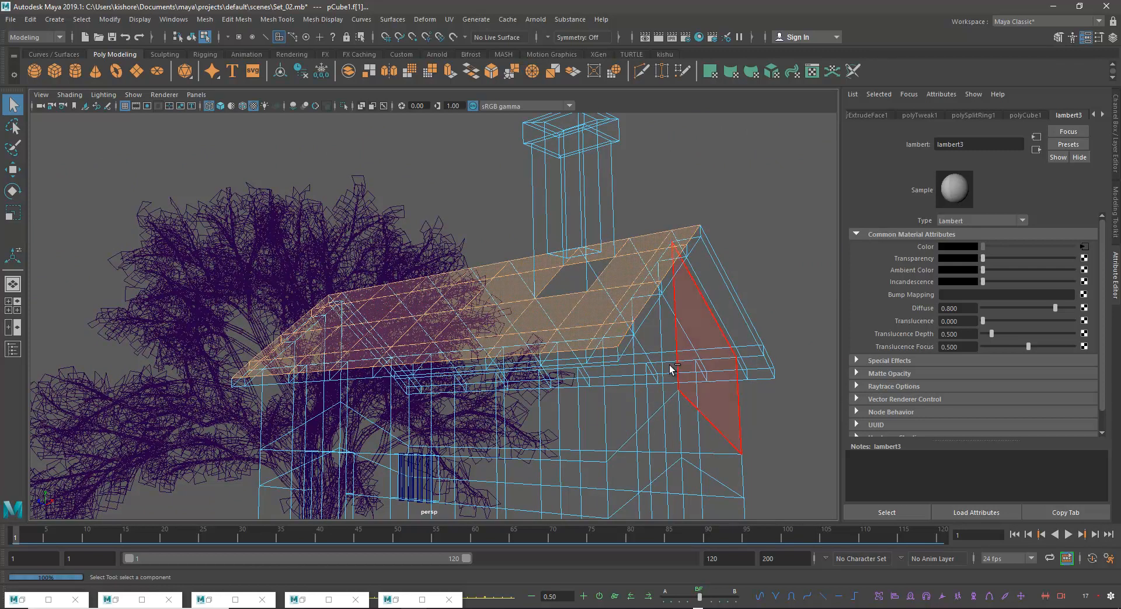
left_click_drag(680, 379, 508, 313, "alt")
right_click_drag(508, 313, 429, 347, "alt")
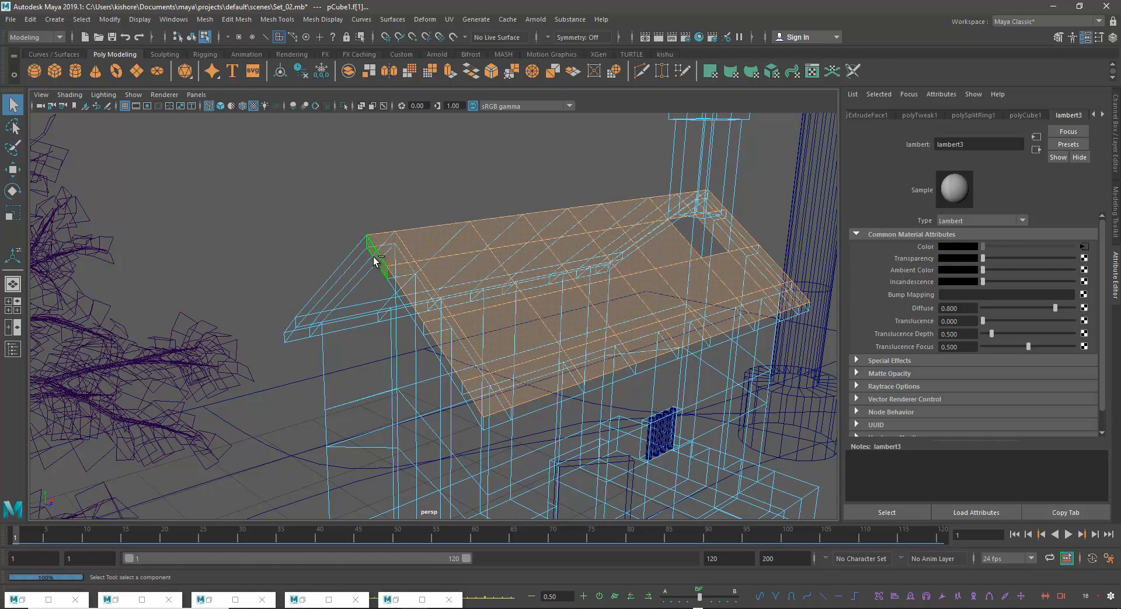
left_click_drag(355, 265, 397, 332, "alt")
right_click_drag(398, 332, 432, 310, "alt")
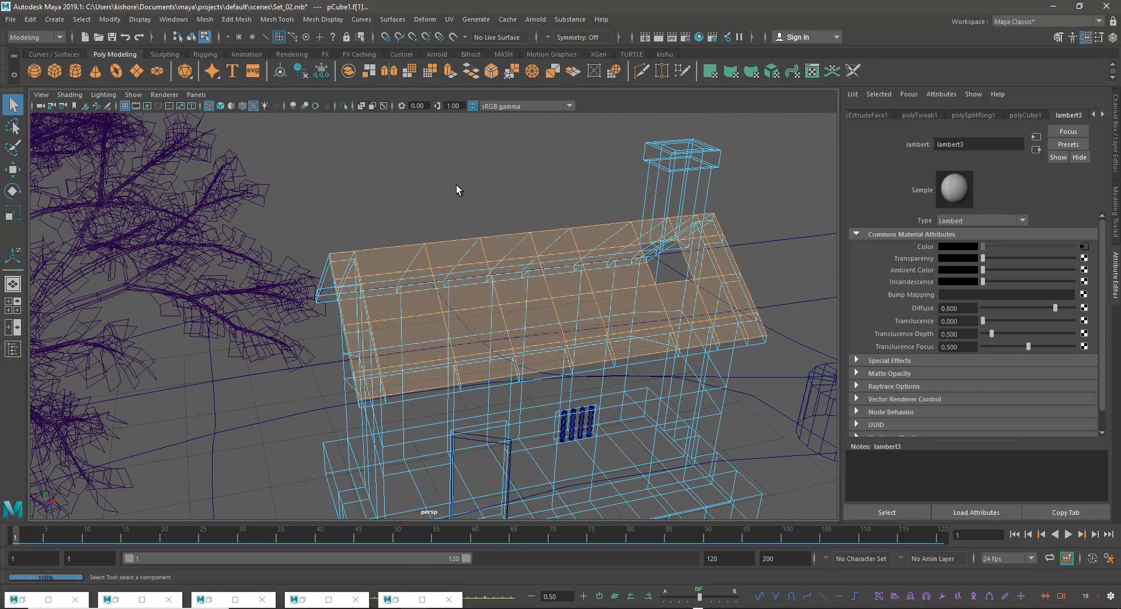
- Return to textured display and open the UV Editor beside the house for the selected roof faces
key("6")
left_click(450, 20)
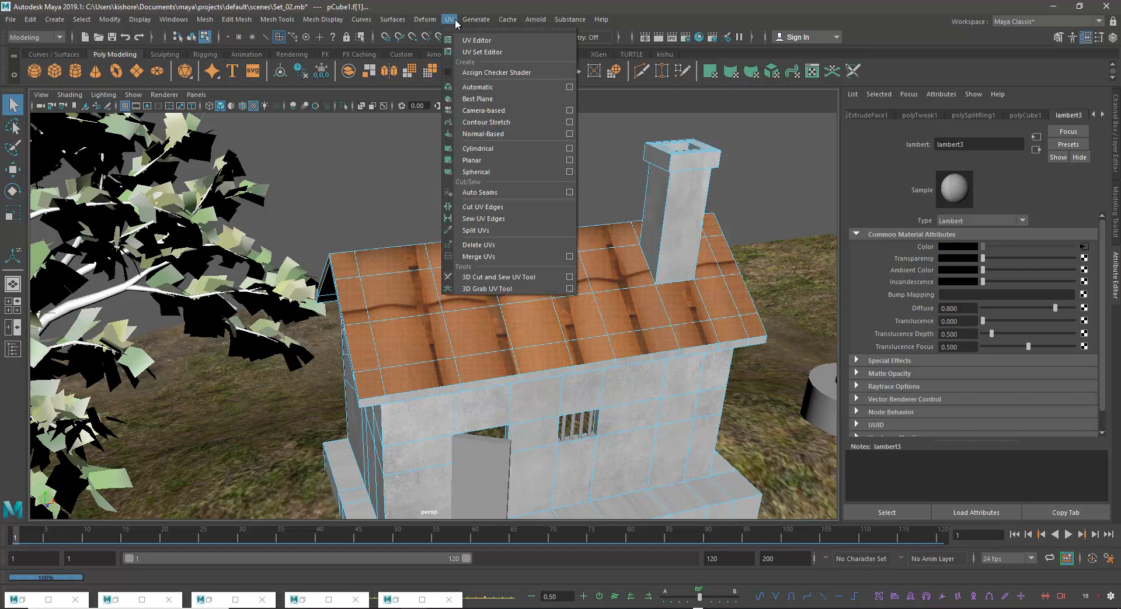
left_click(500, 38)
left_click_drag(617, 190, 887, 188)
middle_click_drag(521, 294, 423, 303, "alt")
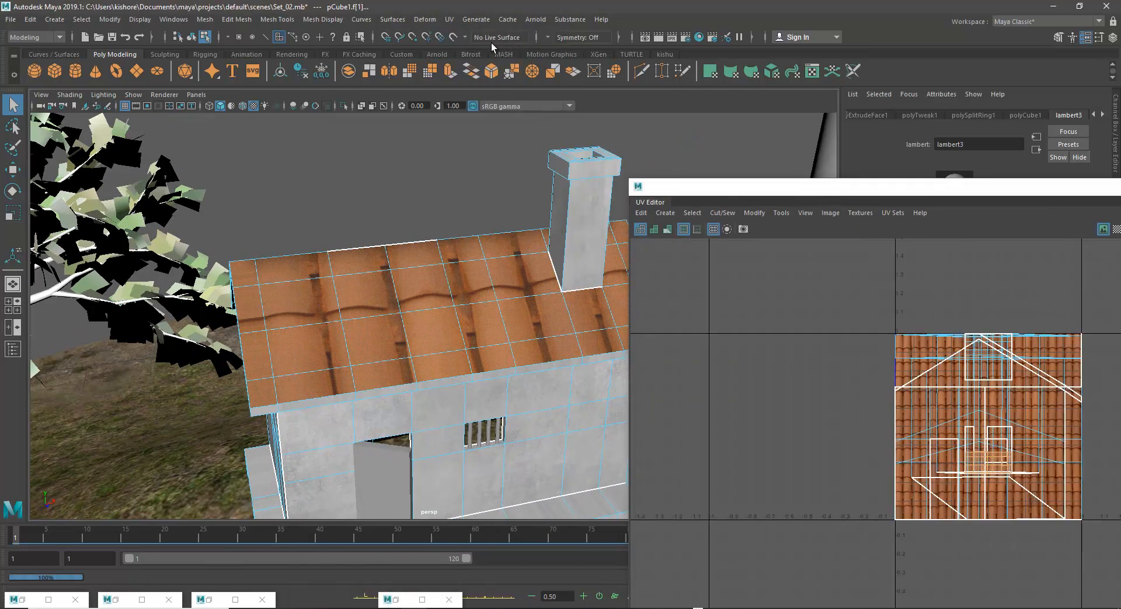
- Apply a planar UV projection from the Y axis to the front roof slope
left_click(455, 21)
left_click(570, 163)
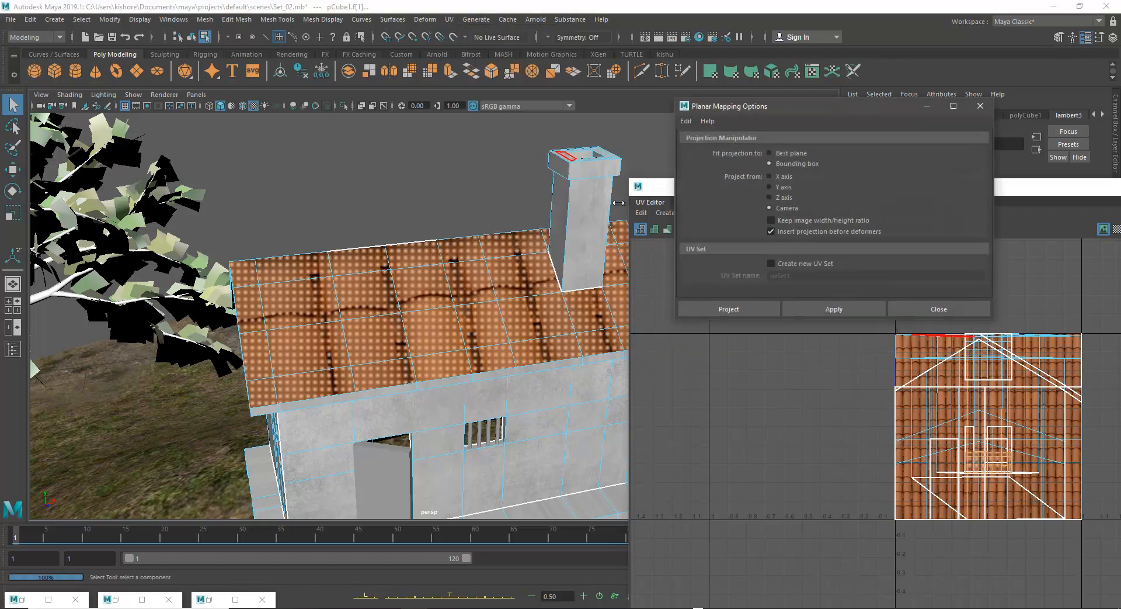
left_click(777, 187)
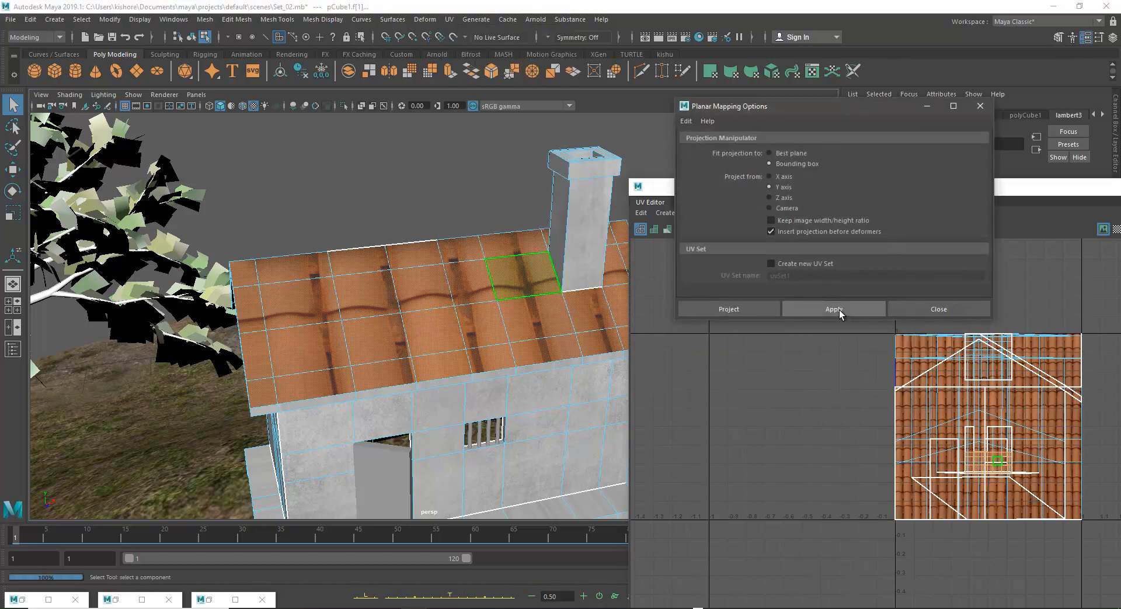
left_click(839, 310)
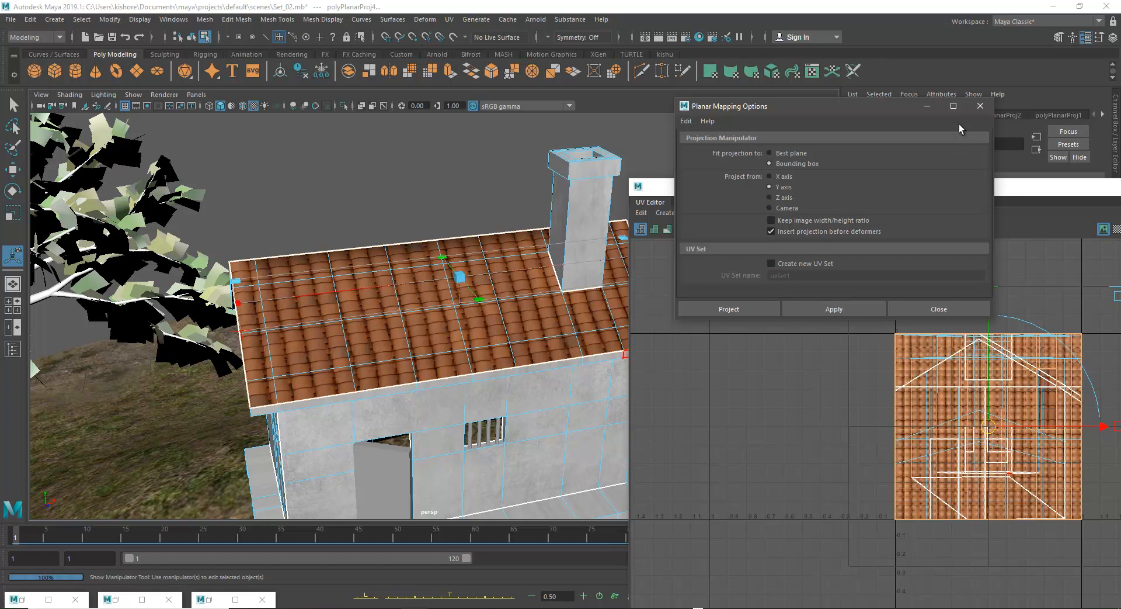
- Select the rear roof slope's faces and apply the Y-axis planar projection to them
left_click_drag(904, 108, 279, 371)
left_click_drag(390, 295, 424, 210, "alt")
left_click(14, 106)
scroll(362, 201, "up", 2)
right_click_drag(339, 199, 341, 237)
left_click(374, 187)
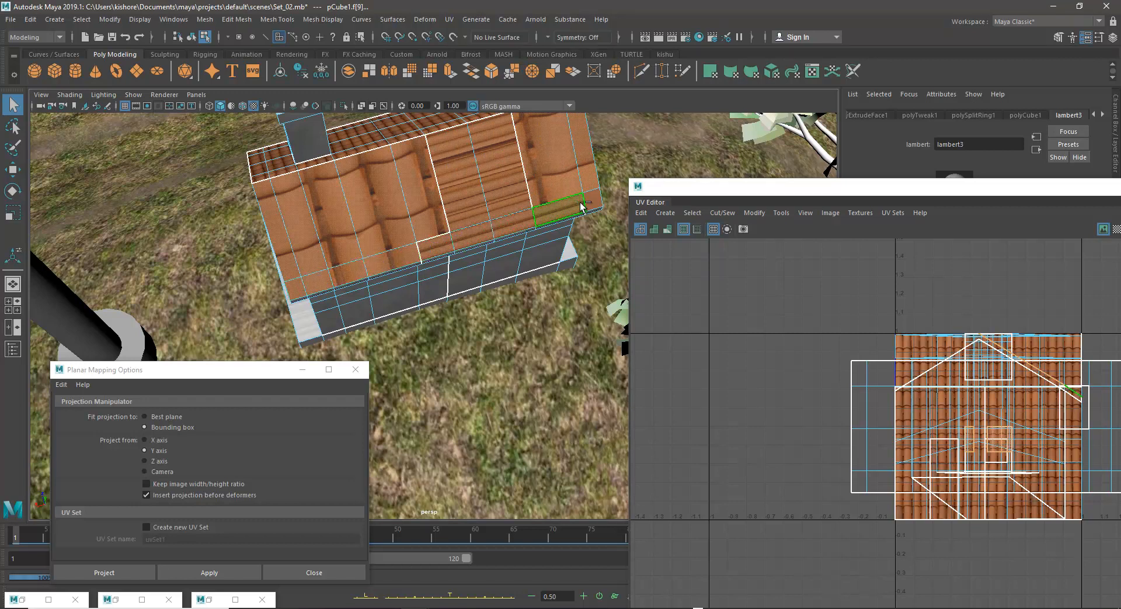
left_click(209, 572)
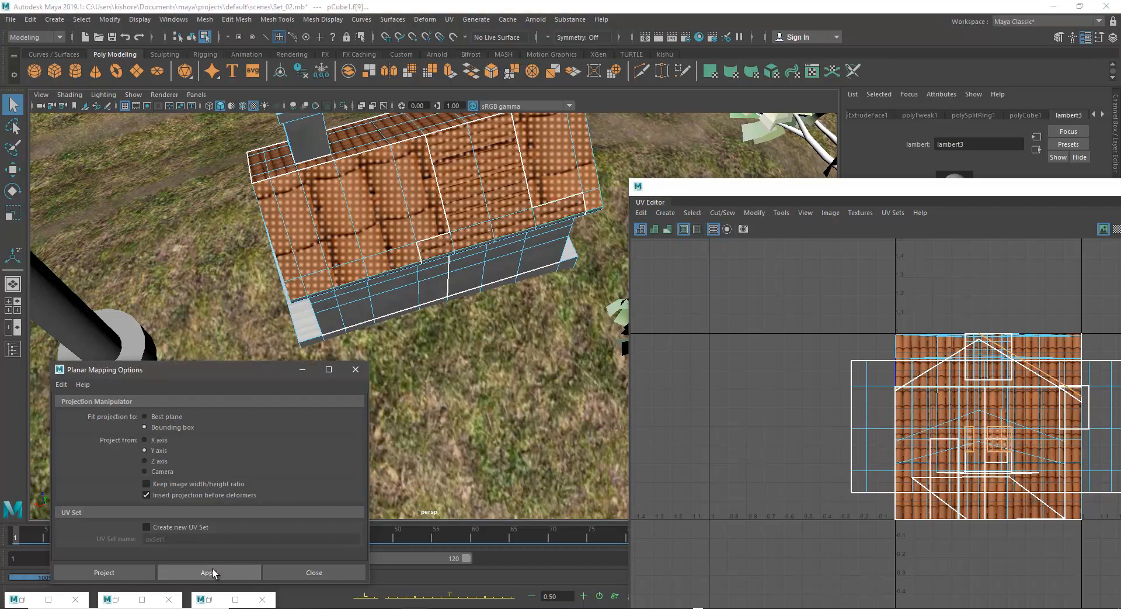
- Return the house to object selection, clear the selection and minimize the Planar Mapping options
mouse_move(506, 236)
left_mouse_down("alt")
mouse_move(503, 200)
mouse_move(415, 313)
mouse_move(520, 321)
mouse_move(576, 367)
mouse_move(466, 310)
mouse_move(444, 274)
mouse_move(523, 231)
left_mouse_up("alt")
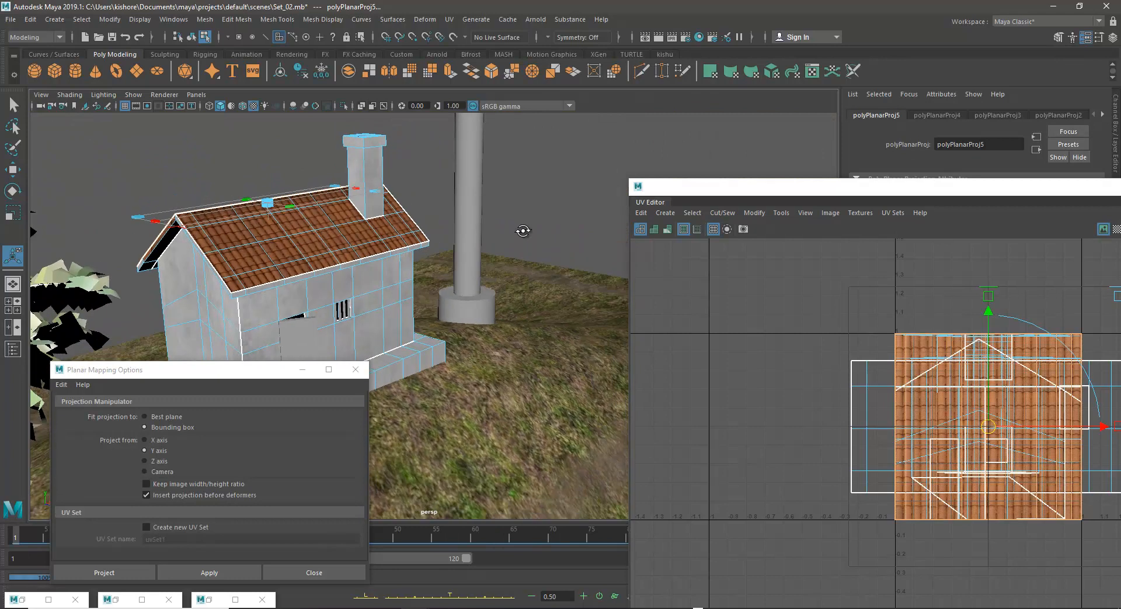
left_click(424, 178)
right_click_drag(343, 221, 445, 164)
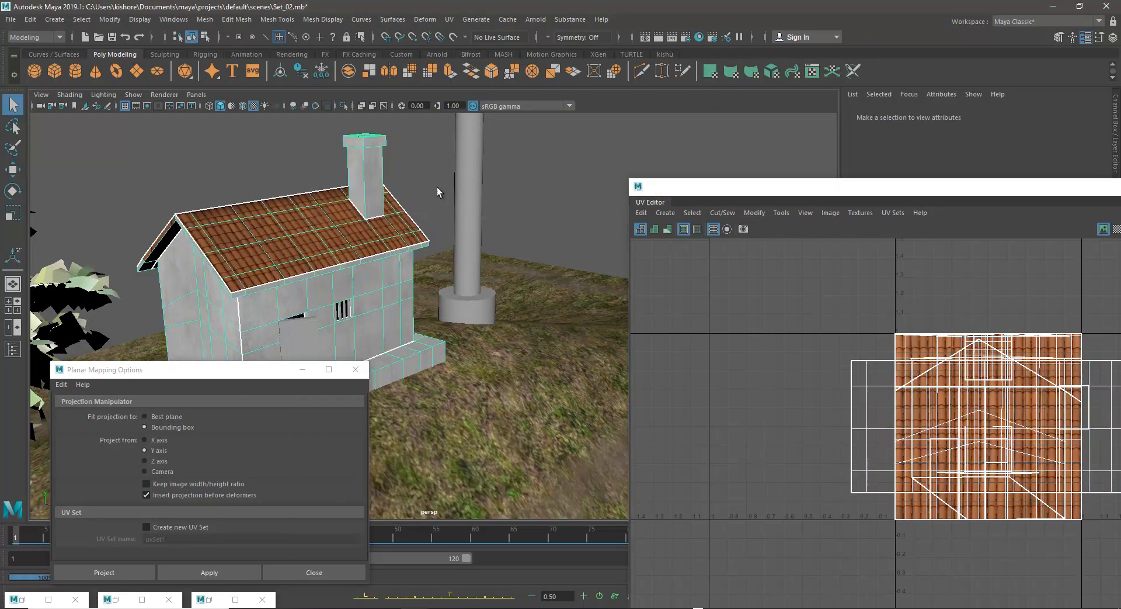
middle_click_drag(428, 288, 484, 212, "alt")
left_click(303, 369)
- Switch the house to face selection and show the viewport in shaded display without textures
left_click_drag(302, 370, 292, 327, "alt")
scroll(281, 301, "up", 3)
right_click_drag(280, 301, 271, 321)
left_click_drag(245, 310, 528, 397, "alt")
left_click(231, 301)
right_click_drag(528, 397, 369, 347, "alt")
scroll(356, 349, "up", 2)
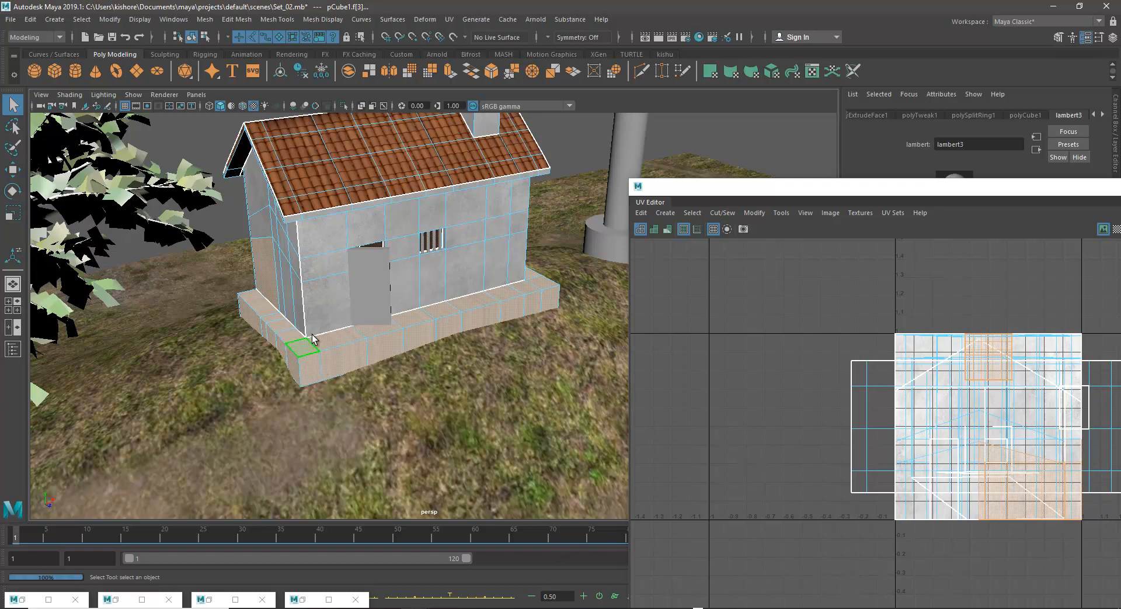
left_click_drag(466, 297, 404, 290, "alt")
left_click(443, 280)
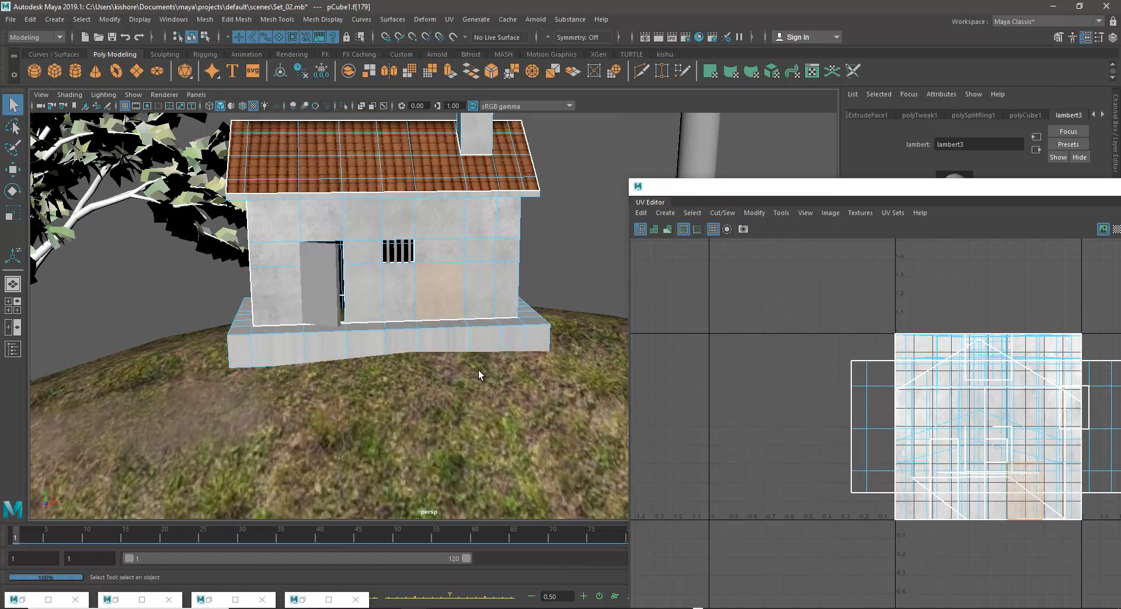
key("5")
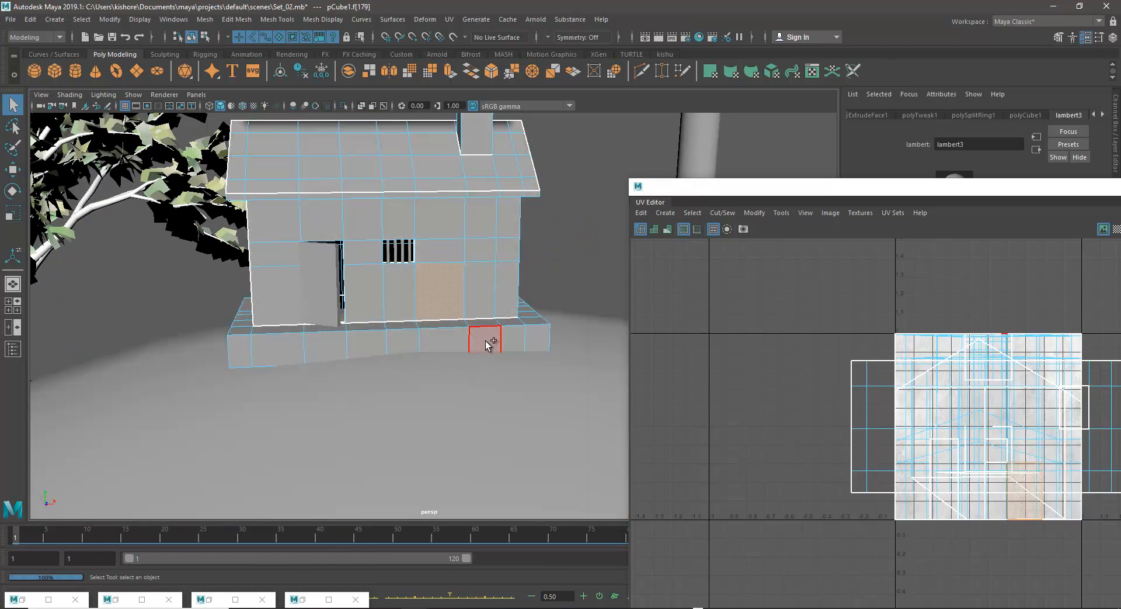
key("shift+period")
key("shift+period")
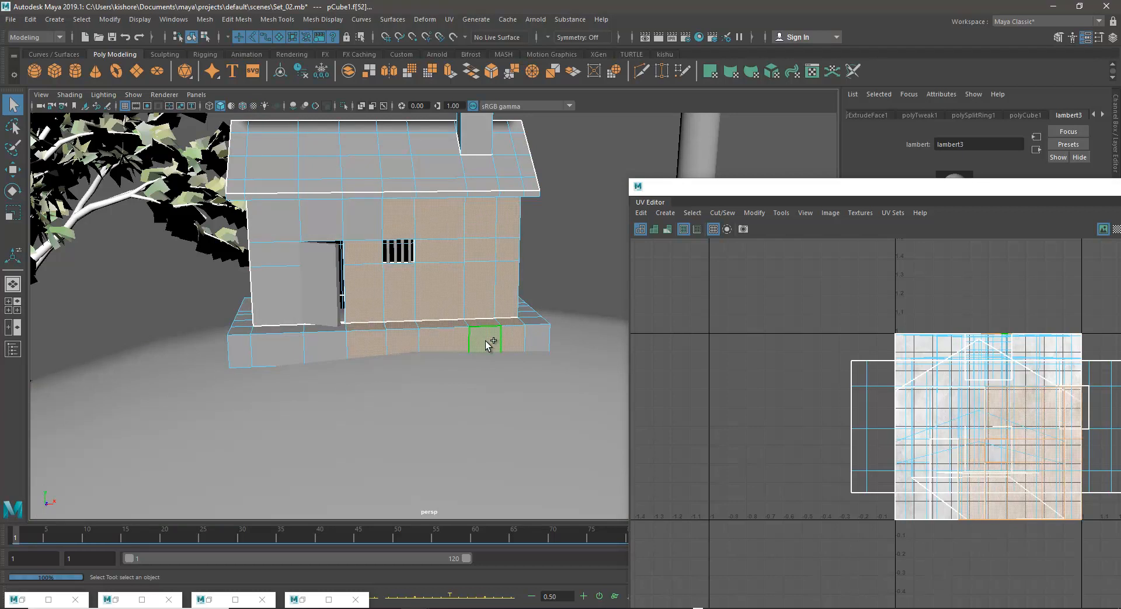
key("shift+comma")
key("shift+comma")
key("shift+comma")
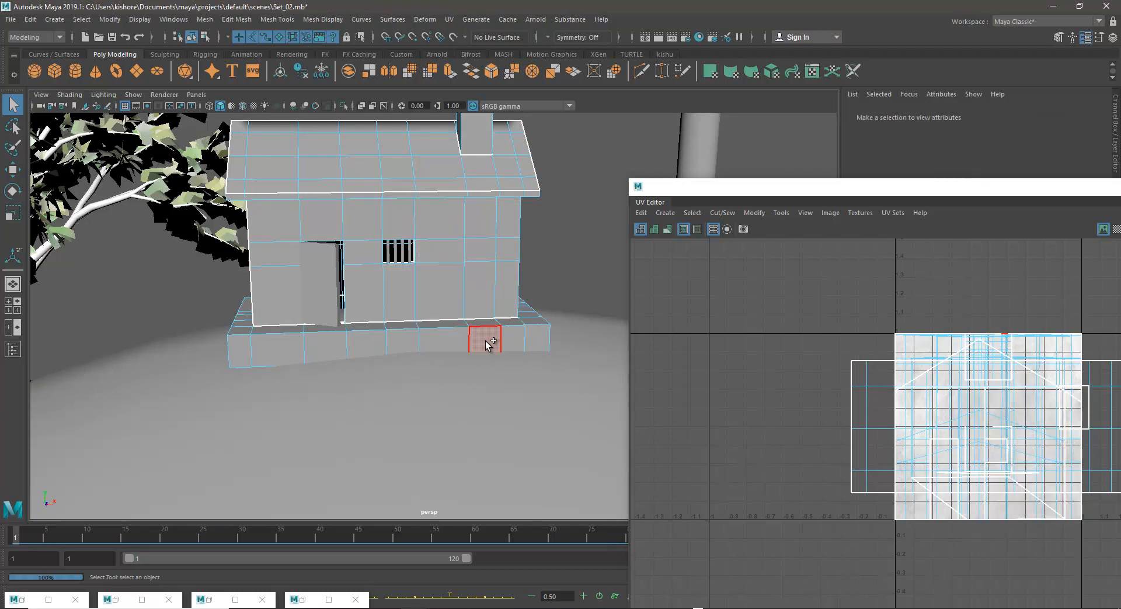
left_click(433, 306)
left_click(401, 308)
- Select all faces of the base around the house and remove the wall faces picked up with them
left_click_drag(400, 308, 415, 285, "alt")
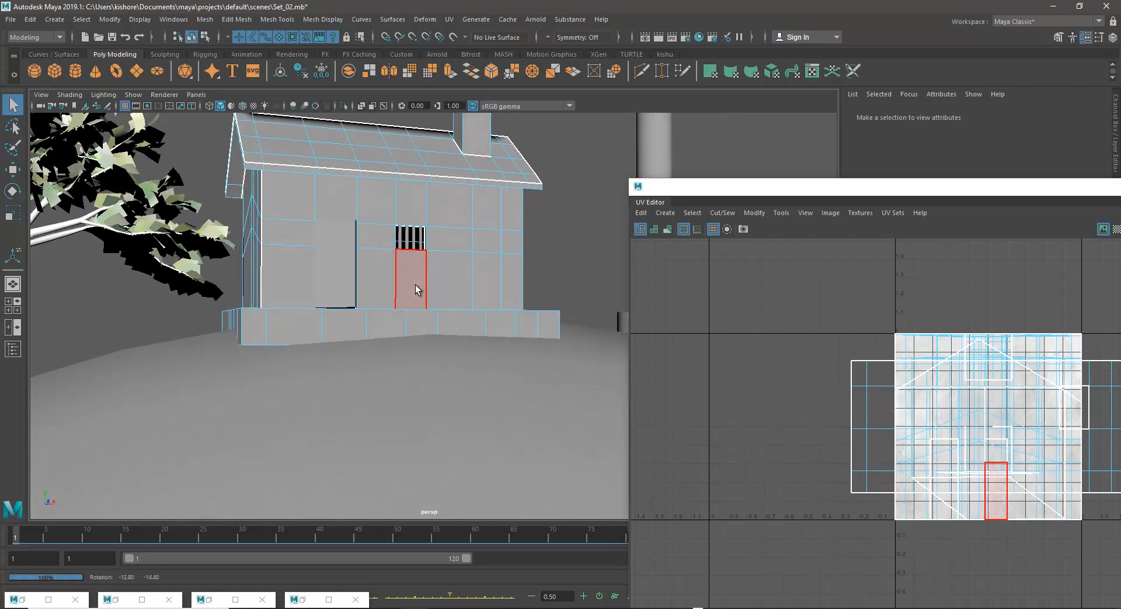
left_click_drag(189, 336, 643, 450)
left_click_drag(555, 441, 387, 418, "alt")
key("shift+period")
key("shift+period")
left_click_drag(236, 348, 250, 326, "alt")
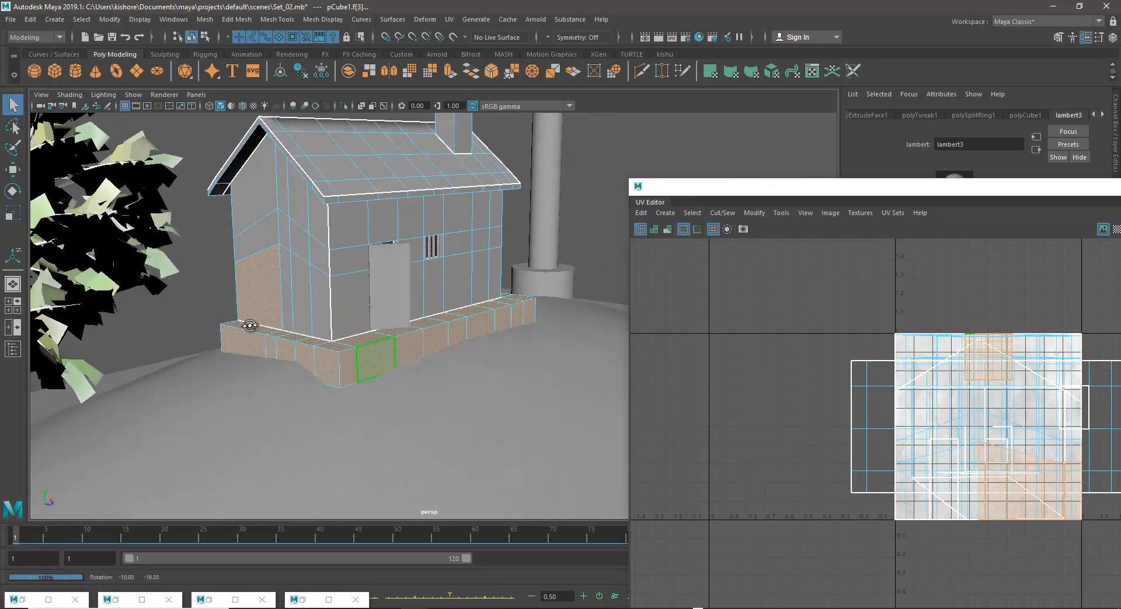
left_click_drag(294, 285, 476, 275, "alt")
left_click_drag(540, 257, 230, 239, "alt")
left_click_drag(453, 251, 474, 255, "ctrl")
left_click_drag(388, 266, 487, 334, "alt")
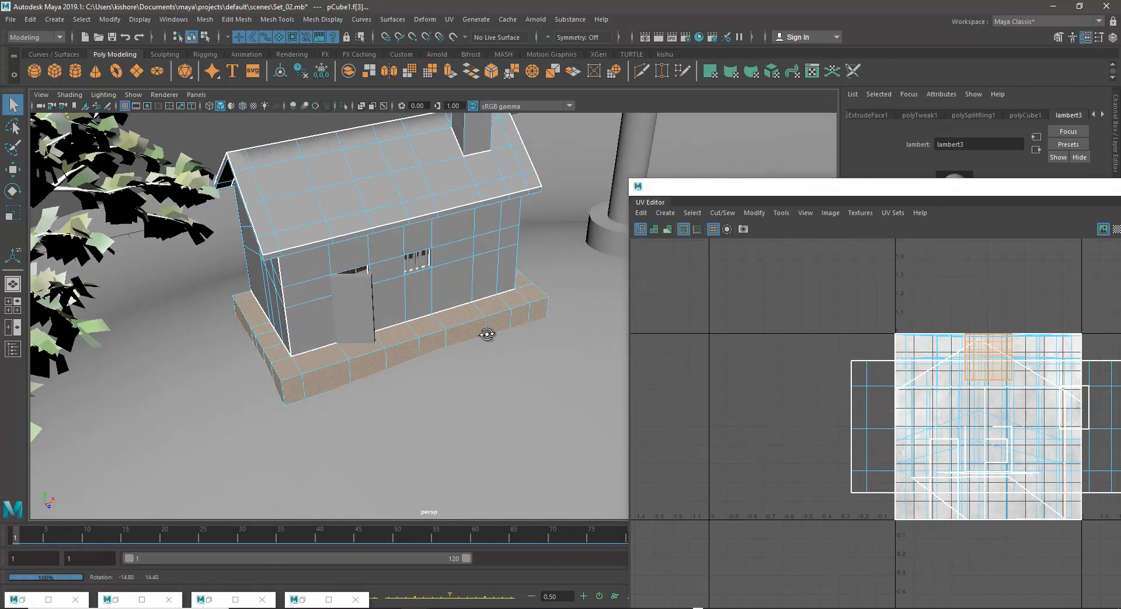
- Assign a new Lambert material to the selected base faces and minimize the UV Editor
left_click_drag(404, 359, 411, 297, "alt")
right_click_drag(412, 297, 507, 539)
left_click_drag(1085, 184, 692, 185)
left_click(993, 188)
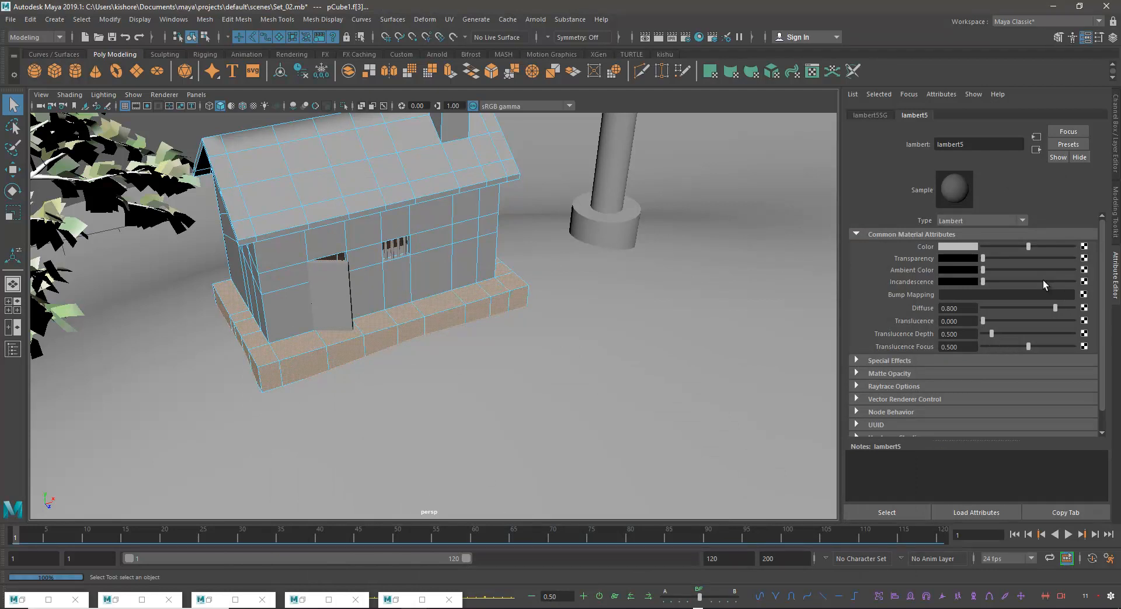
- Connect a File texture to the base material's color and load Brick.jpg into it
left_click(1085, 247)
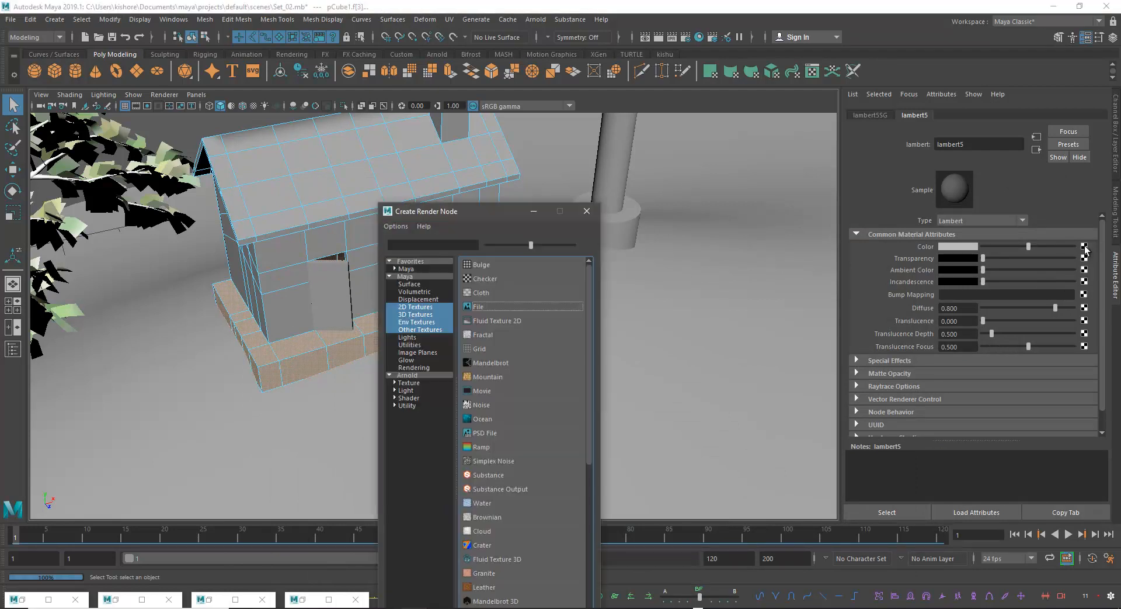
left_click(477, 307)
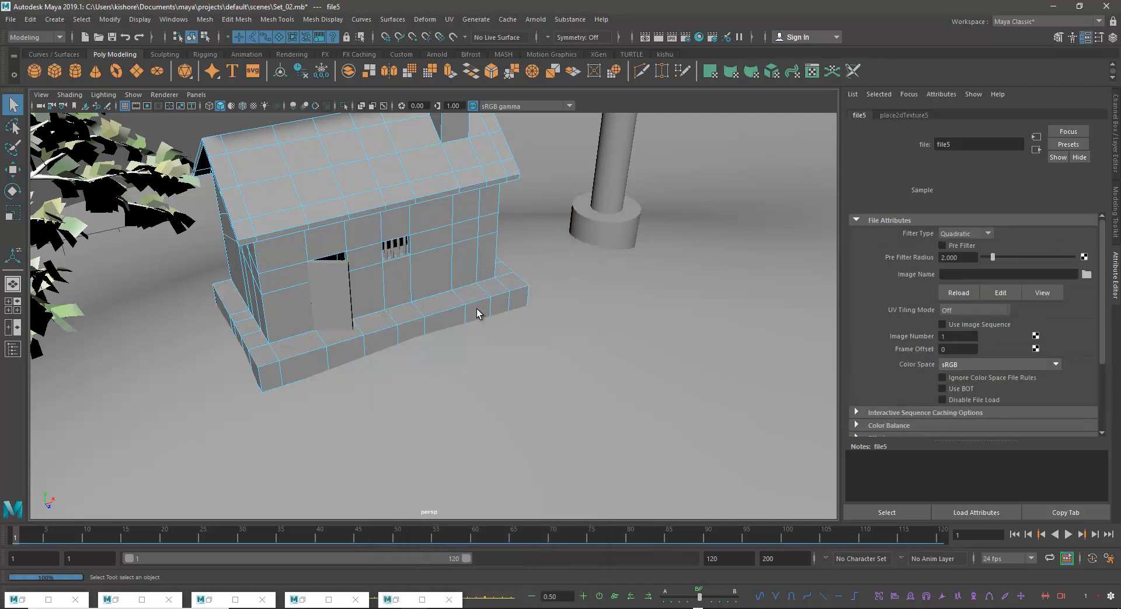
left_click(1086, 275)
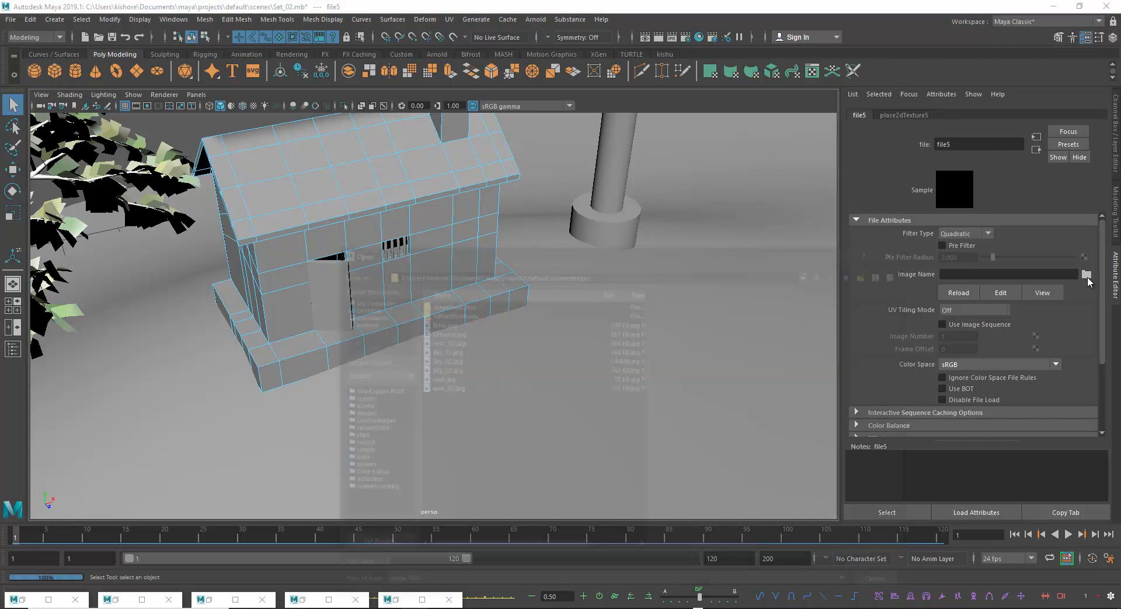
left_click(438, 321)
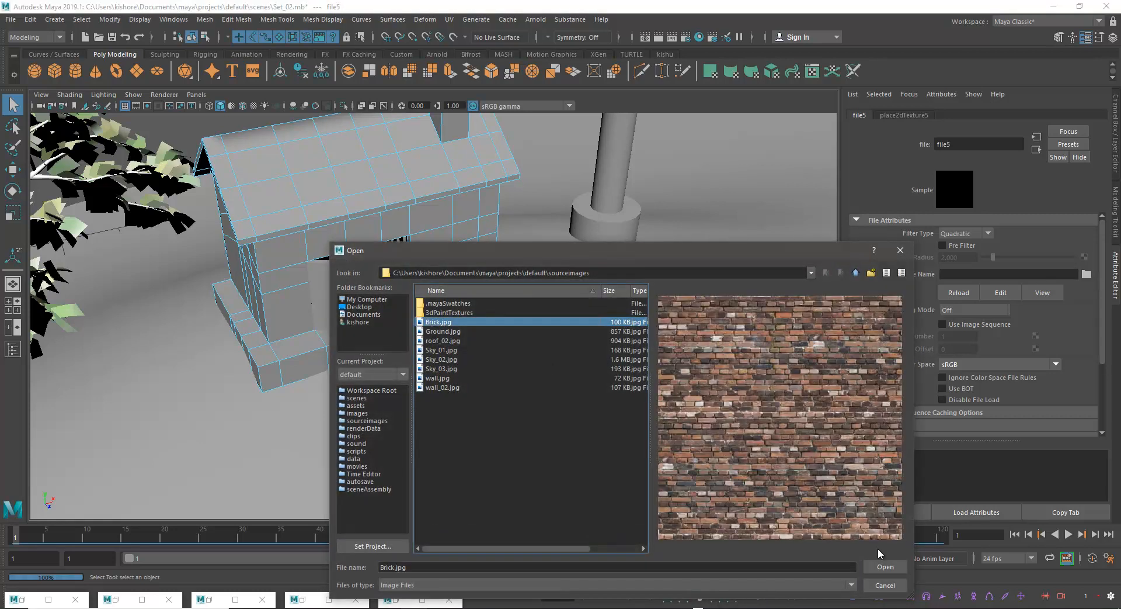
left_click(885, 566)
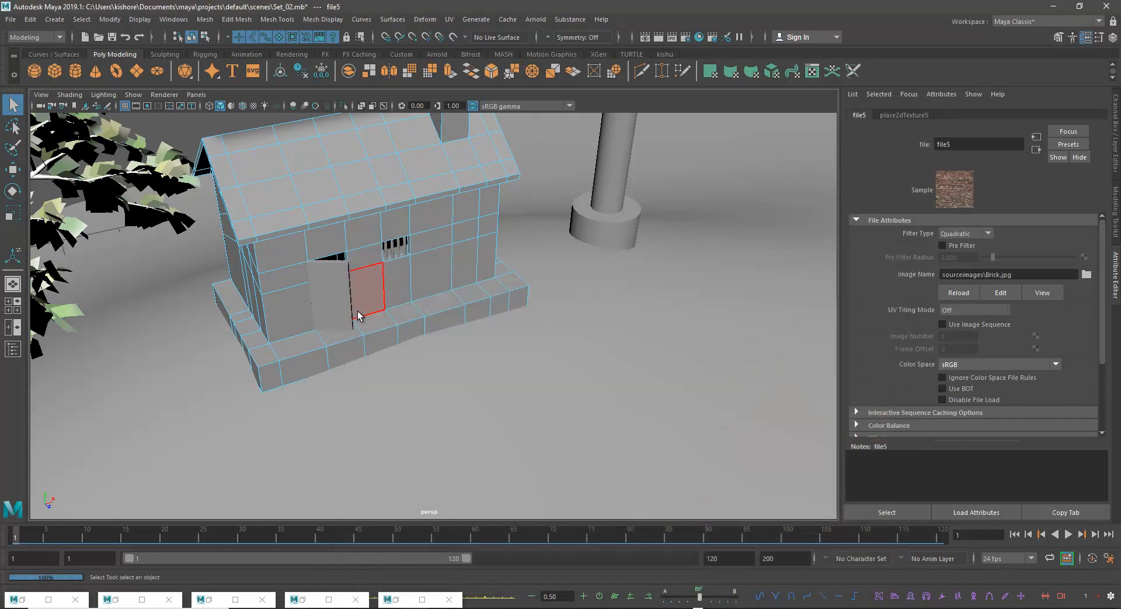
- Return to textured display and switch the house back to face selection
key("6")
left_click(369, 313)
mouse_move(369, 313)
left_mouse_down("alt")
mouse_move(358, 319)
mouse_move(315, 297)
left_mouse_up("alt")
right_click_drag(315, 296, 314, 329)
- Apply a Y-axis planar projection to the top faces of the brick base and adjust its size with the manipulator
left_click(221, 299)
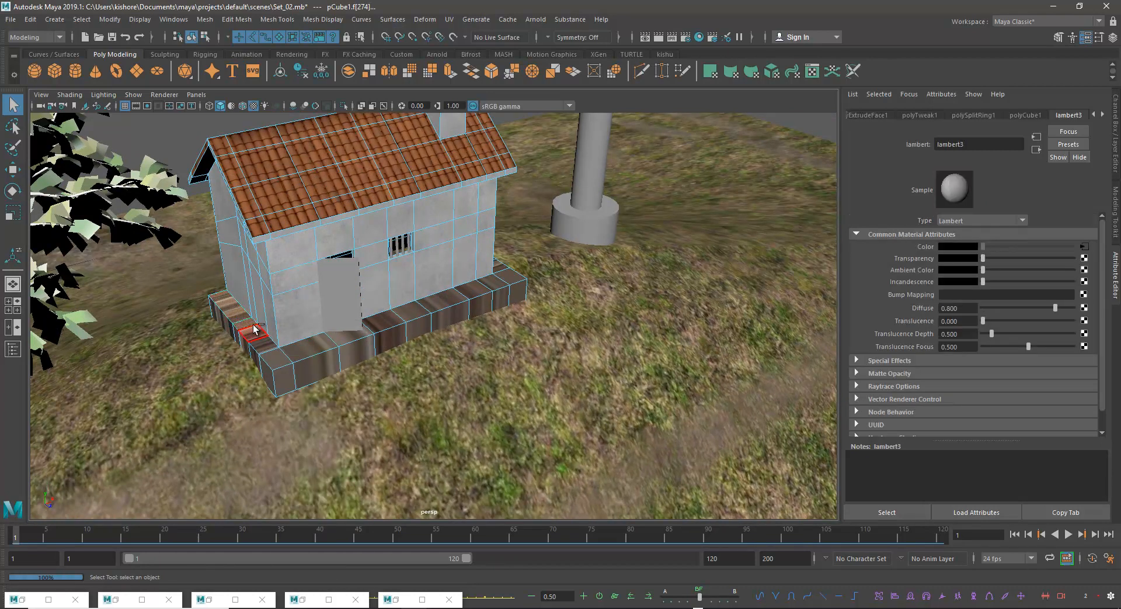
mouse_move(261, 349)
left_mouse_down("shift")
mouse_move(296, 350)
mouse_move(489, 286)
left_mouse_up("shift")
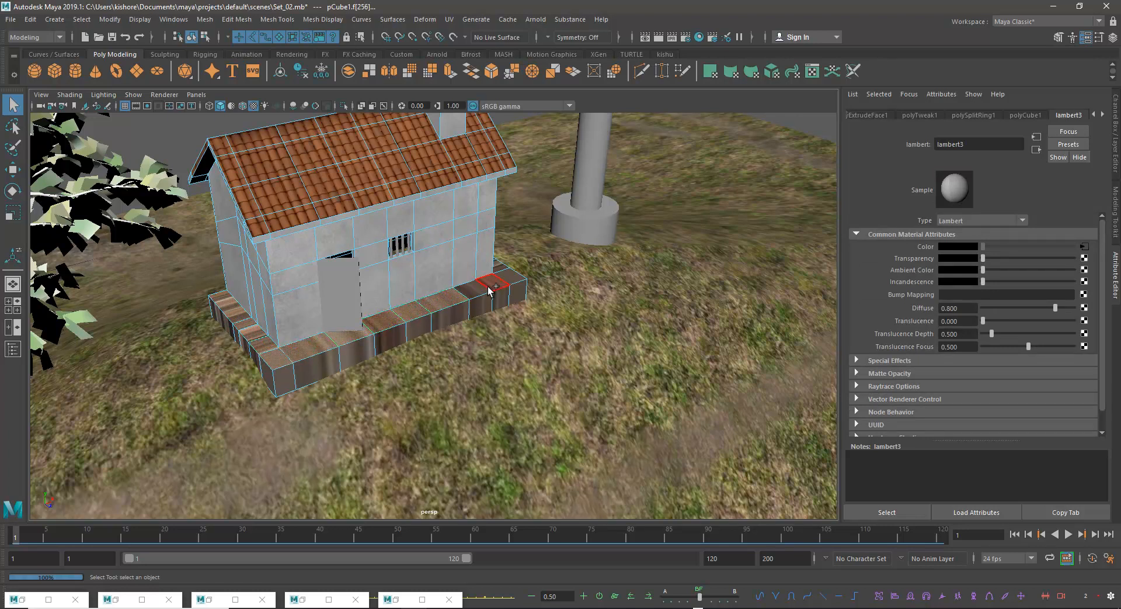
left_click_drag(453, 321, 505, 299, "alt")
left_click_drag(327, 381, 409, 359, "alt")
left_click(449, 19)
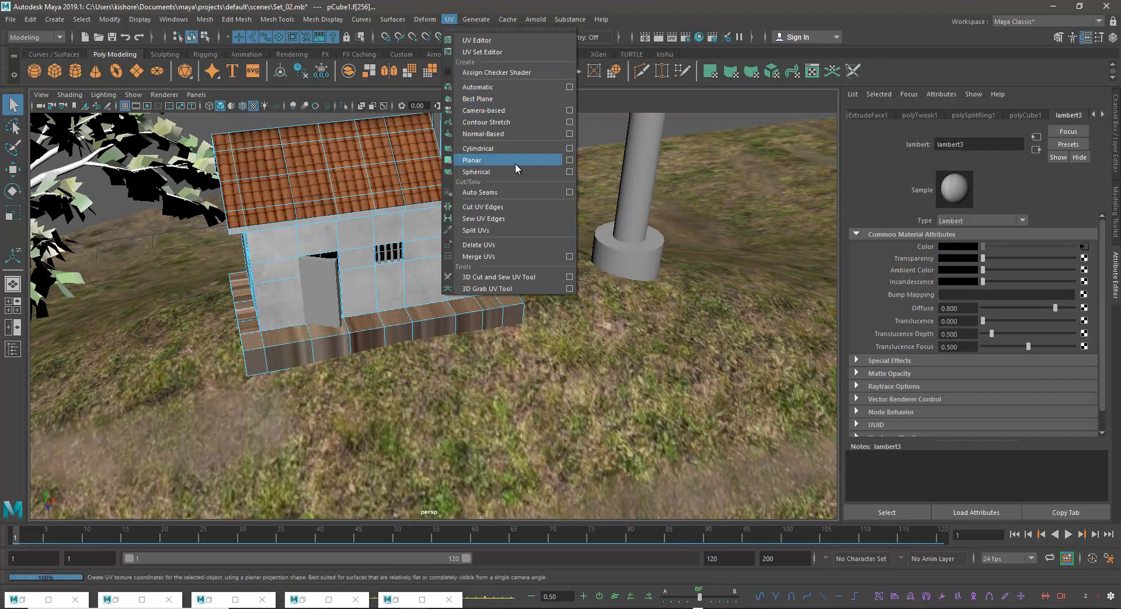
left_click(569, 160)
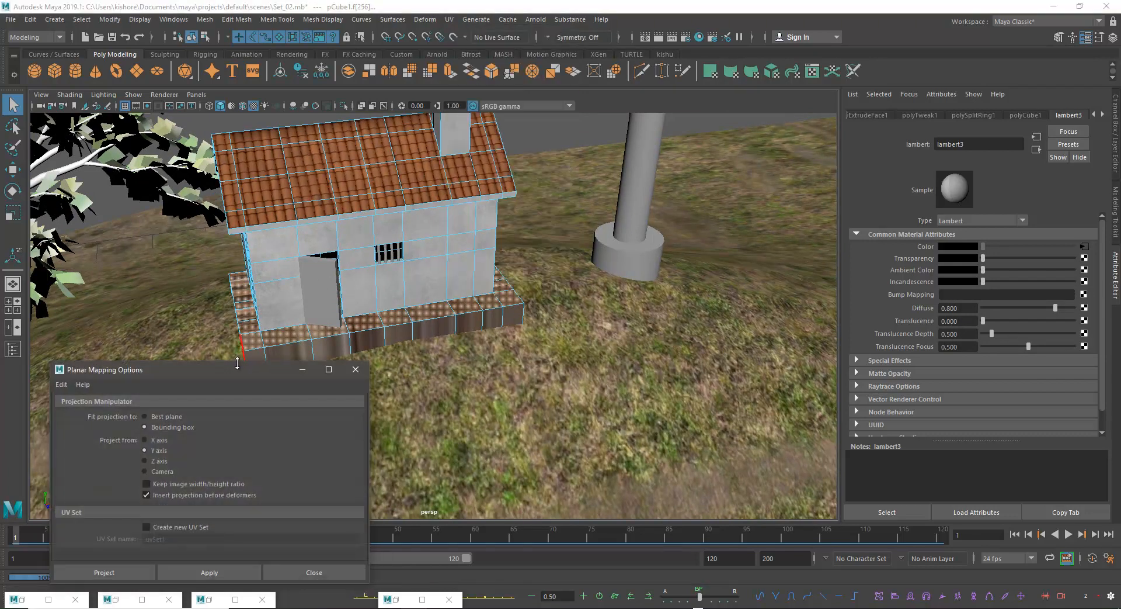
left_click_drag(240, 368, 820, 149)
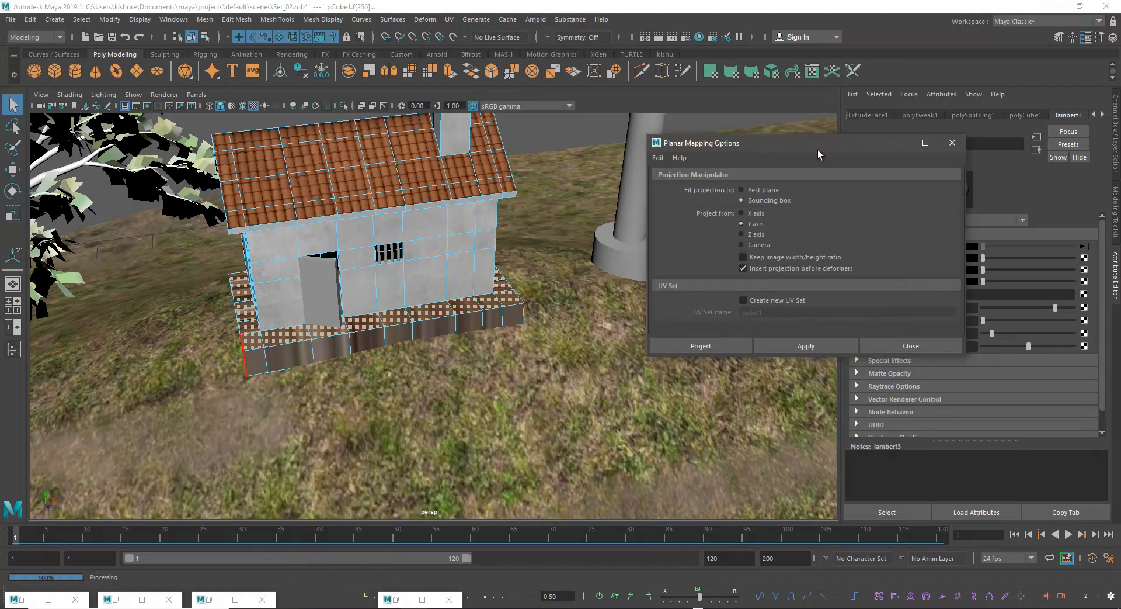
left_click_drag(357, 343, 468, 354, "alt")
left_click_drag(447, 272, 475, 283)
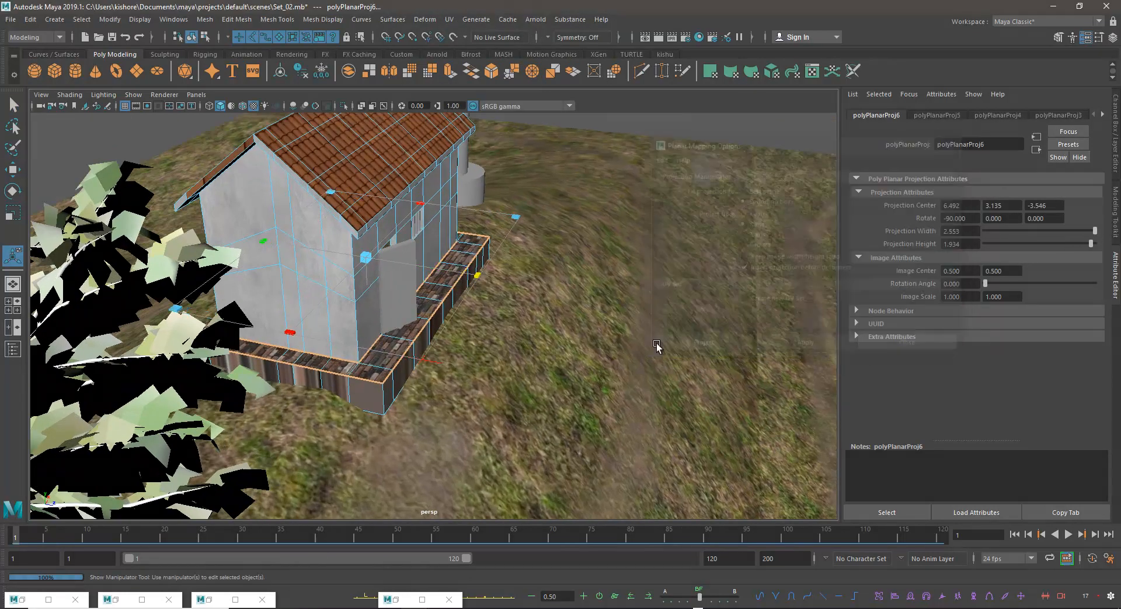
left_click(865, 350)
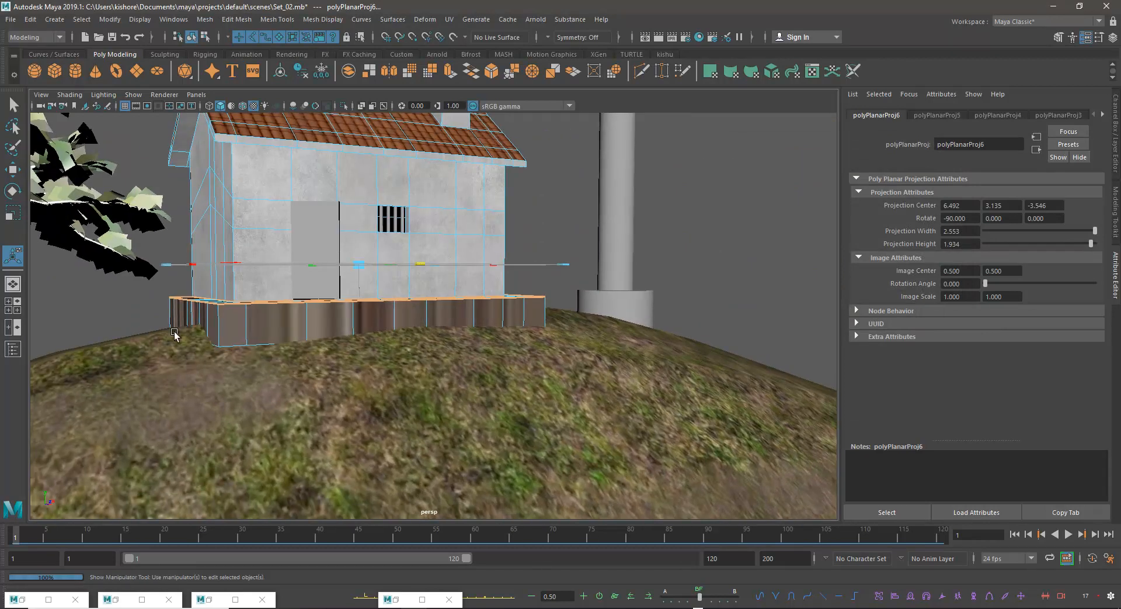
- Select the vertical outer faces of the brick base
left_click_drag(120, 318, 683, 481)
left_click_drag(391, 394, 425, 384, "alt")
- Try to project the base's vertical faces from the camera with planar mapping
left_click(449, 19)
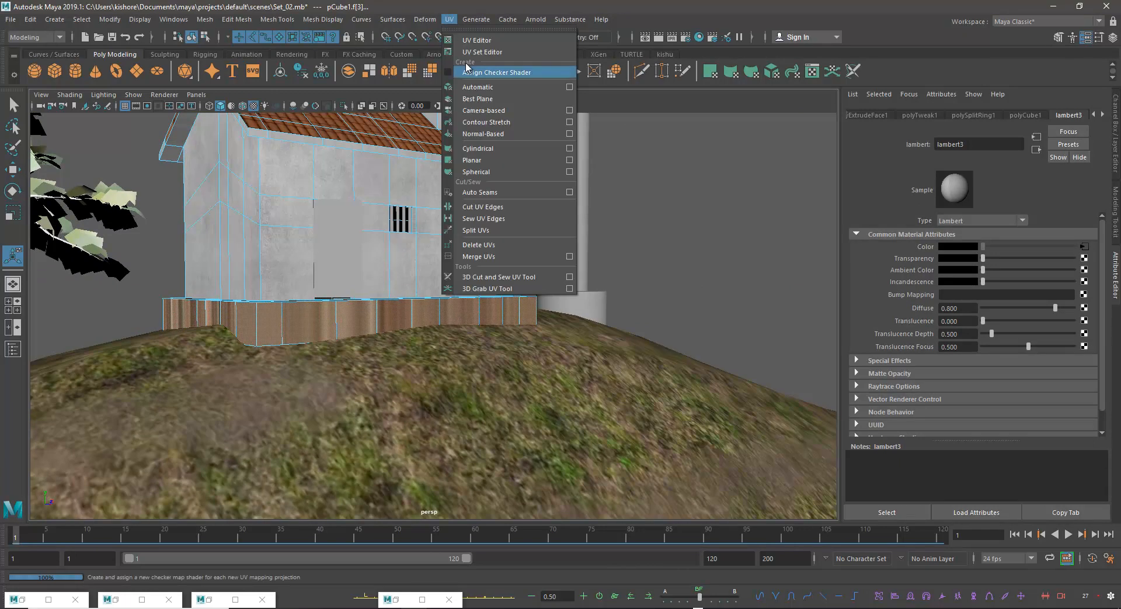
left_click(569, 160)
left_click(755, 244)
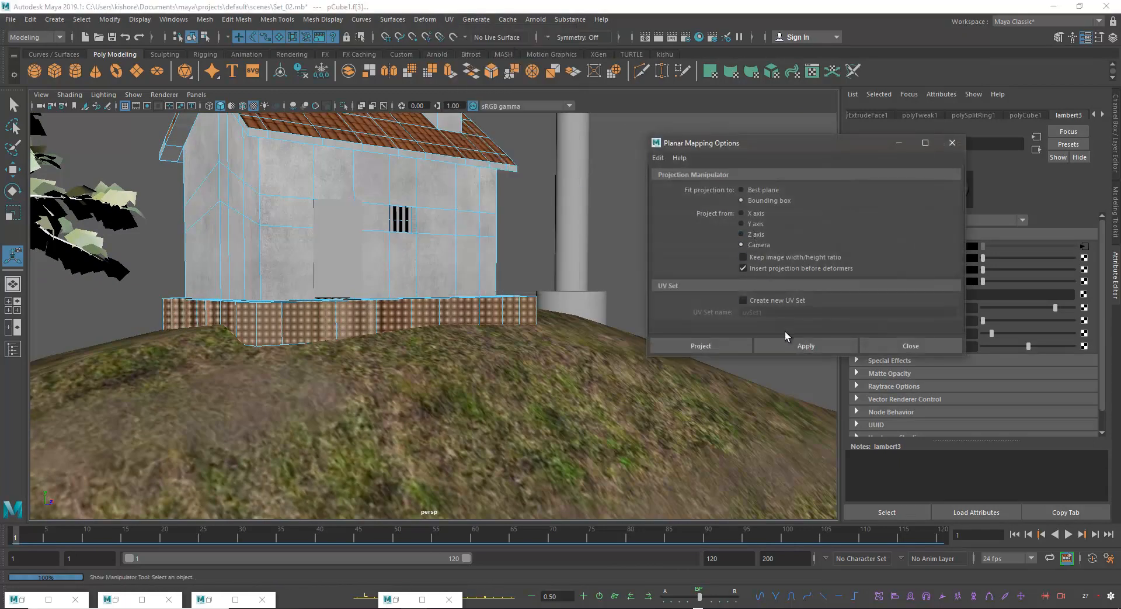
left_click(789, 343)
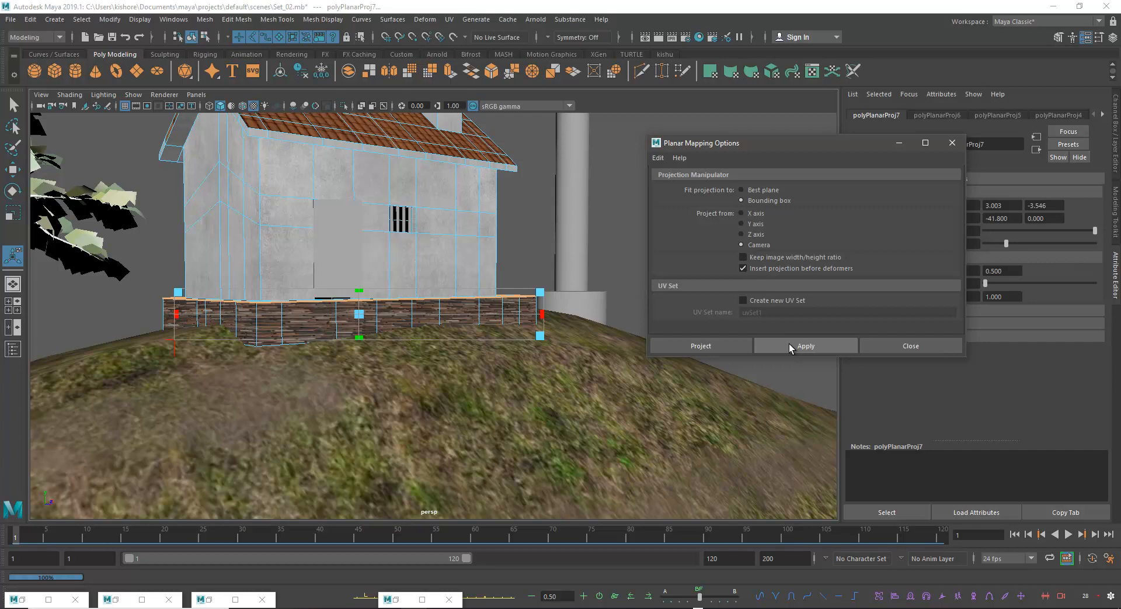
left_click(458, 409)
- Remove the gable-end faces from the selection and apply a Z-axis planar projection to the base's front faces
mouse_move(382, 358)
left_mouse_down("alt")
mouse_move(355, 353)
mouse_move(379, 359)
left_mouse_up("alt")
left_click_drag(124, 276, 231, 354)
left_click_drag(231, 355, 268, 353, "alt")
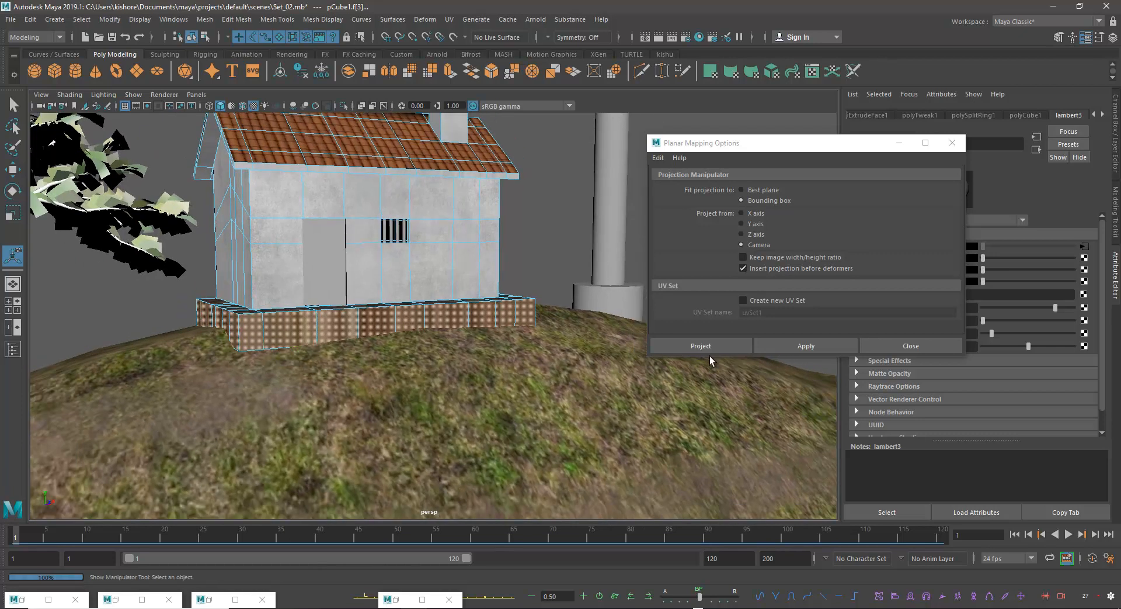
left_click_drag(475, 325, 467, 345, "alt")
left_click(806, 345)
- Stretch the planar projection on the base's front faces in height and width to adjust the brick scale
scroll(350, 303, "up", 3)
left_click_drag(343, 297, 344, 231)
left_click_drag(527, 234, 580, 208)
left_click_drag(488, 243, 581, 258, "alt")
- Apply an X-axis planar projection to the base faces below the gable wall and enlarge it in width and height
right_click_drag(254, 355, 153, 313)
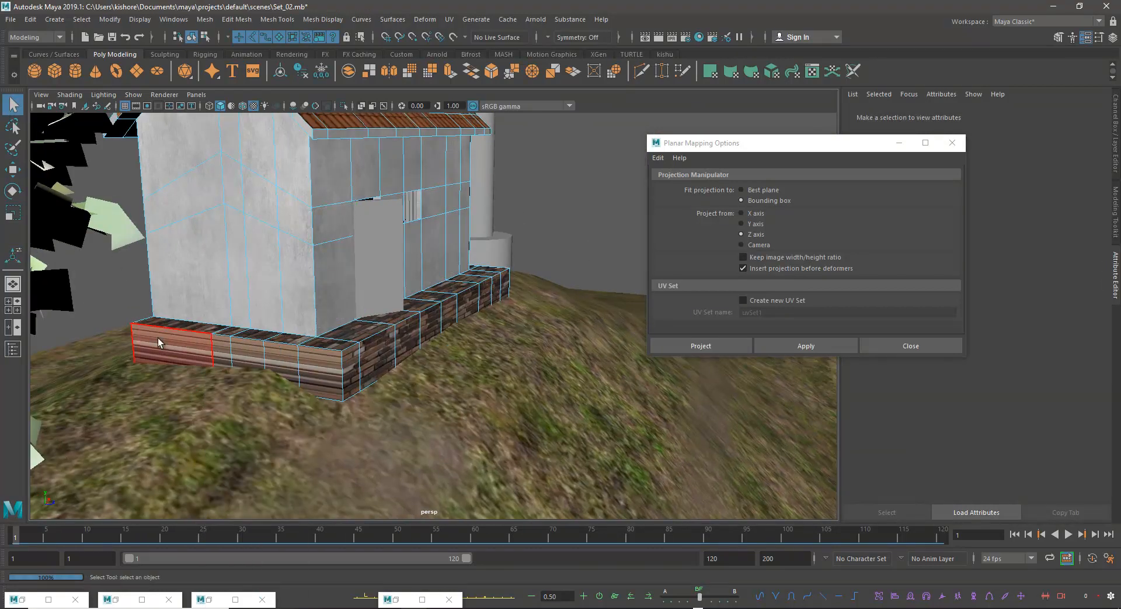
left_click(221, 350)
left_click(321, 368)
left_click(741, 212)
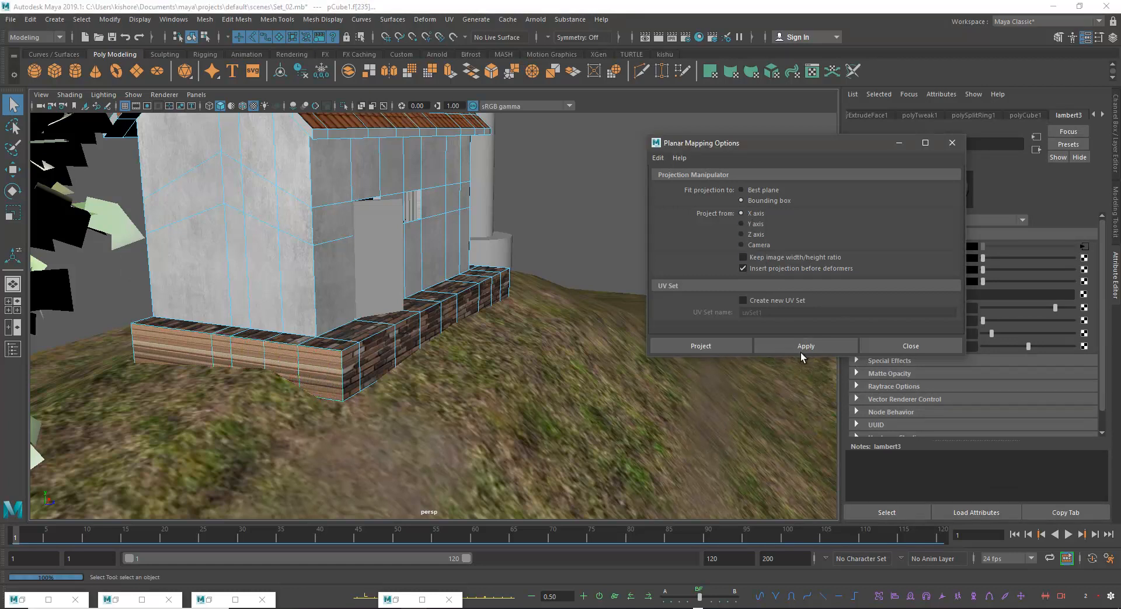
left_click(801, 345)
left_click_drag(347, 355, 403, 346)
left_click_drag(236, 319, 233, 275)
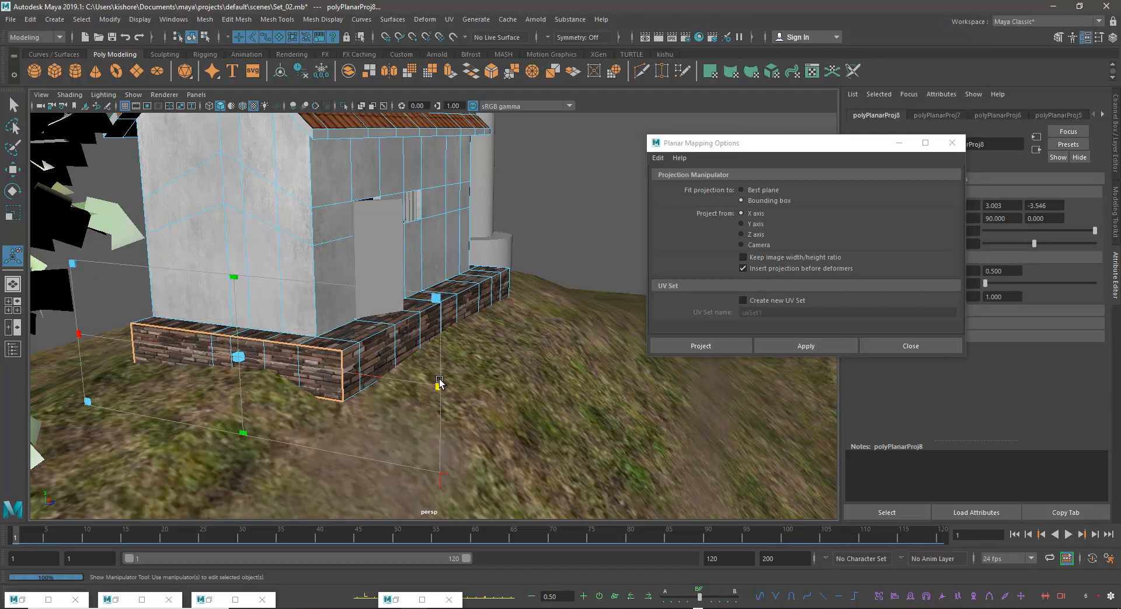
- Return the house to object selection and check the brick base in the wider scene
right_click_drag(438, 293, 484, 279)
scroll(535, 225, "down", 5)
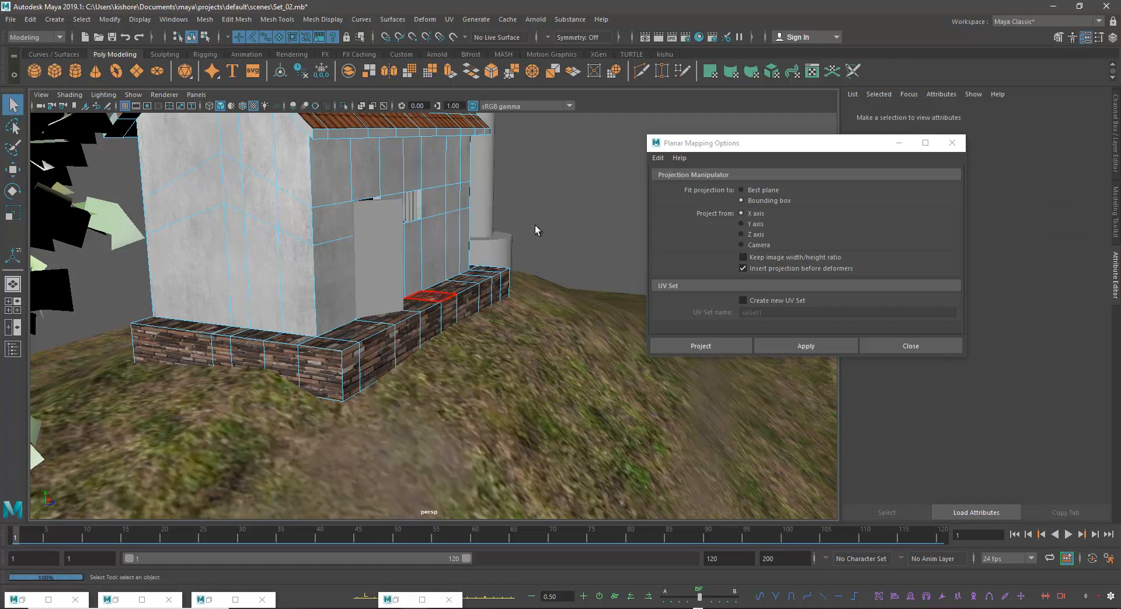
left_click(511, 277)
left_click_drag(512, 277, 397, 267, "alt")
scroll(402, 299, "up", 4)
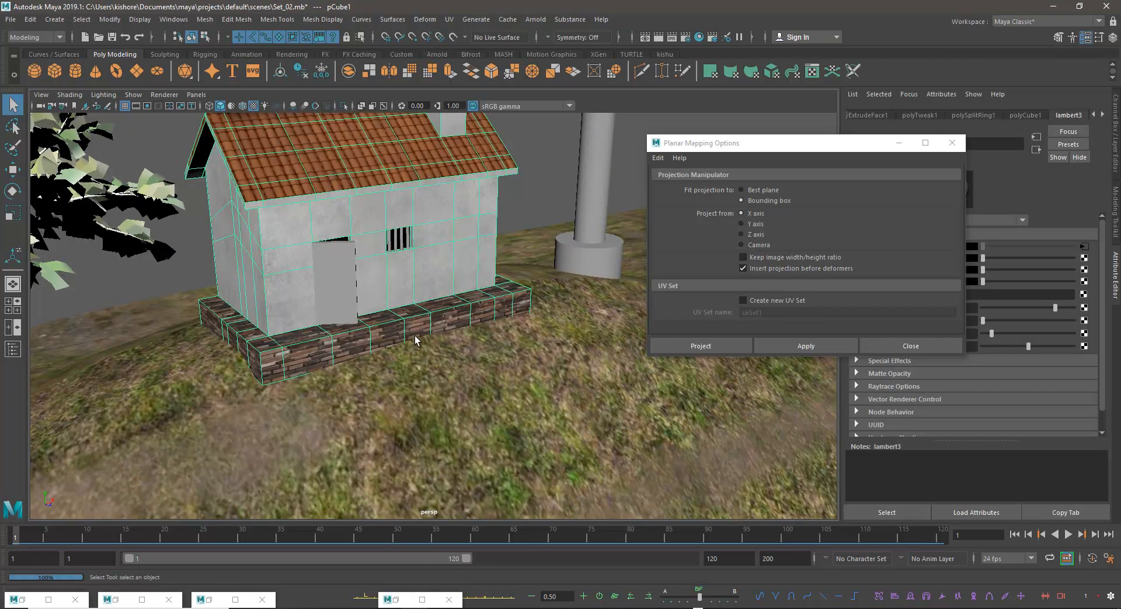
scroll(452, 338, "down", 2)
left_click_drag(512, 363, 426, 289, "alt")
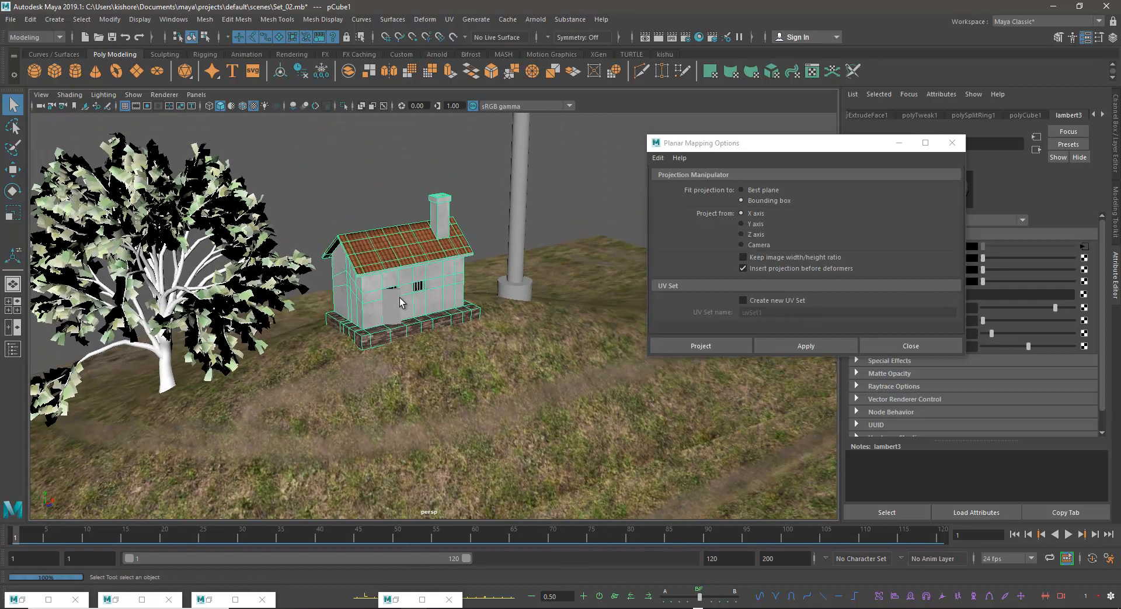
- Assign a new Lambert material to the house door and shift the Planar Mapping options clear of its attributes
left_click(402, 297)
scroll(405, 308, "up", 3)
scroll(374, 281, "up", 2)
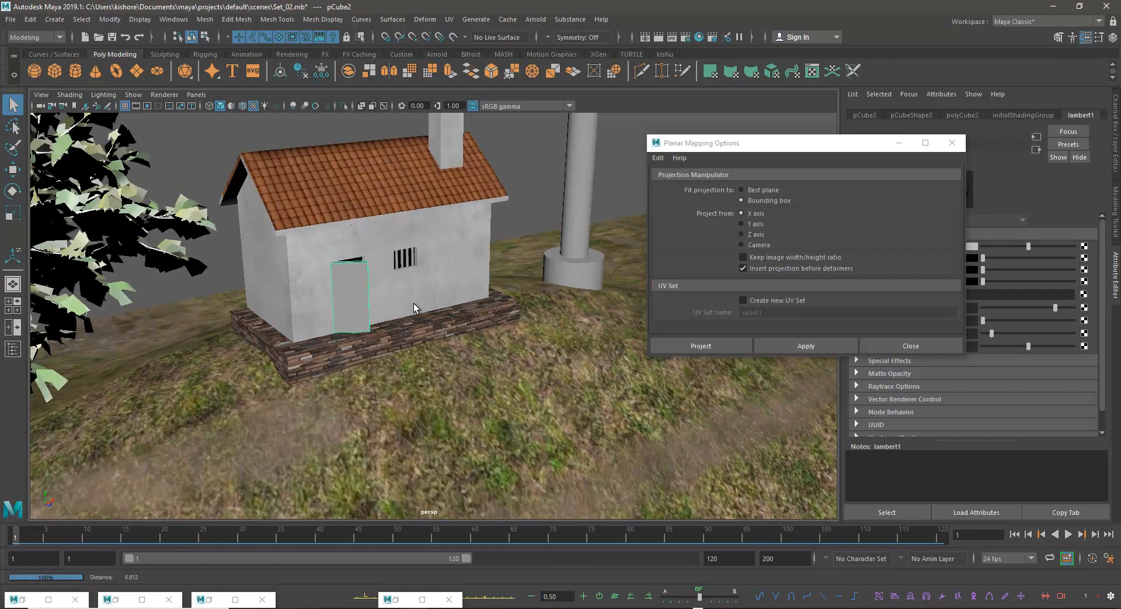
right_click_drag(353, 274, 445, 529)
left_click_drag(871, 144, 745, 157)
- Set the door material's color to a muted brown, about H 20.4, S 0.49, V 0.15
left_click(955, 246)
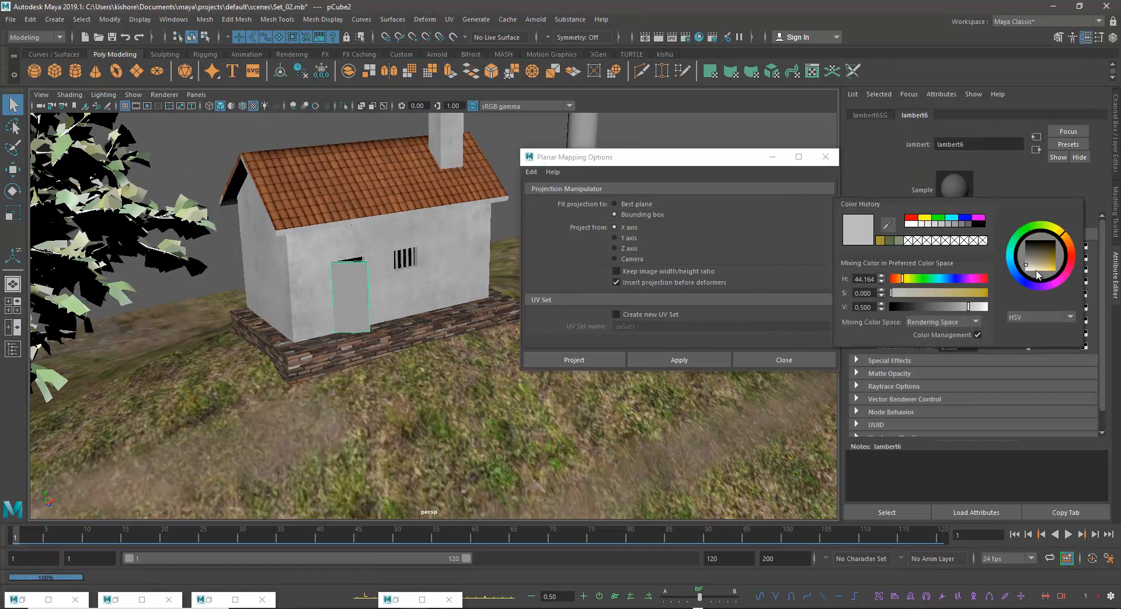
left_click(1050, 254)
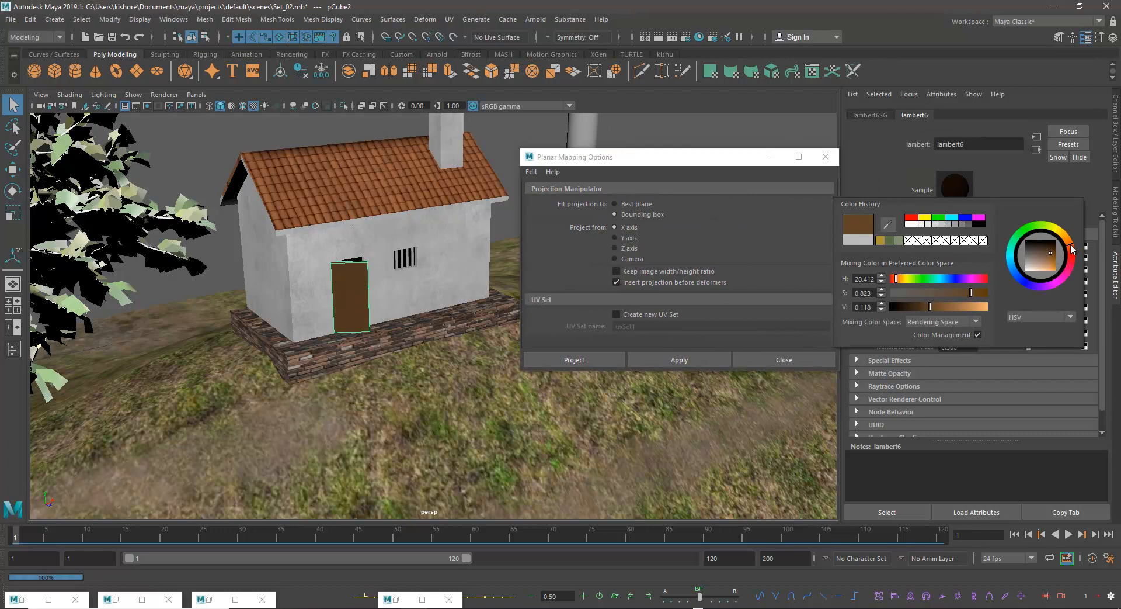
left_click_drag(1045, 258, 1041, 257)
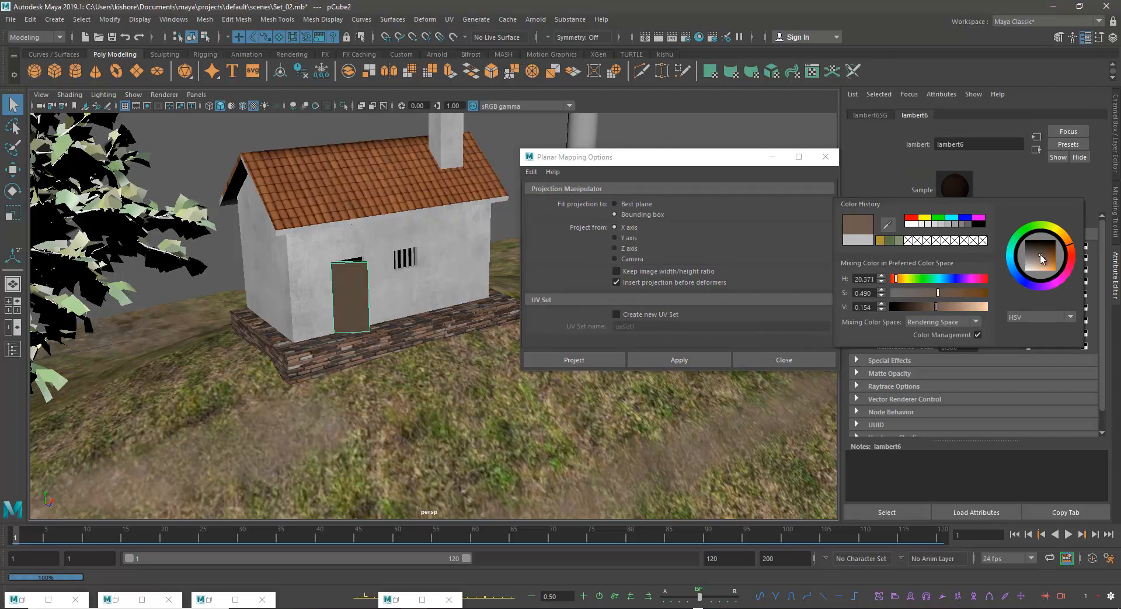
- Close the Planar Mapping options and assign a new Lambert material to the tall tower beside the house
left_click(784, 360)
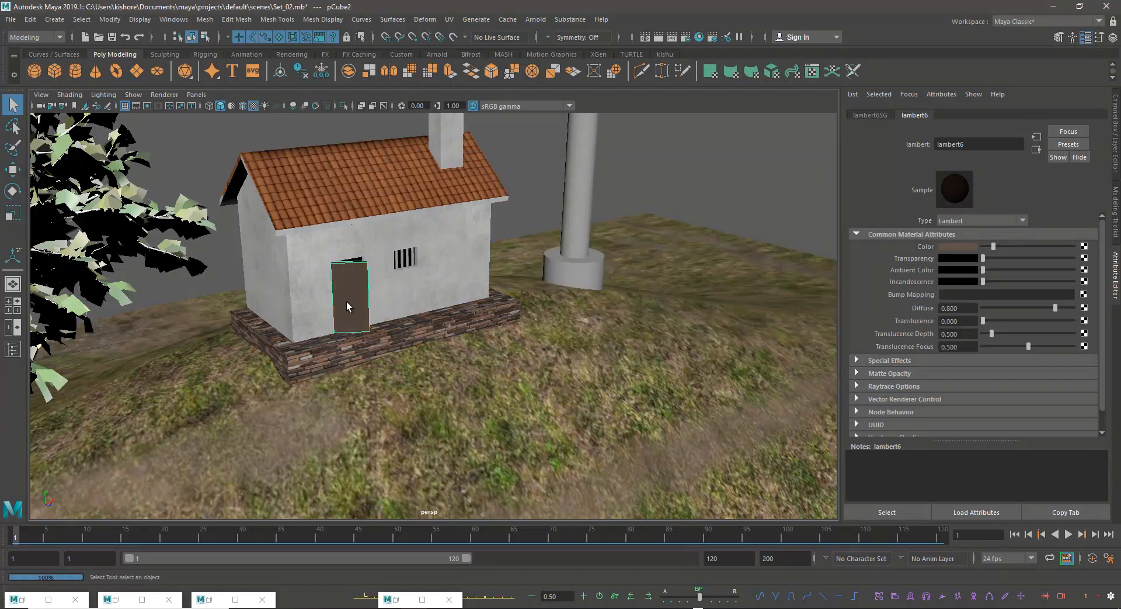
left_click_drag(503, 296, 509, 261, "alt")
left_click_drag(554, 292, 596, 281, "alt")
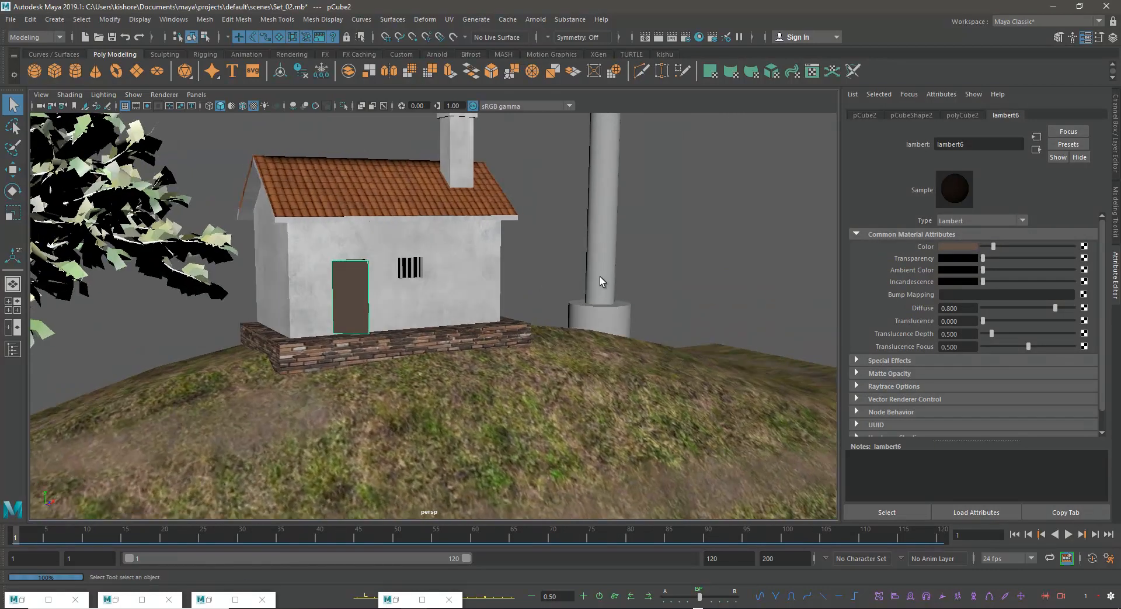
left_click(599, 279)
middle_click_drag(623, 282, 489, 419, "alt")
right_click_drag(489, 424, 569, 533, "alt")
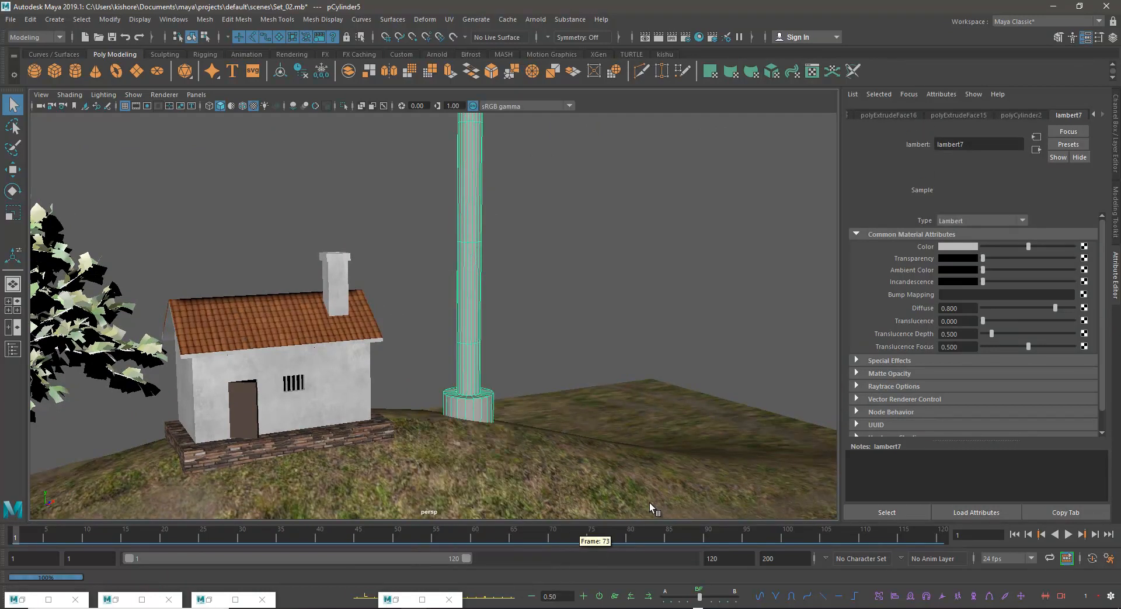
- Connect a File texture to the tower material's color and load wall_02.jpg as its image
left_click(1084, 247)
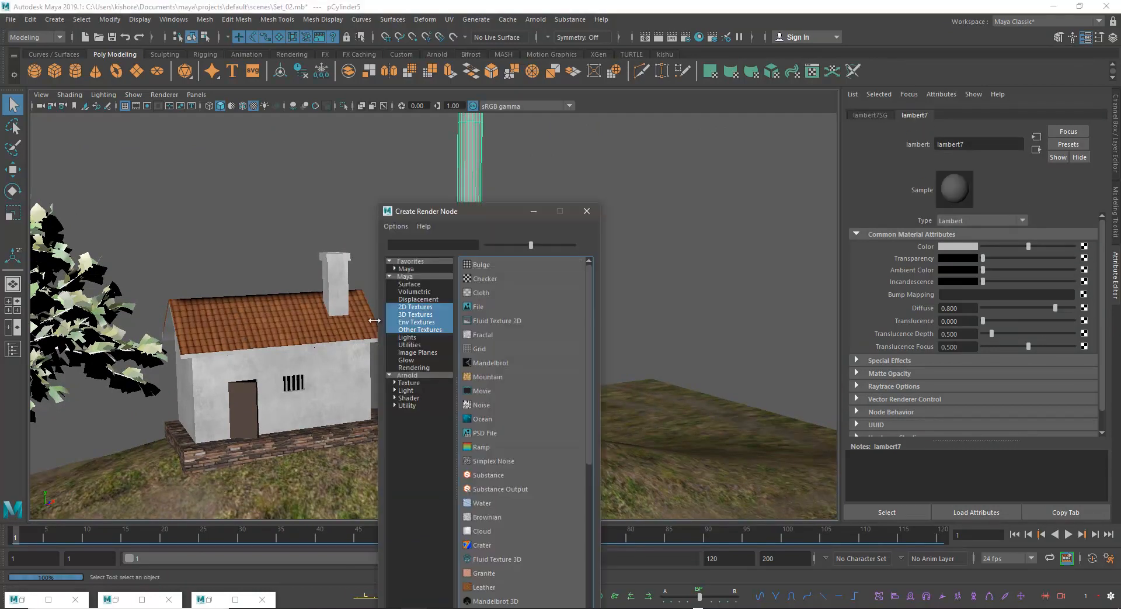
left_click(483, 306)
left_click(1086, 274)
left_click(437, 388)
left_click(435, 378)
left_click(434, 388)
left_click(886, 566)
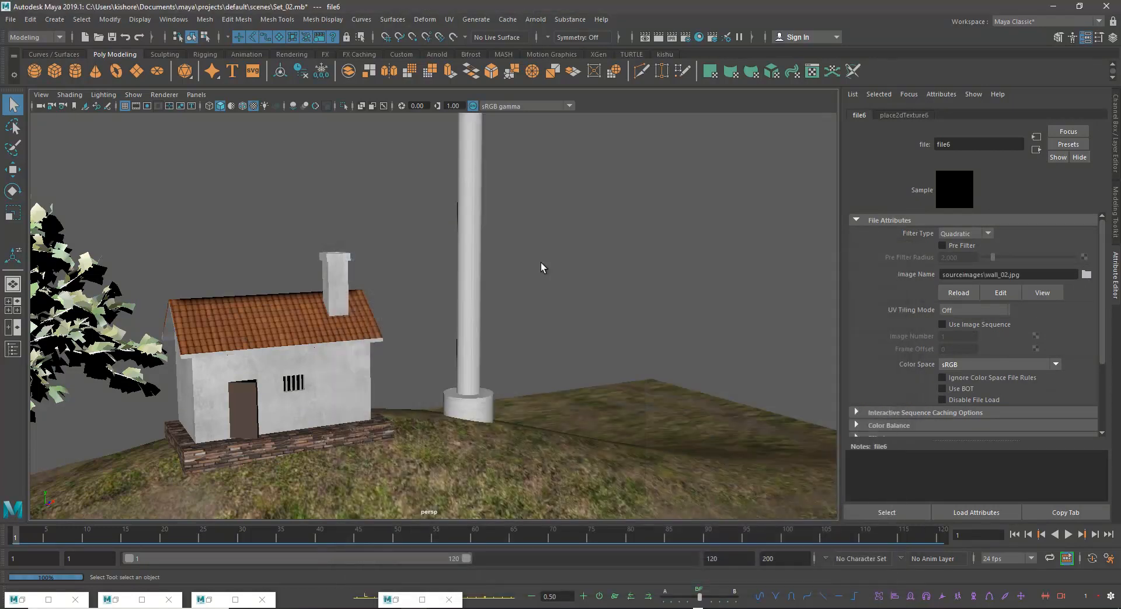
- Switch the tower to face selection and select the faces along its shaft and base
left_click(548, 256)
middle_click_drag(538, 314, 538, 355, "alt")
left_click_drag(446, 237, 522, 276)
right_click(468, 248)
left_click(466, 265)
left_click_drag(431, 144, 559, 396)
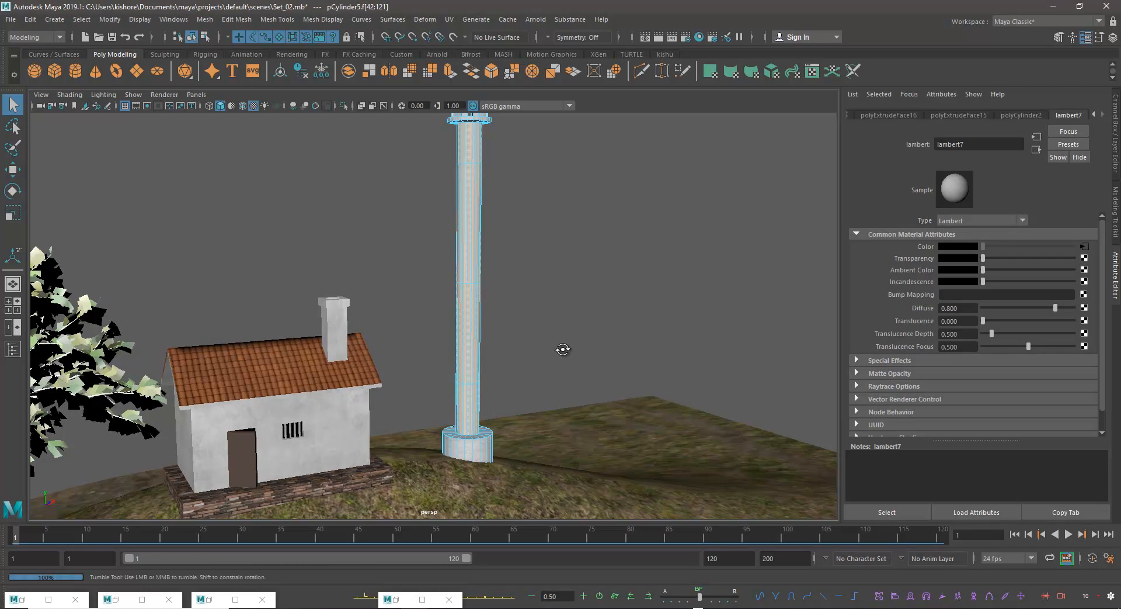
- Apply a cylindrical UV projection to the selected tower faces and close the mapping options
left_click(449, 19)
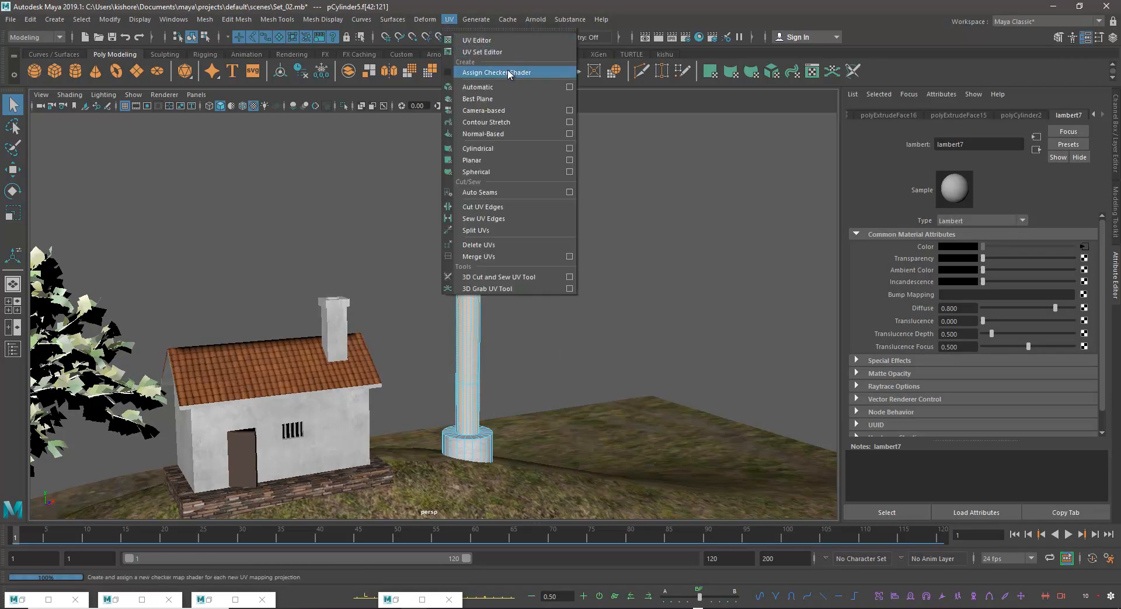
left_click(570, 148)
middle_click_drag(510, 250, 437, 225, "alt")
middle_click_drag(450, 282, 450, 209, "alt")
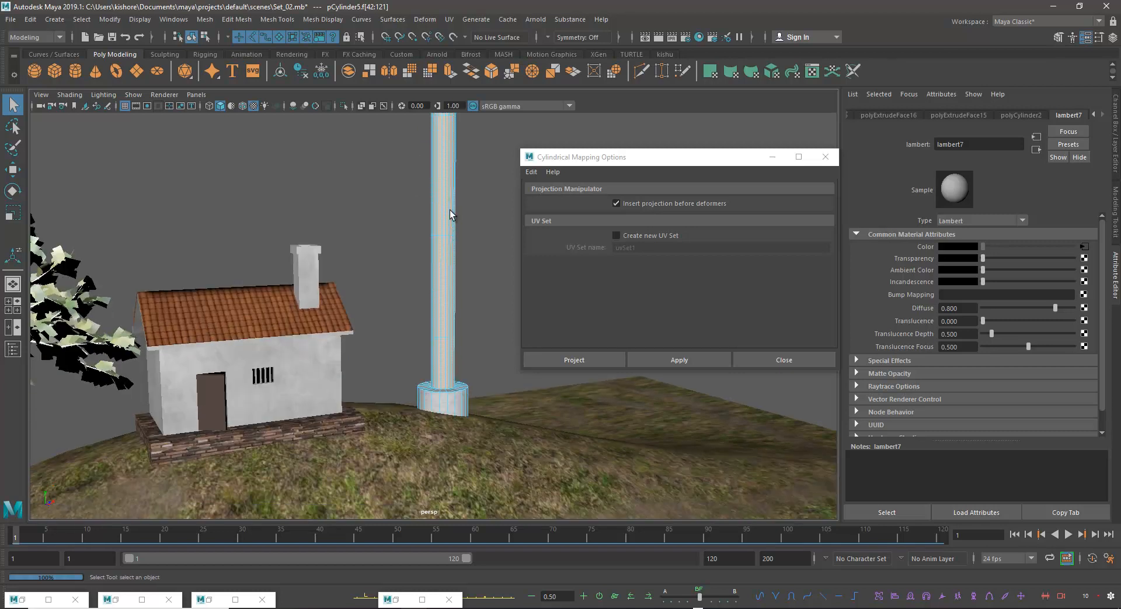
middle_click_drag(359, 334, 432, 265, "alt")
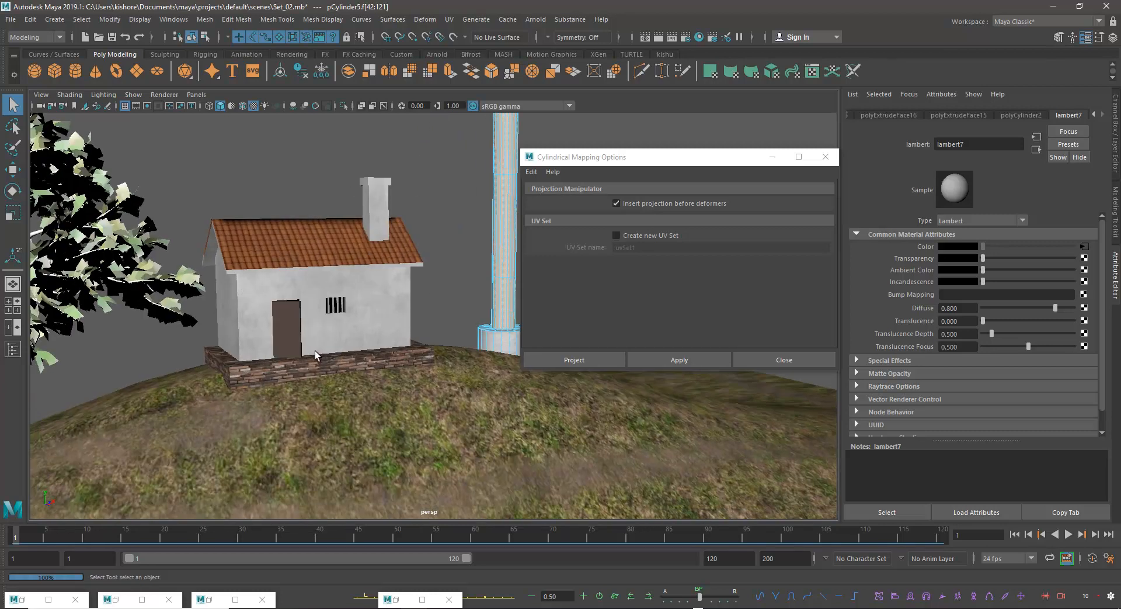
middle_click_drag(494, 220, 437, 183, "alt")
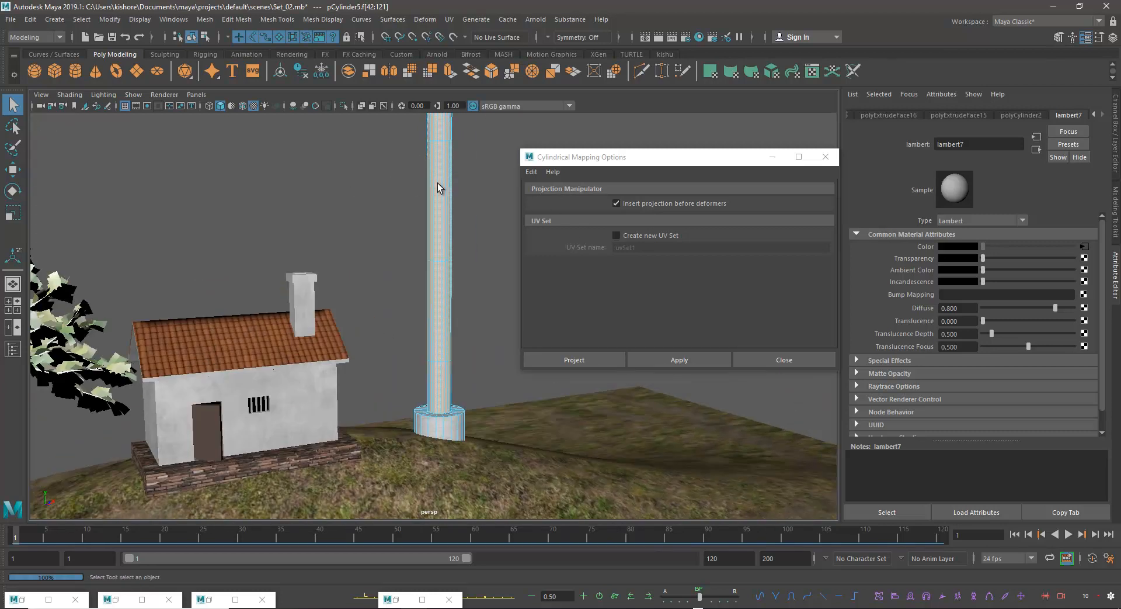
left_click(692, 356)
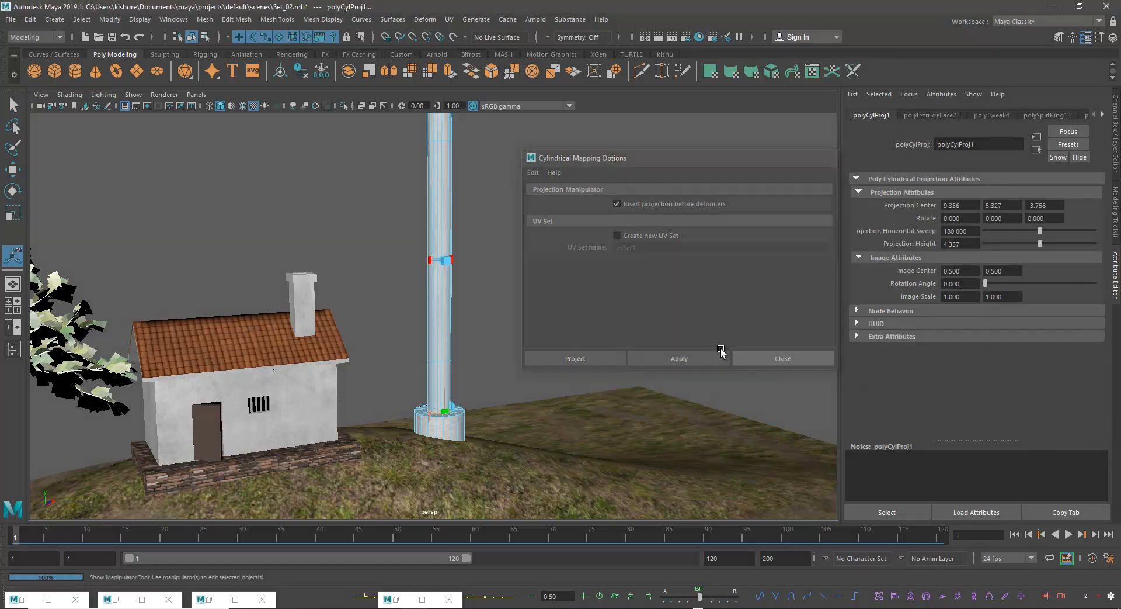
left_click(772, 360)
- Narrow the tower projection's horizontal sweep to about 99, reduce its height, and return the tower to object selection
middle_click_drag(531, 292, 510, 342, "alt")
left_click_drag(408, 170, 418, 222)
right_click_drag(418, 222, 510, 327, "alt")
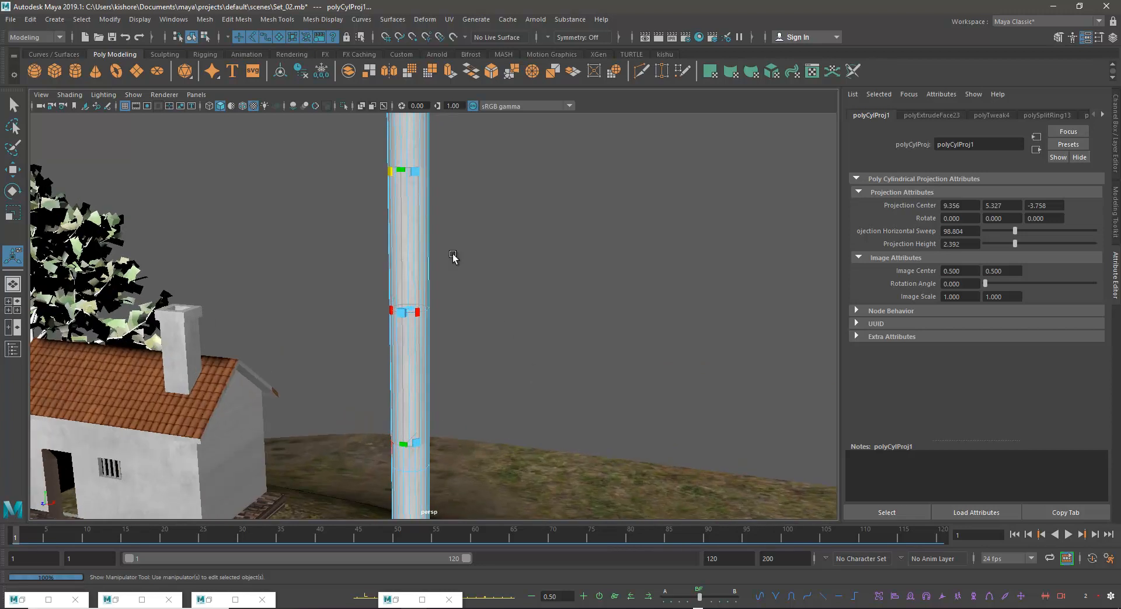
left_click_drag(405, 171, 405, 245)
left_click(483, 220)
right_click_drag(402, 176, 530, 145)
- Select the domed cap on top of the tower and assign it a new Lambert material
left_click_drag(653, 283, 458, 263, "alt")
left_click(448, 217)
scroll(439, 165, "up", 3)
right_click_drag(439, 166, 519, 483)
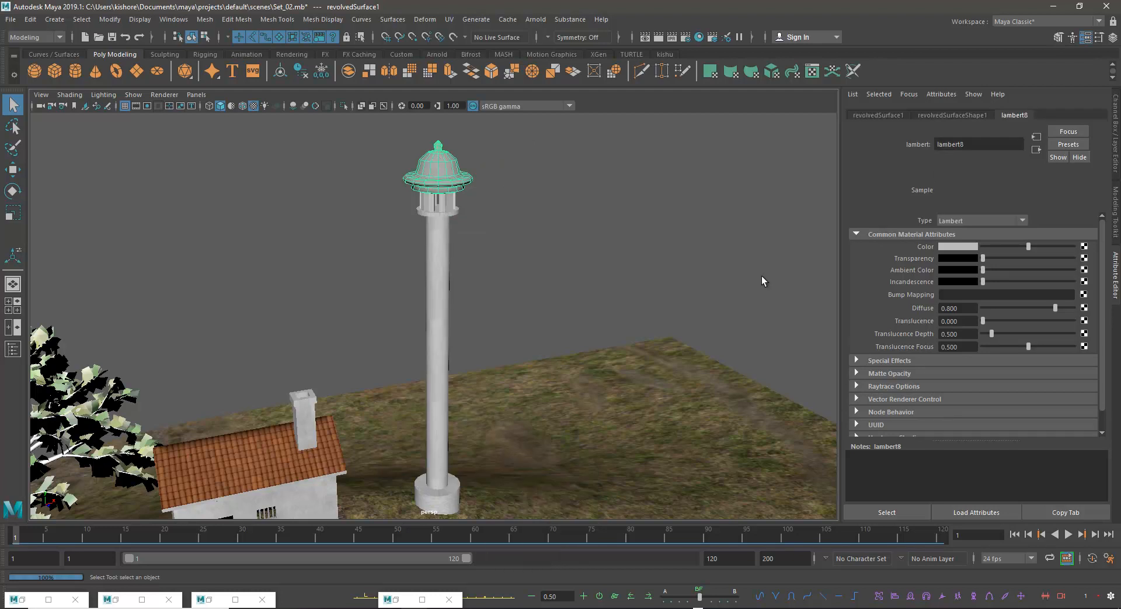
- Set the cap material's color to a terracotta red, about H 10.7, S 0.65, V 0.47, and deselect the cap
left_click(956, 244)
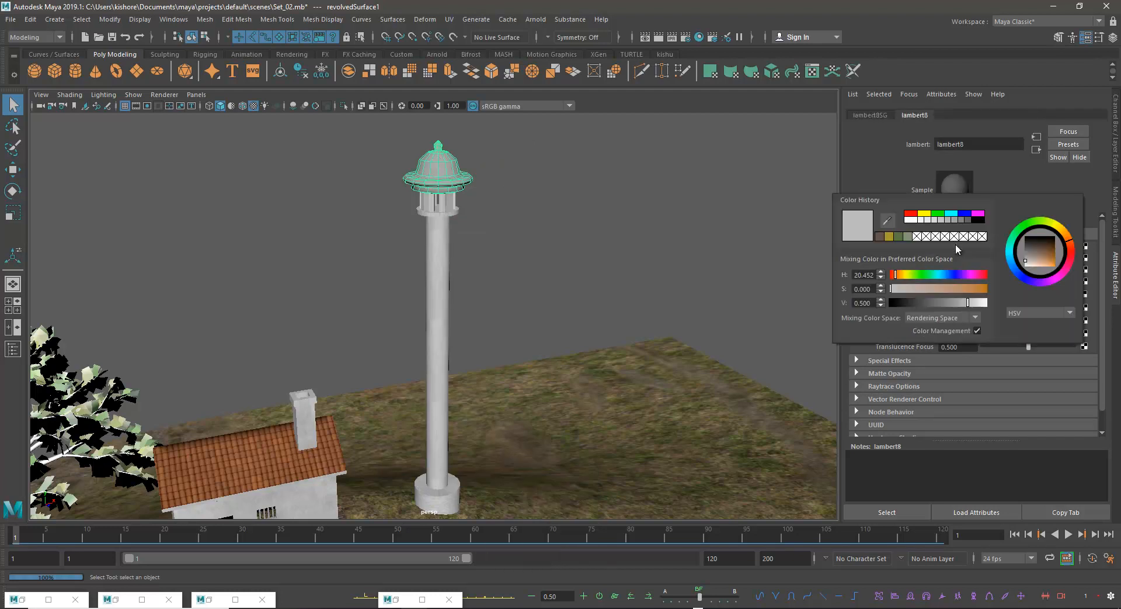
left_click(1072, 246)
left_click_drag(1043, 255, 1045, 264)
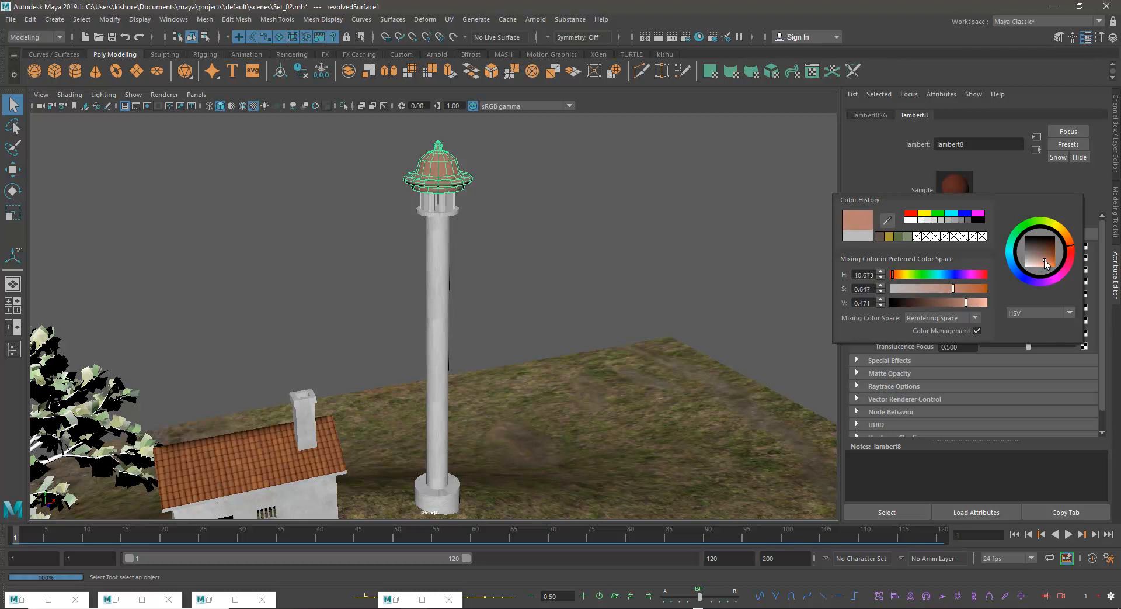
left_click(743, 175)
- Inspect the textured hill, house, tree and tower from a distance and through the camera1 view
right_click_drag(617, 272, 520, 234, "alt")
middle_click_drag(520, 233, 616, 204, "alt")
left_click_drag(616, 248, 618, 297, "alt")
middle_click_drag(618, 297, 647, 243, "alt")
right_click_drag(647, 242, 573, 264, "alt")
left_click_drag(574, 264, 527, 271, "alt")
middle_click_drag(526, 271, 574, 252, "alt")
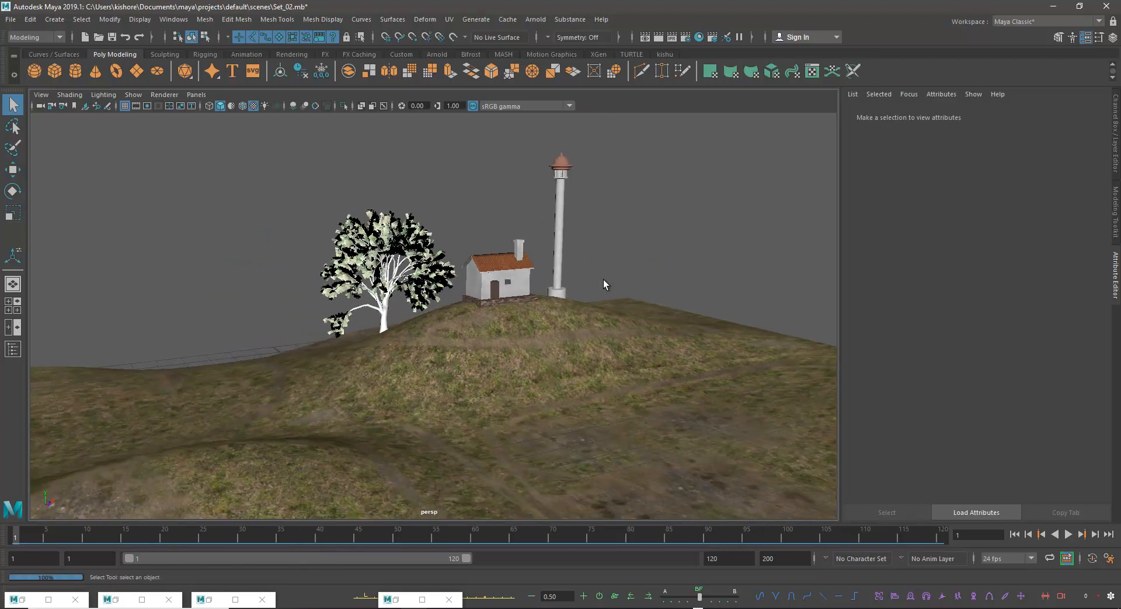
right_click_drag(575, 251, 528, 254, "alt")
key("space")
key("space")
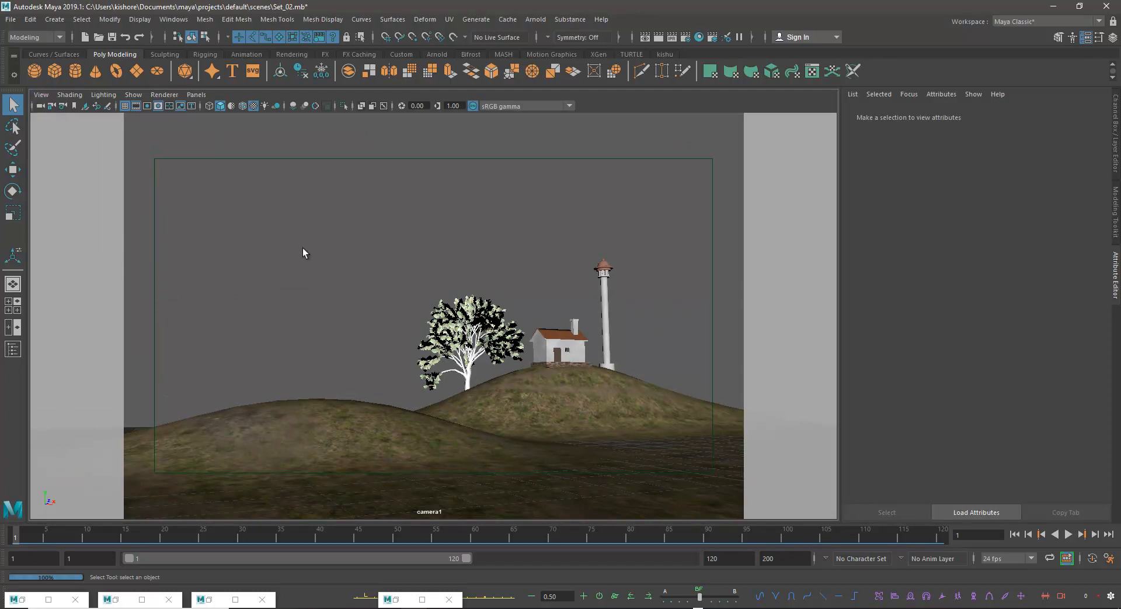
- Select camera1 from its own viewport and expand the Environment settings of cameraShape1
left_click(41, 95)
left_click(329, 214)
key("space")
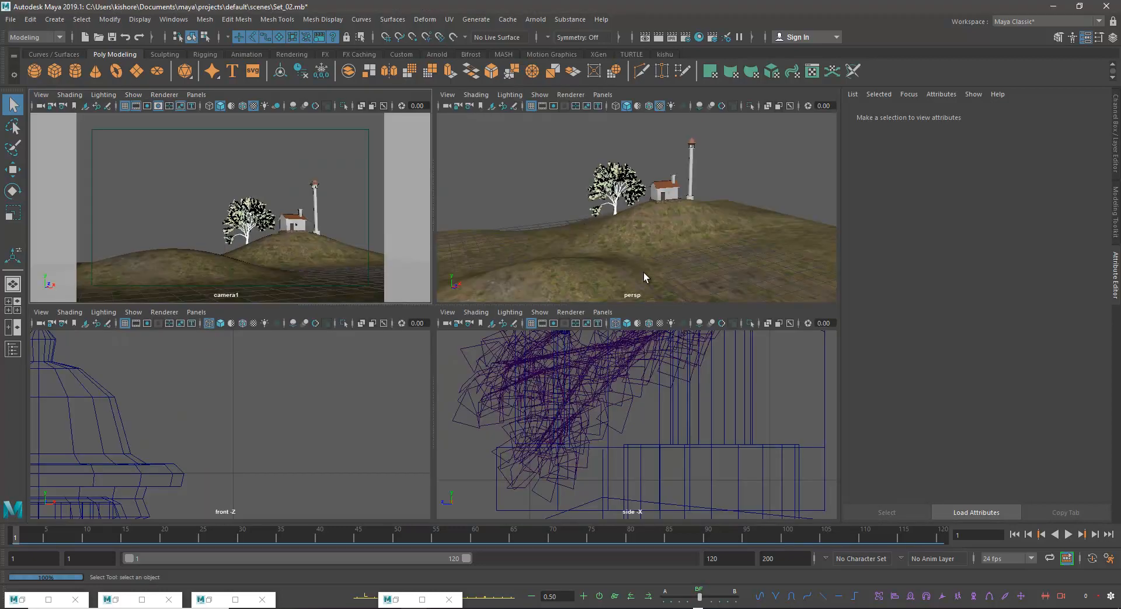
left_click(447, 94)
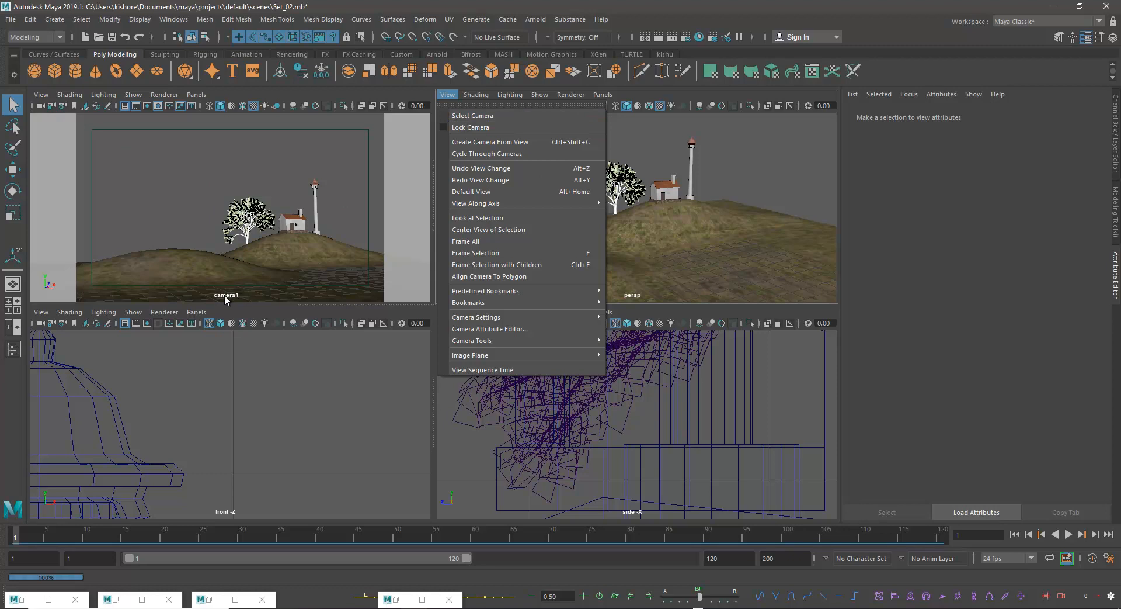
left_click(42, 95)
left_click(65, 116)
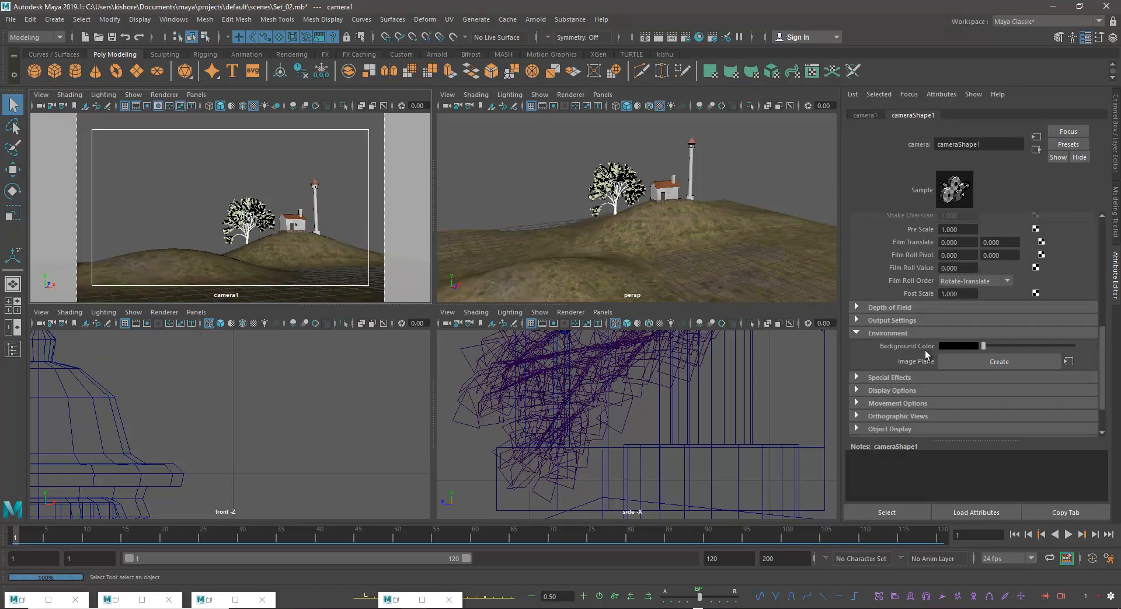
scroll(926, 253, "up", 3)
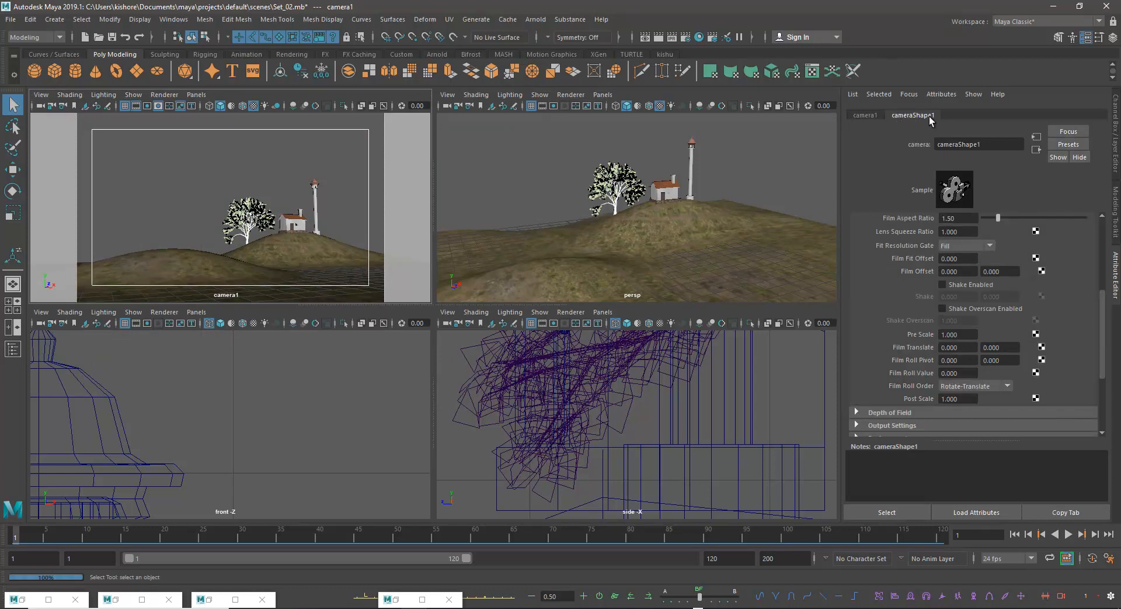
scroll(896, 351, "down", 5)
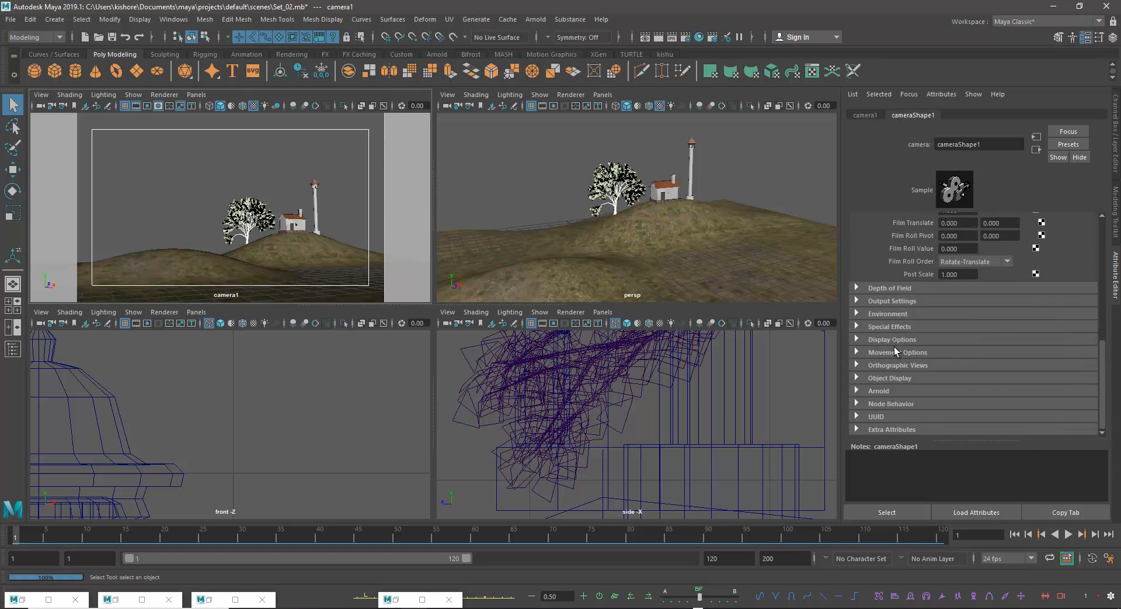
left_click(857, 313)
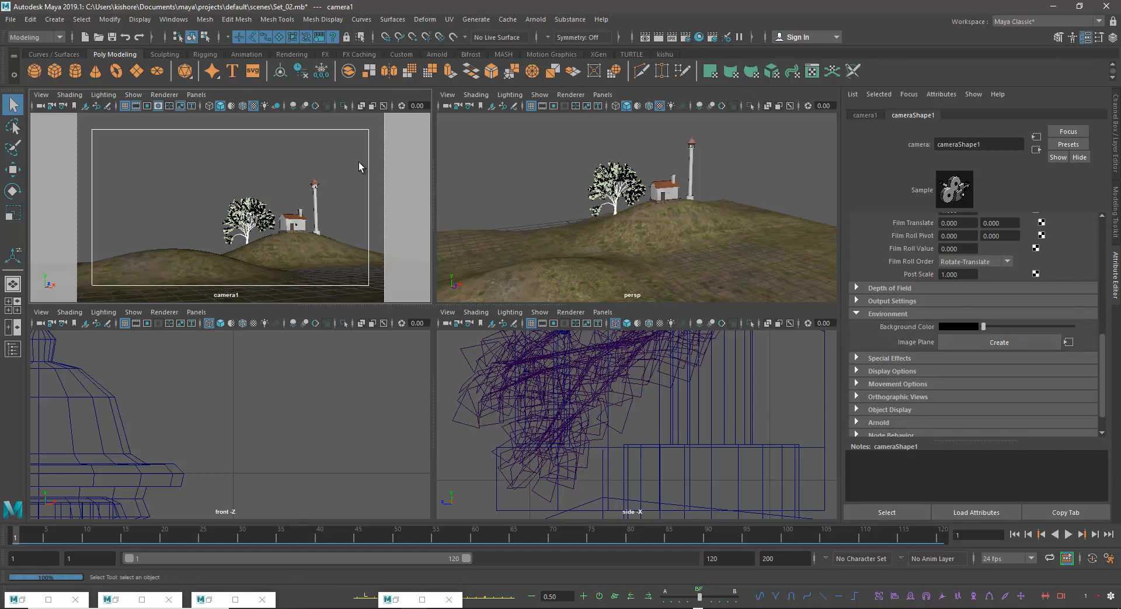
- Maximize the camera1 view, review the Render Settings, and render the current frame with Maya Software as a test
key("space")
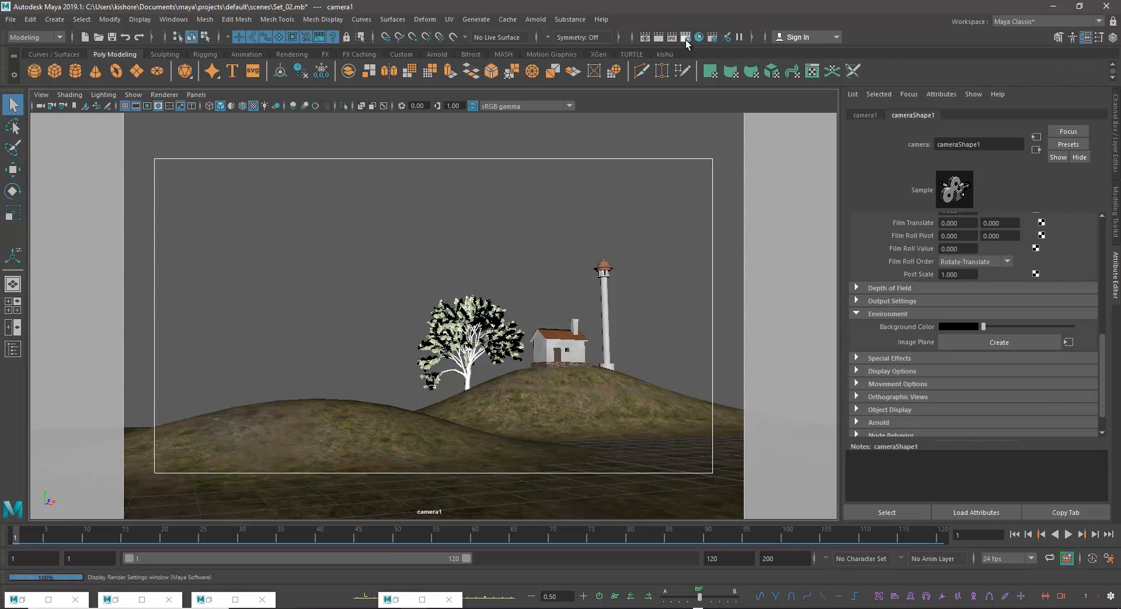
left_click(686, 38)
mouse_move(258, 75)
left_mouse_down()
mouse_move(640, 86)
mouse_move(588, 182)
left_mouse_up()
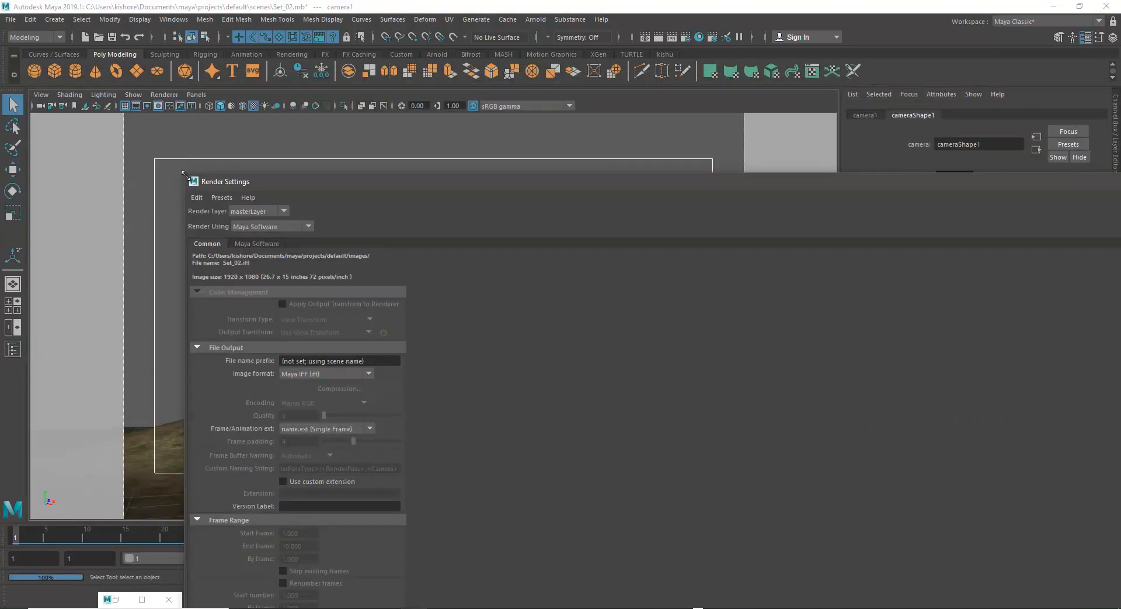
left_click_drag(181, 175, 752, 171)
left_click_drag(841, 175, 431, 122)
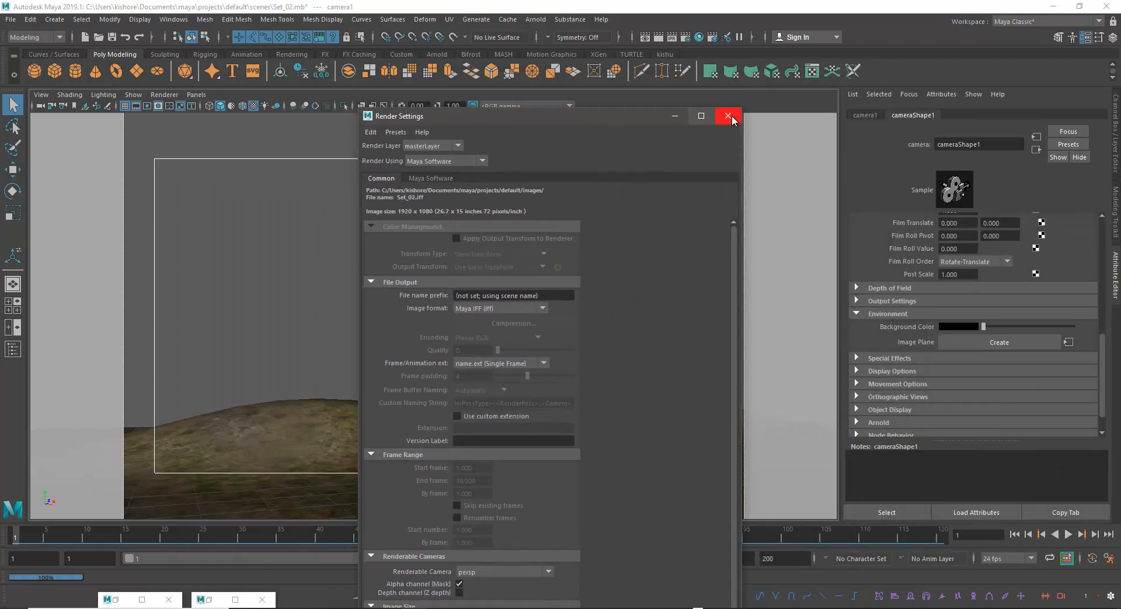
left_click(731, 115)
left_click(659, 39)
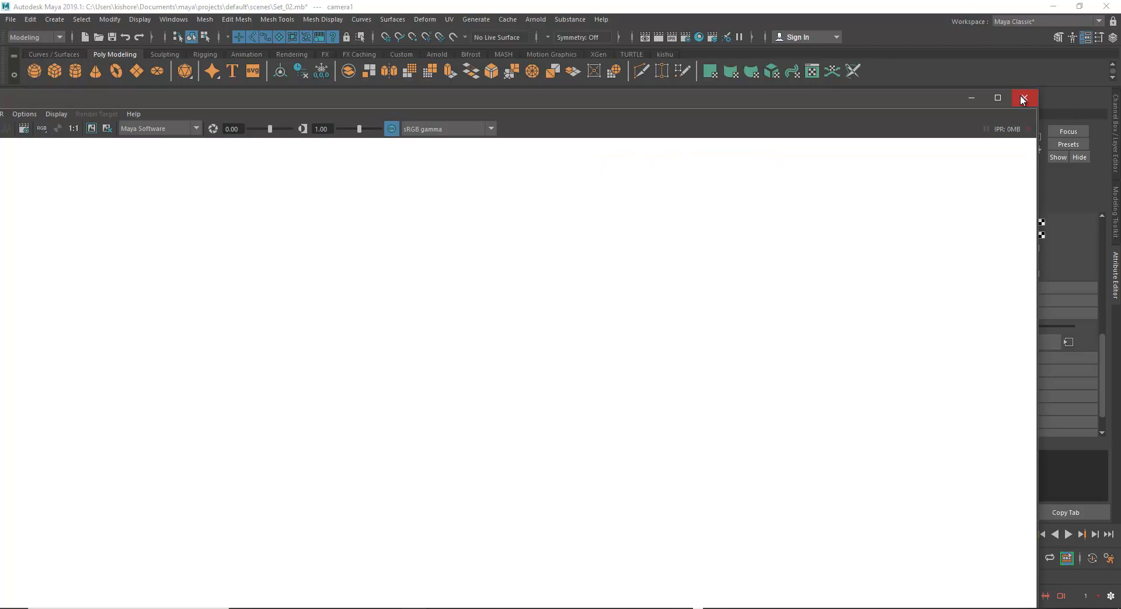
left_click(1023, 96)
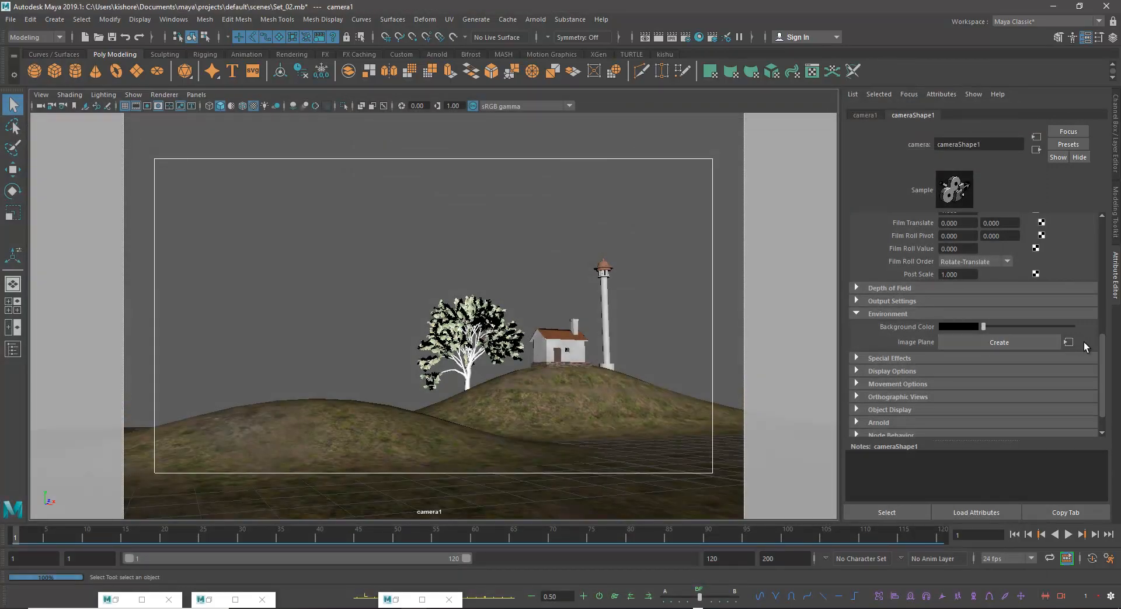
- Select the ground plane, go back to the perspective view, and turn off the plane's smooth preview
left_click(521, 398)
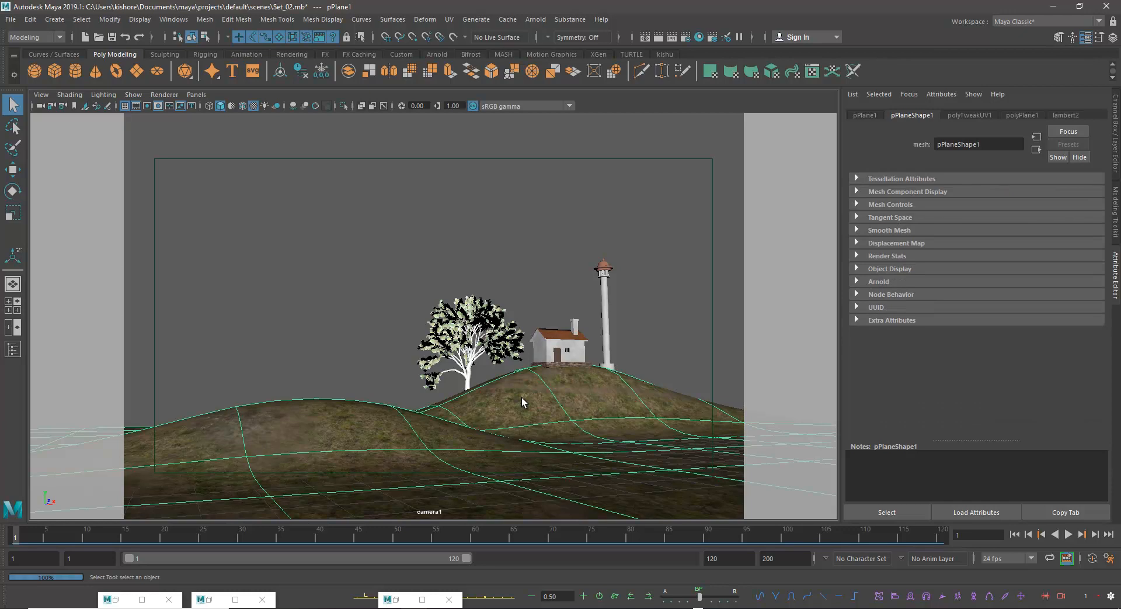
key("space")
key("space")
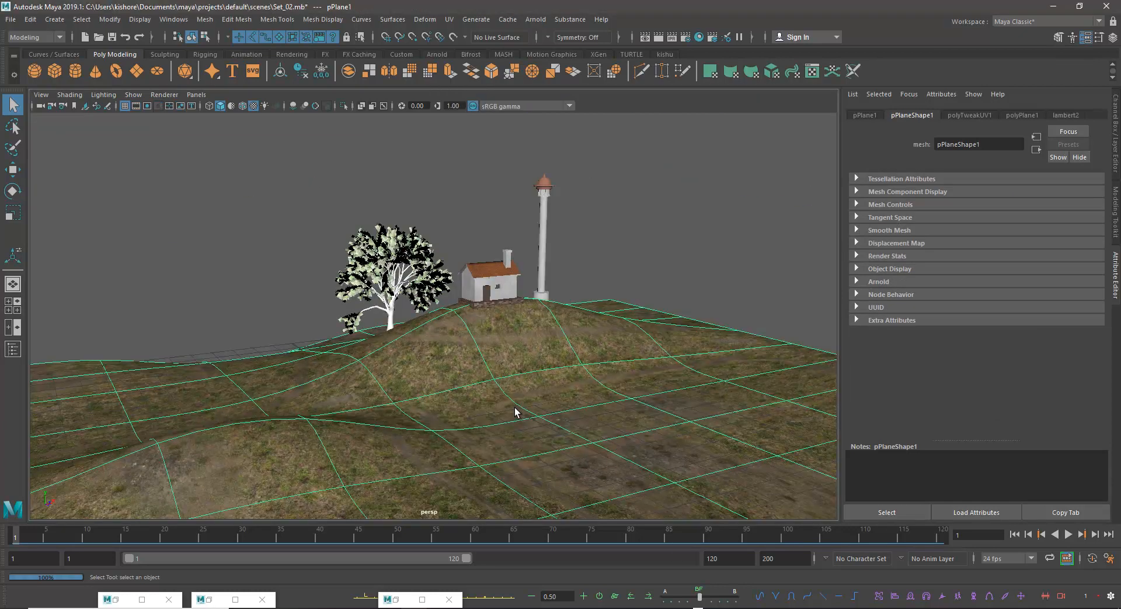
key("1")
key("3")
key("1")
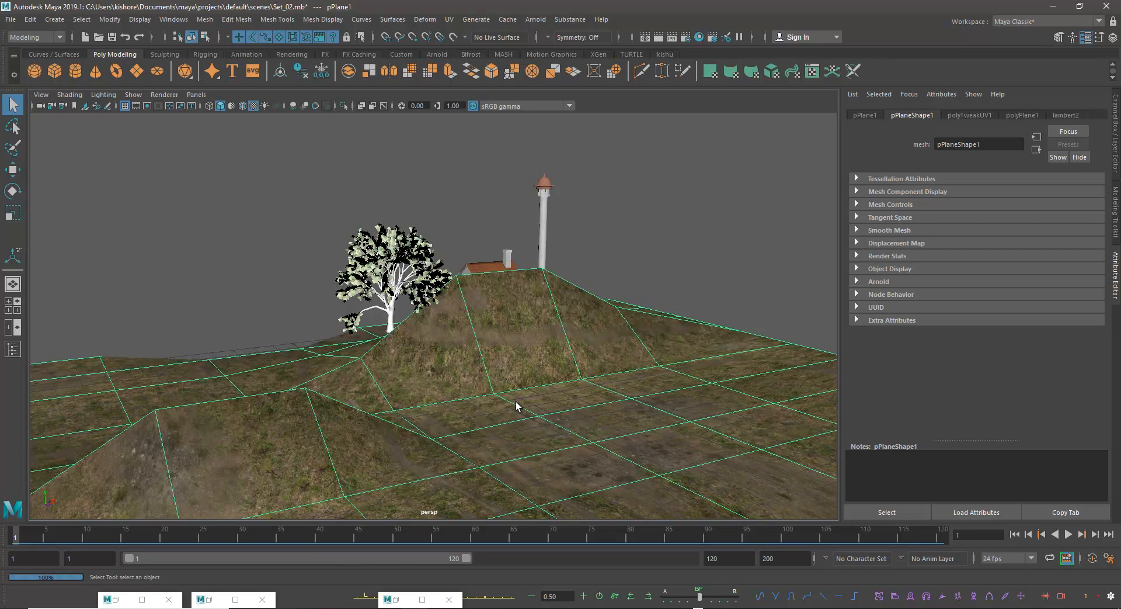
- Apply Smooth to the ground plane with 2 division levels, deselect it, and return to the camera1 view
left_click(206, 19)
left_click(237, 128)
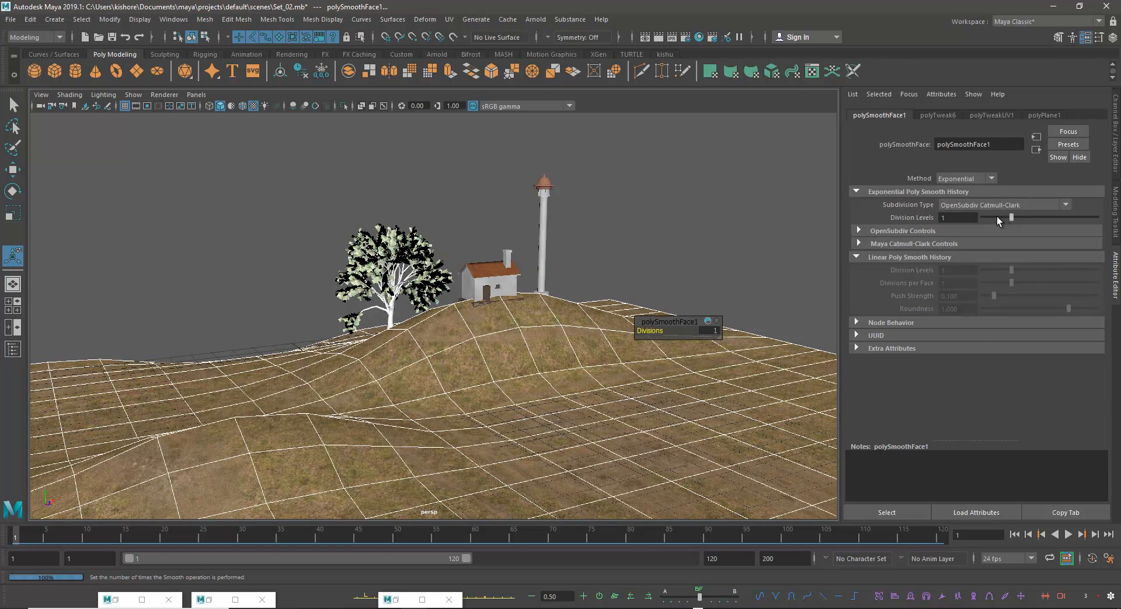
left_click_drag(1015, 215, 1031, 216)
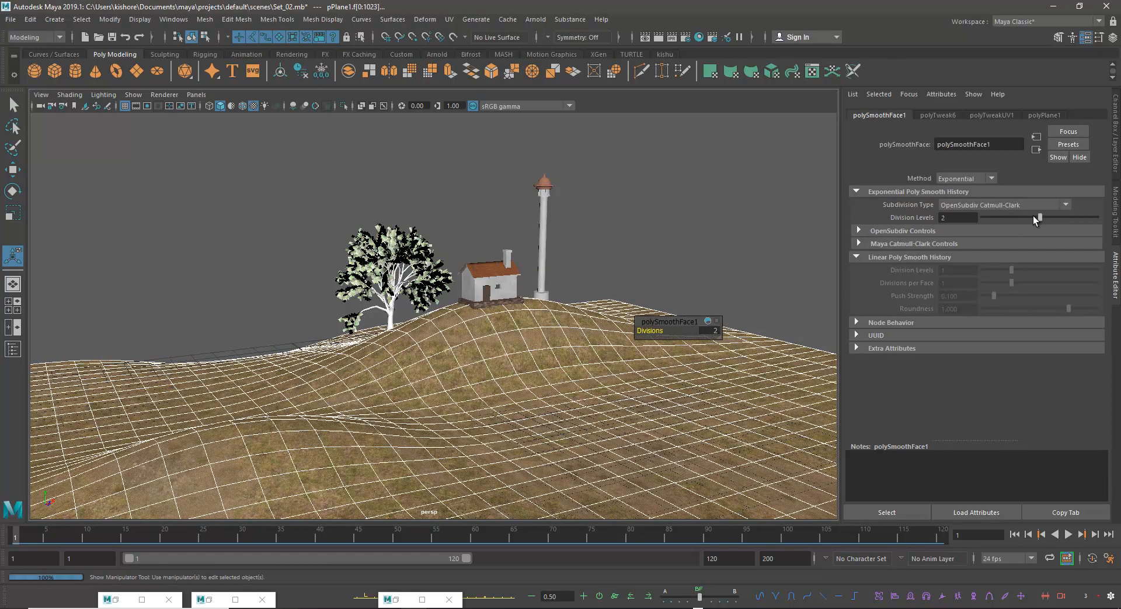
mouse_move(1042, 219)
left_mouse_down()
mouse_move(1063, 219)
mouse_move(1046, 219)
left_mouse_up()
left_click(697, 216)
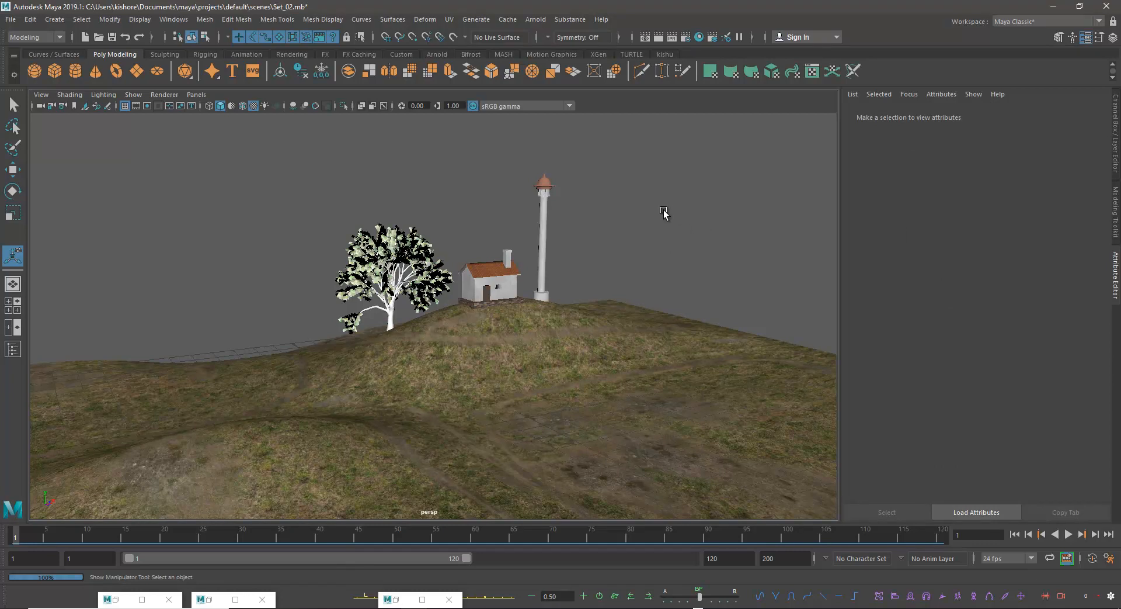
key("space")
key("space")
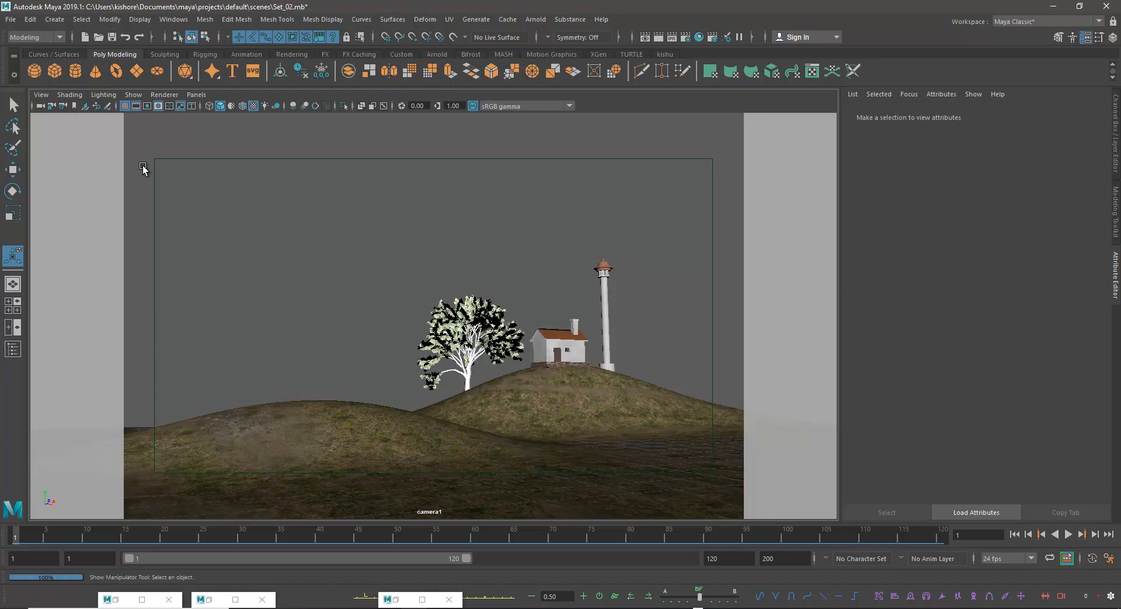
- Select camera1, check the previous render, and set the camera's environment Background Color to a bright sky blue
left_click(40, 96)
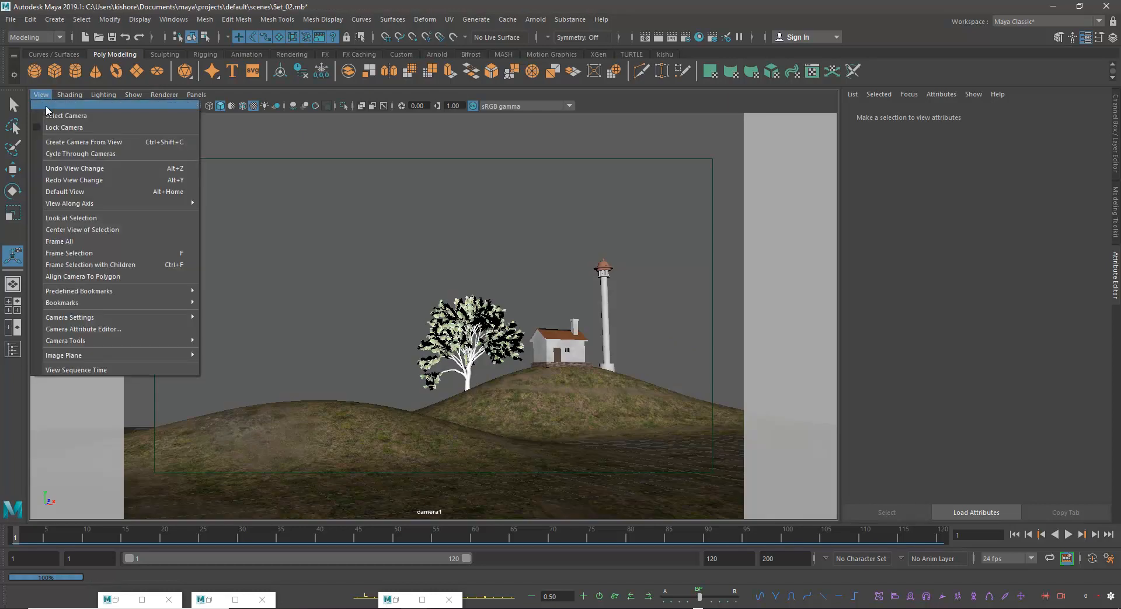
left_click(65, 115)
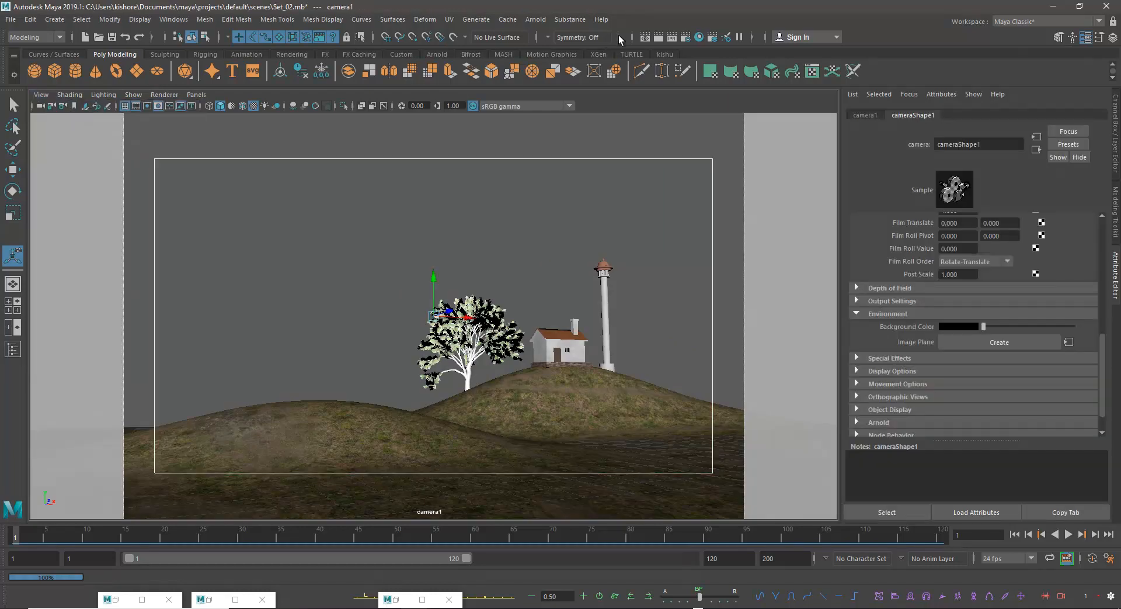
left_click(649, 34)
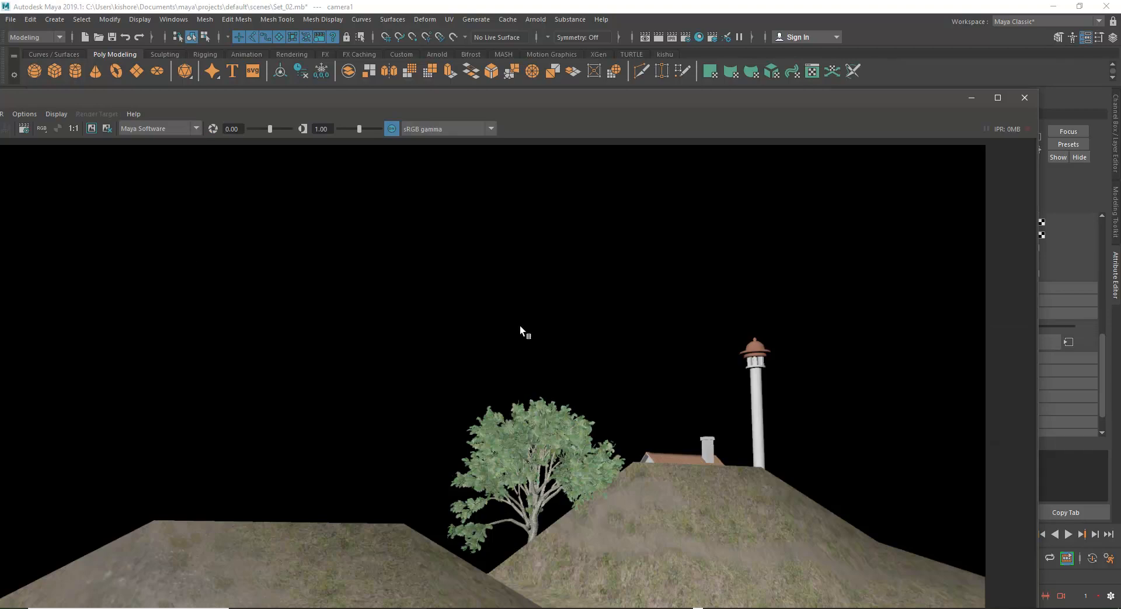
left_click(970, 100)
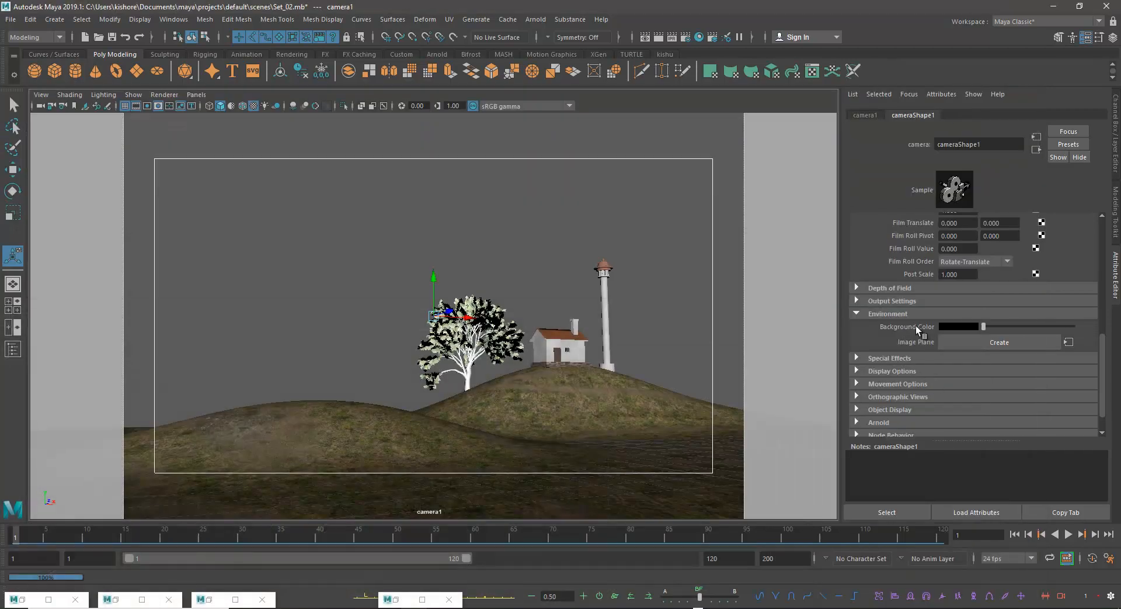
left_click_drag(984, 327, 1069, 349)
left_click(969, 327)
left_click(1026, 345)
- Render the current frame from camera1, inspect the blue background in the enlarged Render View, and put the render window away
left_click(658, 37)
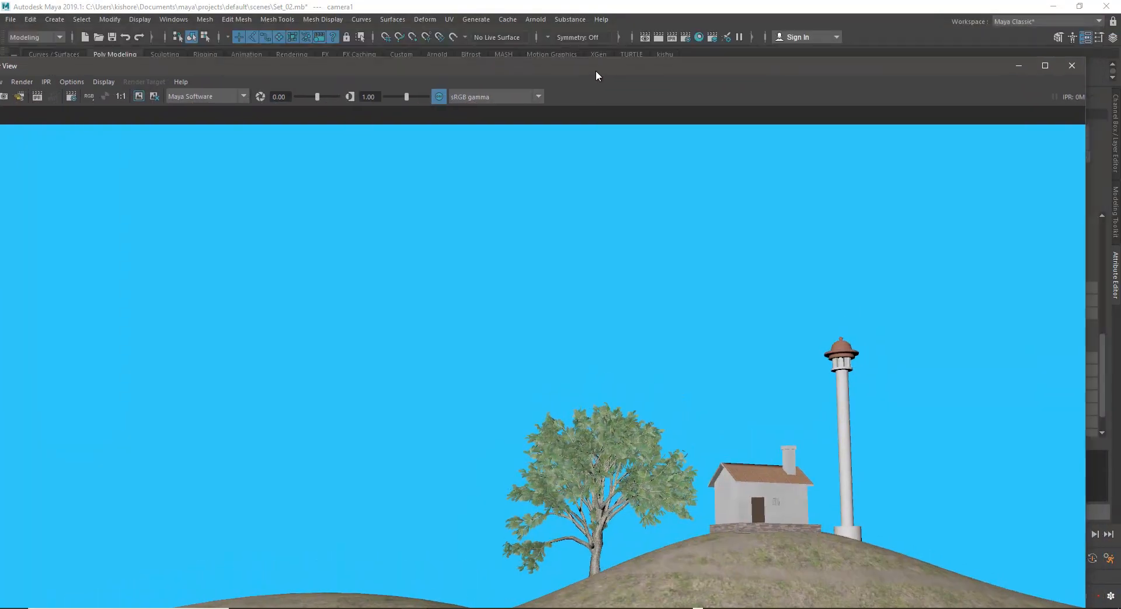
left_click_drag(595, 71, 601, 2)
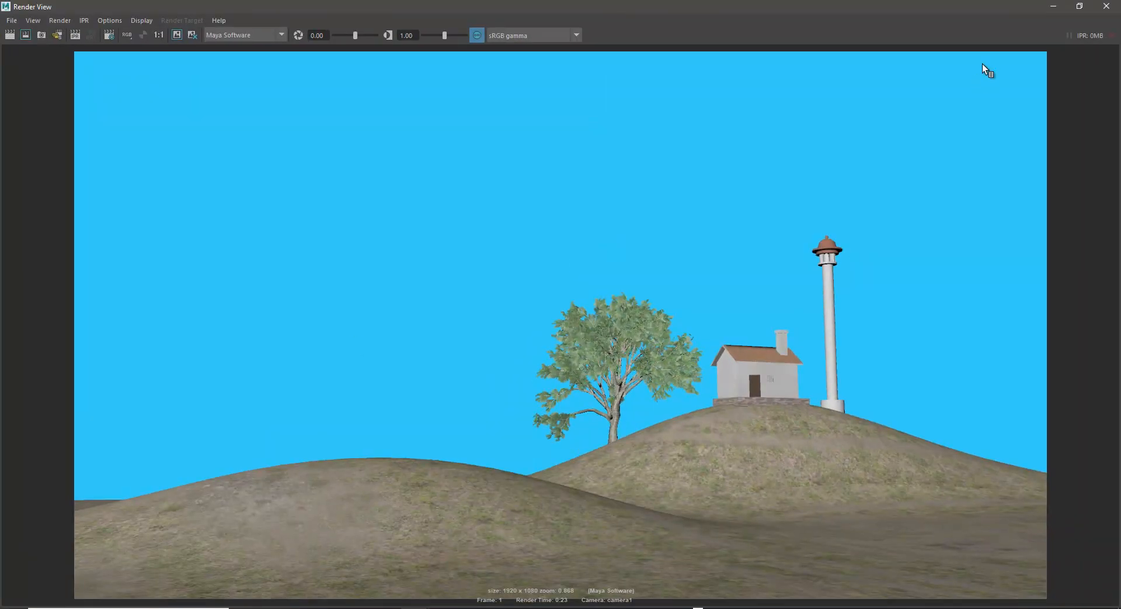
left_click_drag(990, 7, 829, 82)
left_click(955, 80)
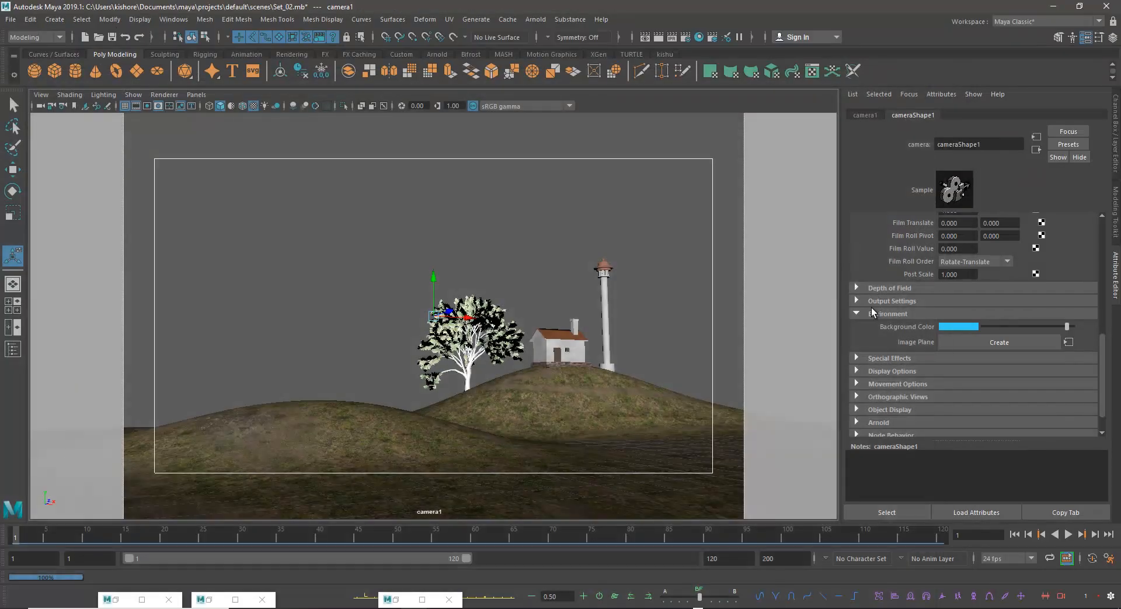
- Create an image plane for camera1, reselect the camera, and create a second image plane from cameraShape1's Environment settings
left_click(1018, 342)
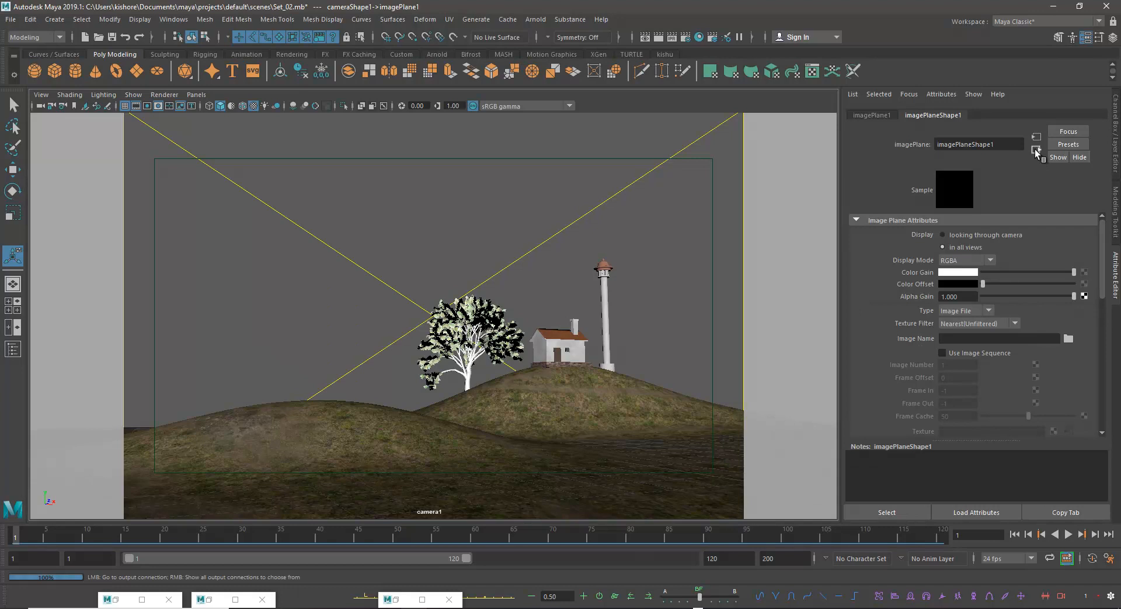
left_click(41, 94)
left_click(53, 119)
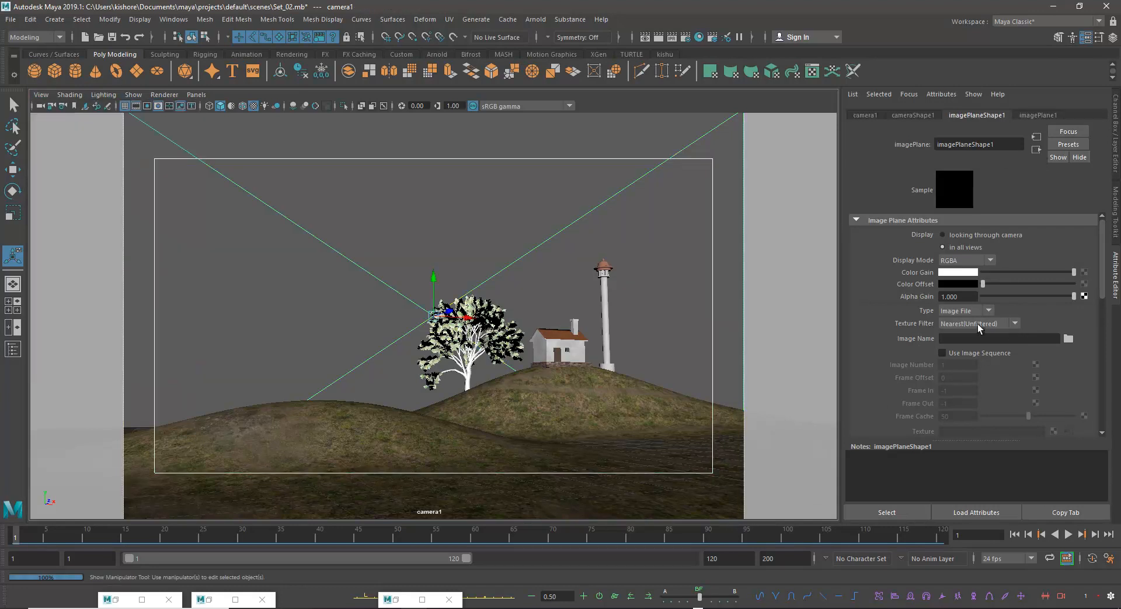
left_click(913, 115)
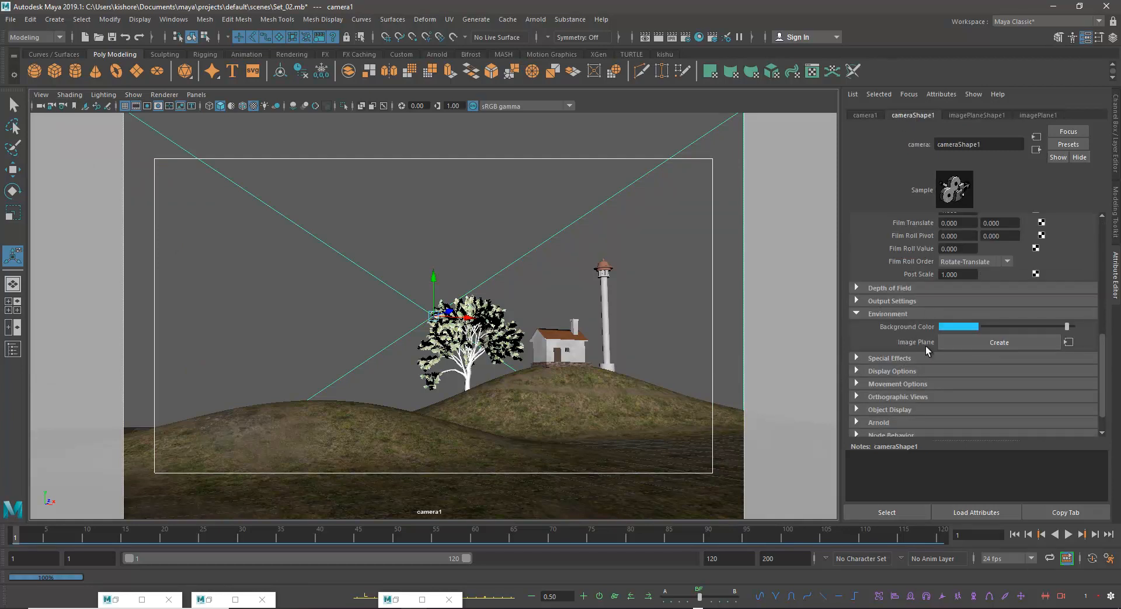
left_click(994, 343)
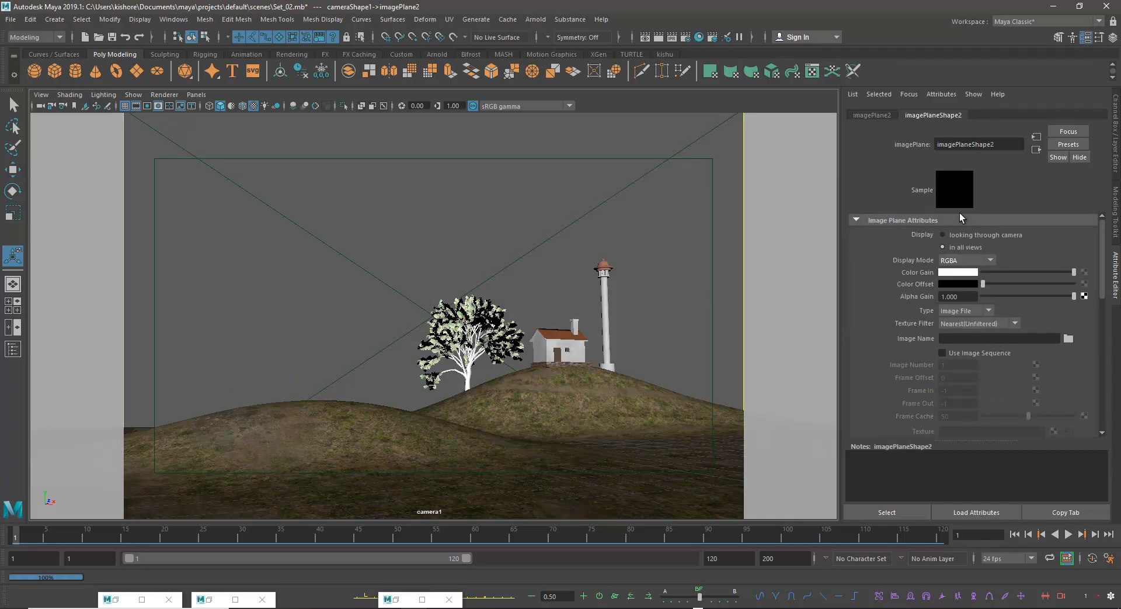
left_click(875, 116)
left_click(920, 116)
- Preview the sky pictures in the sourceimages folder and load Sky_02.jpg as the second image plane's image
left_click(1069, 339)
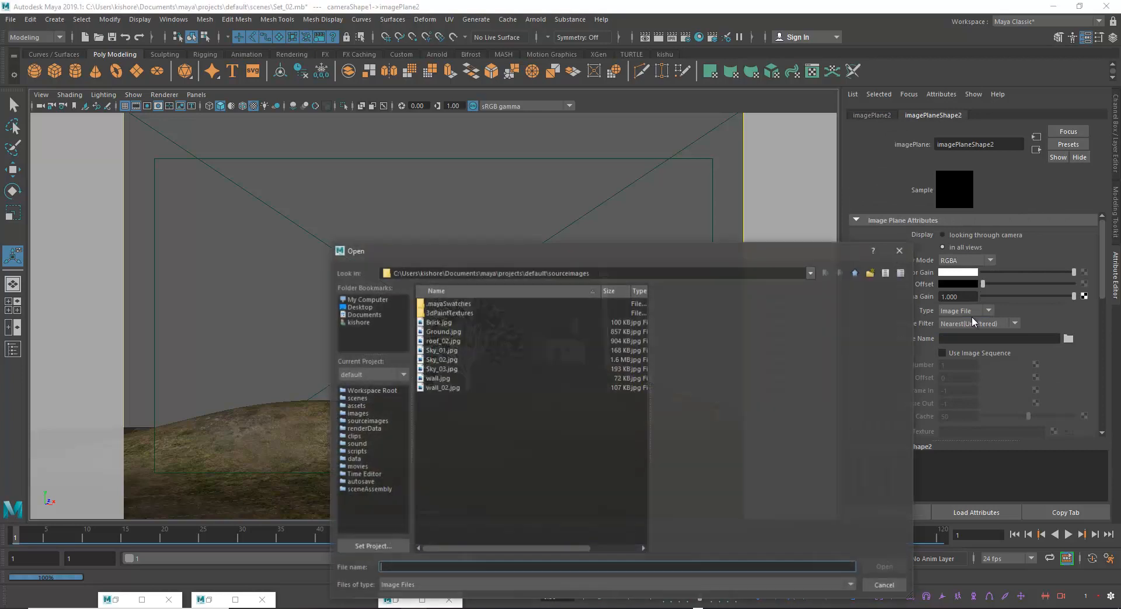
left_click(442, 378)
left_click(433, 370)
left_click(433, 360)
left_click(433, 351)
left_click(433, 358)
left_click(437, 369)
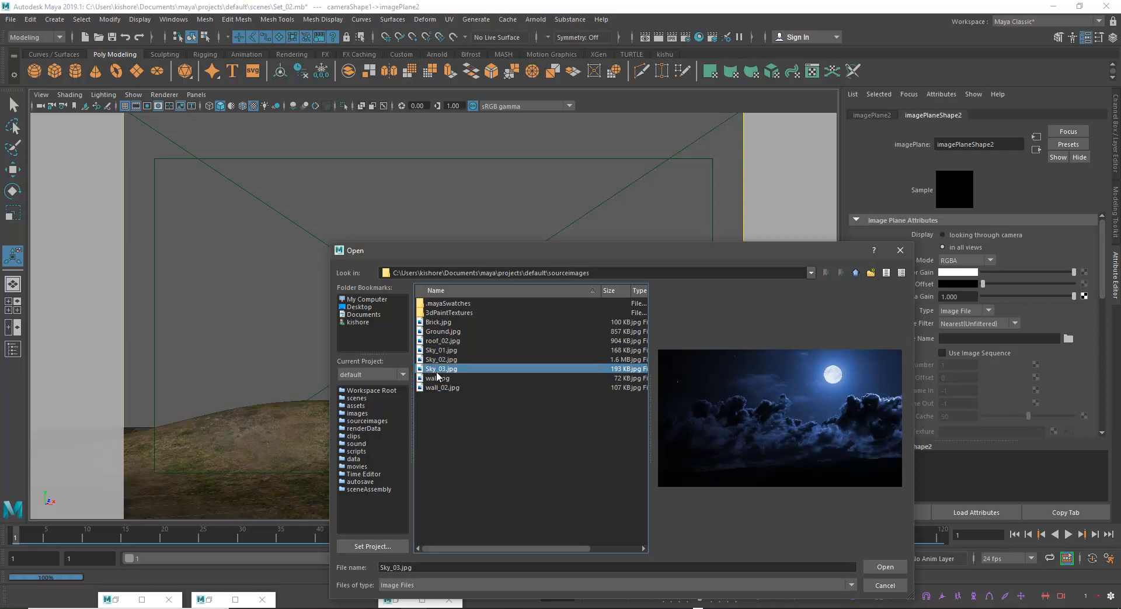
left_click(439, 350)
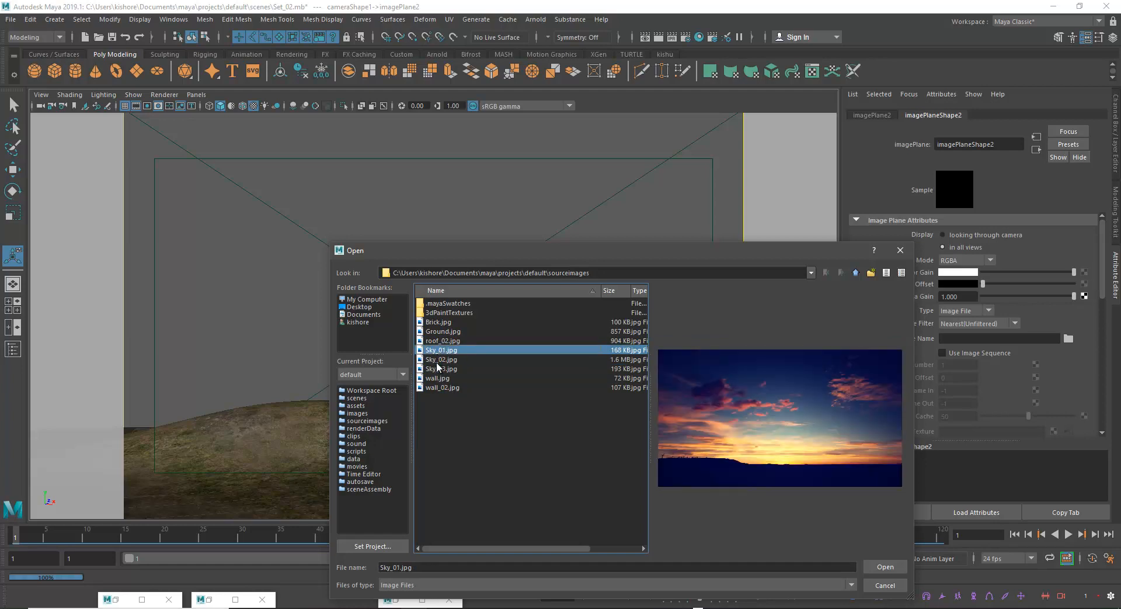
left_click(438, 359)
left_click(885, 567)
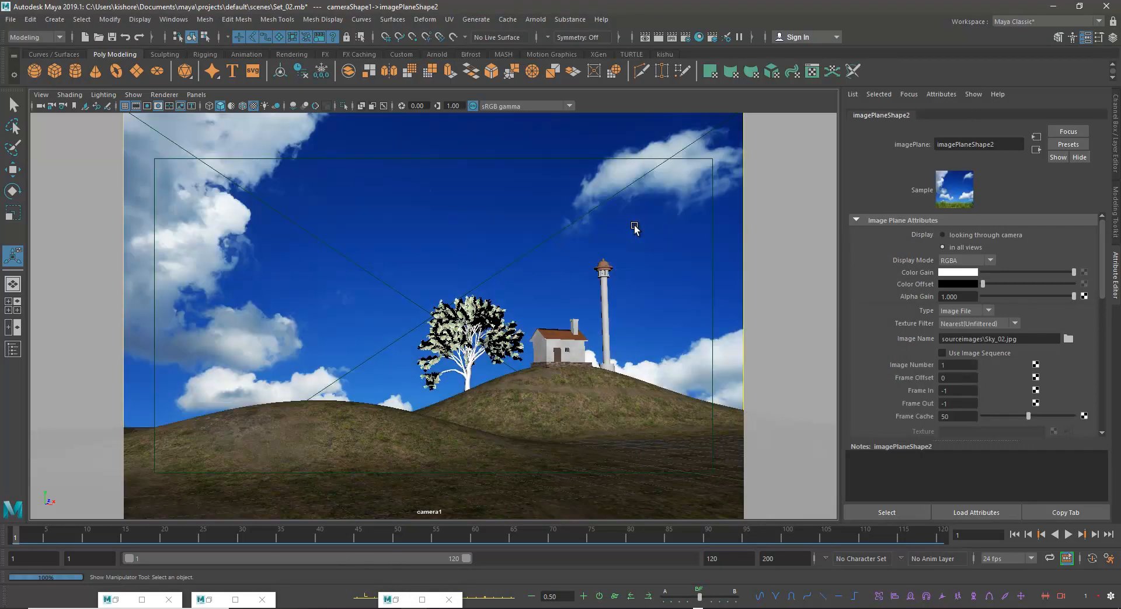
- Render the current frame with the Sky_02 background, review the result in the Render View, and close it
left_click(658, 37)
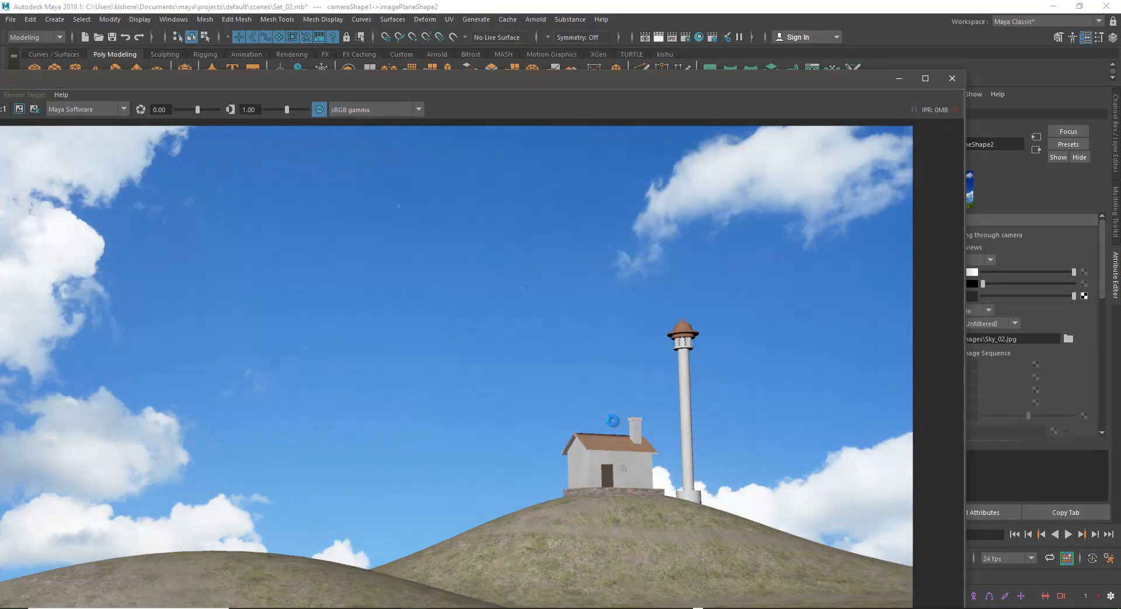
left_click_drag(475, 78, 559, 103)
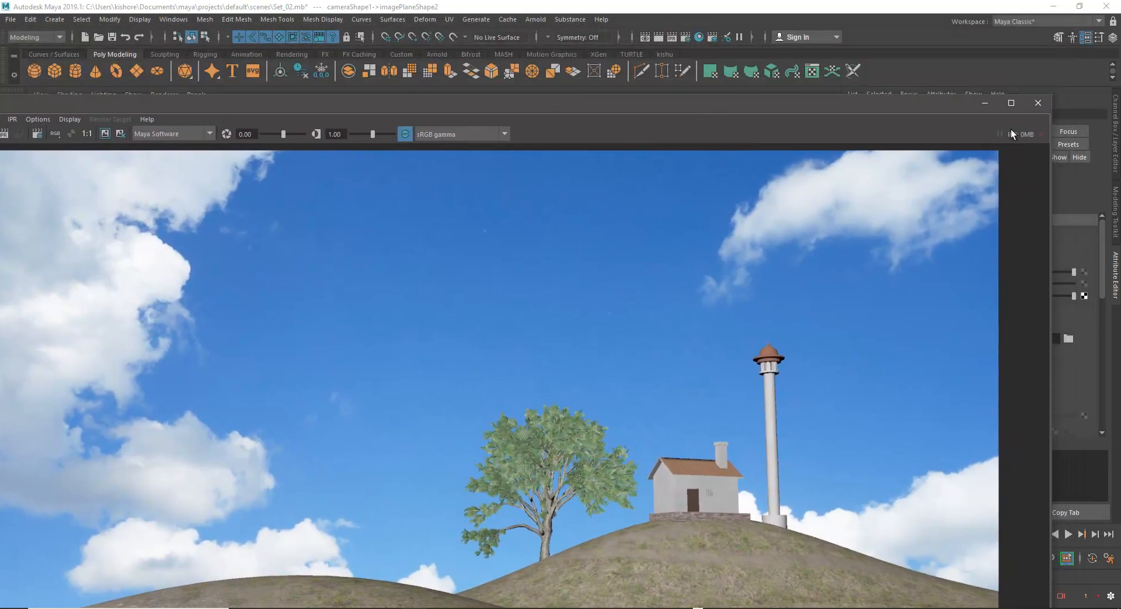
left_click(1038, 104)
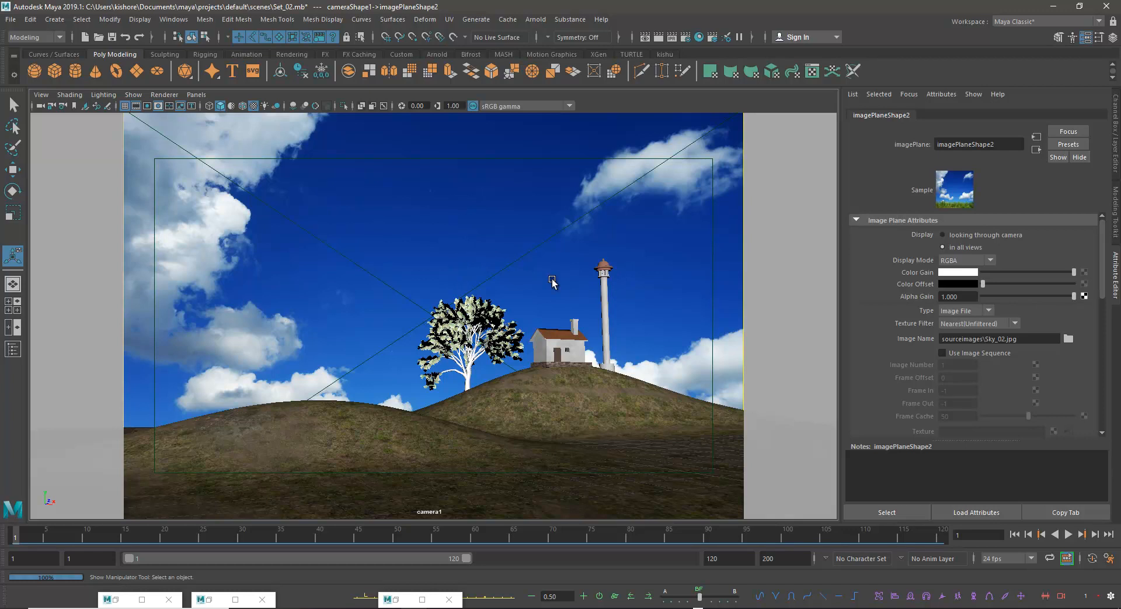
left_click(645, 40)
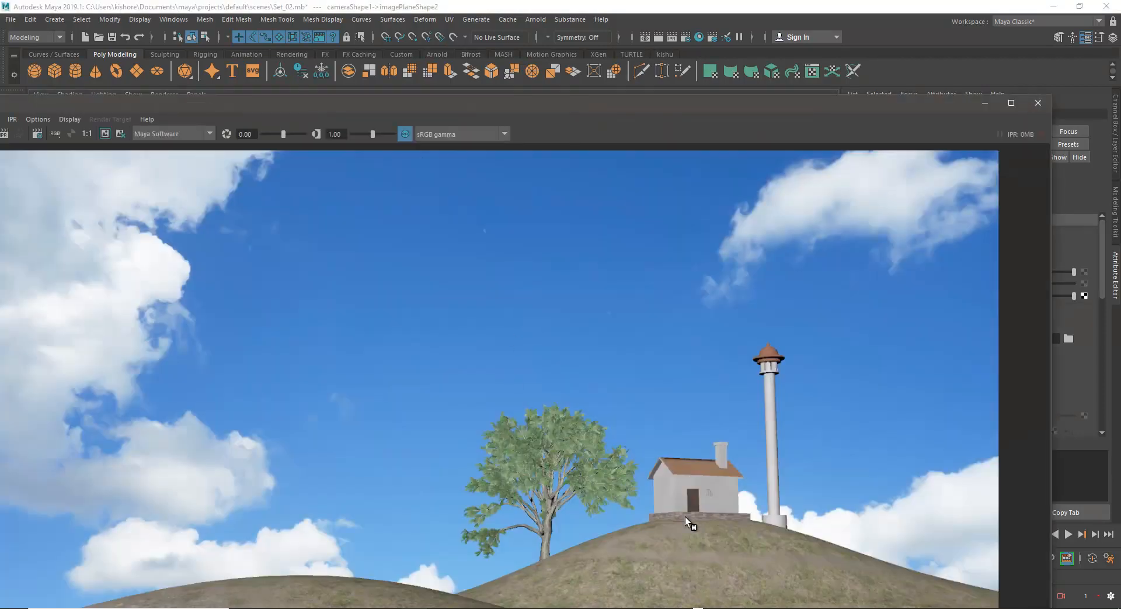
left_click(1038, 106)
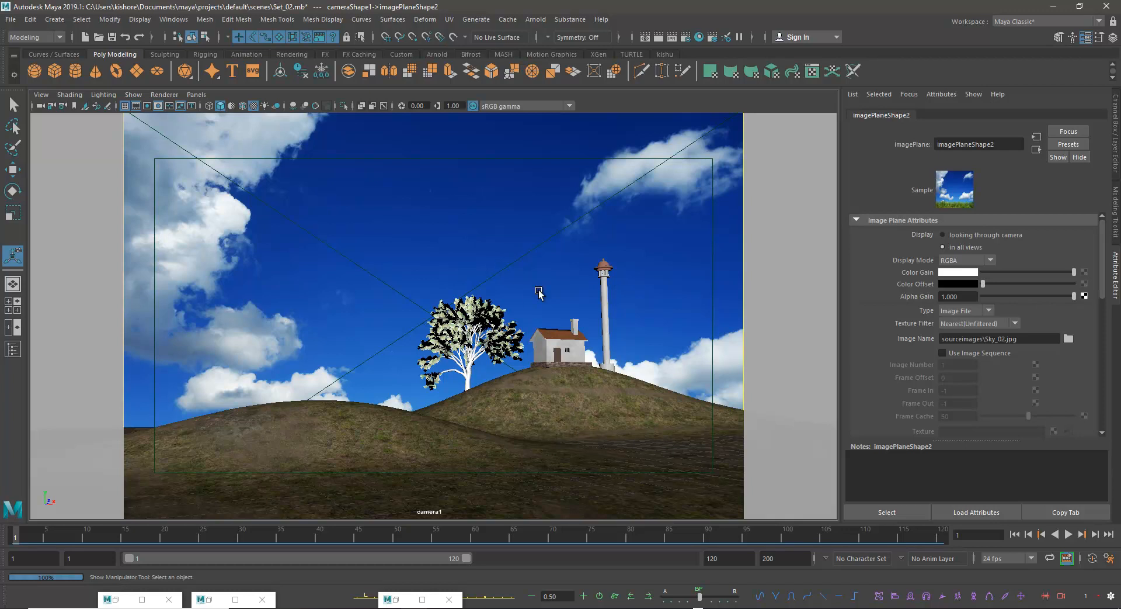
- Examine the sky image plane's placement behind the terrain in the perspective view and return to the camera1 view
key("space")
key("space")
left_click_drag(512, 368, 555, 368, "alt")
right_click_drag(555, 368, 341, 273, "alt")
mouse_move(341, 273)
left_mouse_down("alt")
mouse_move(353, 261)
mouse_move(473, 278)
mouse_move(336, 277)
left_mouse_up("alt")
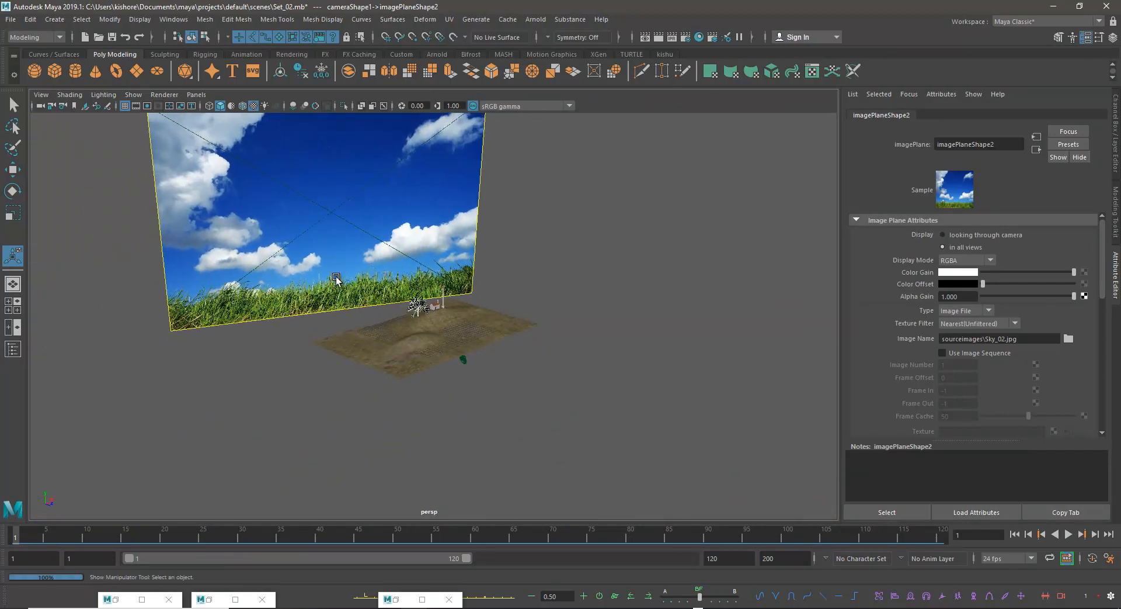
key("space")
key("space")
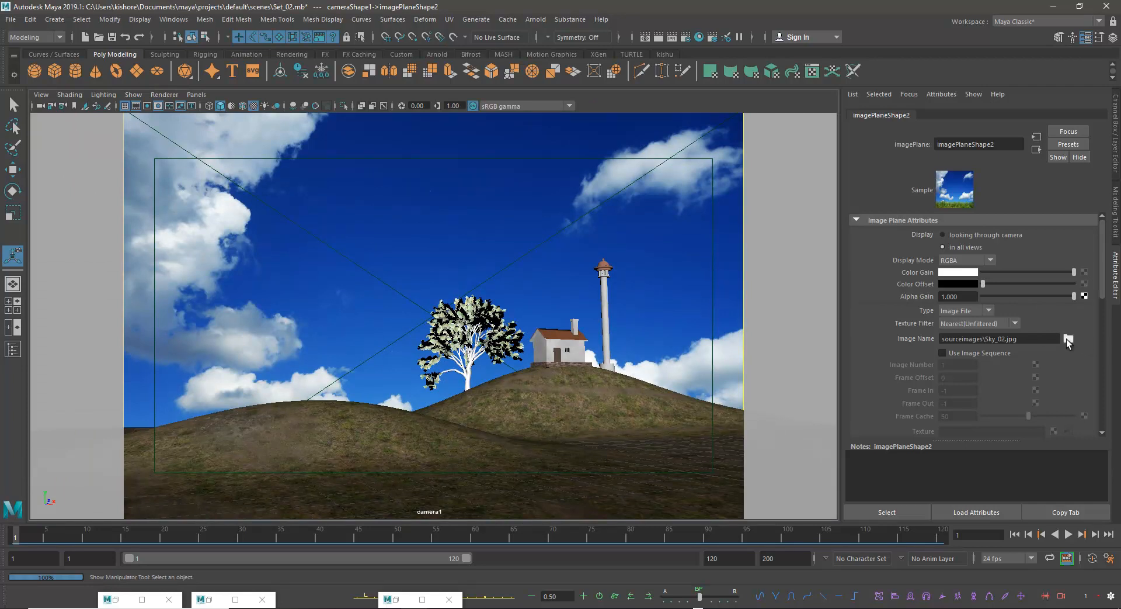
- Replace the image plane's picture with the sunset image Sky_01.jpg
left_click(1067, 339)
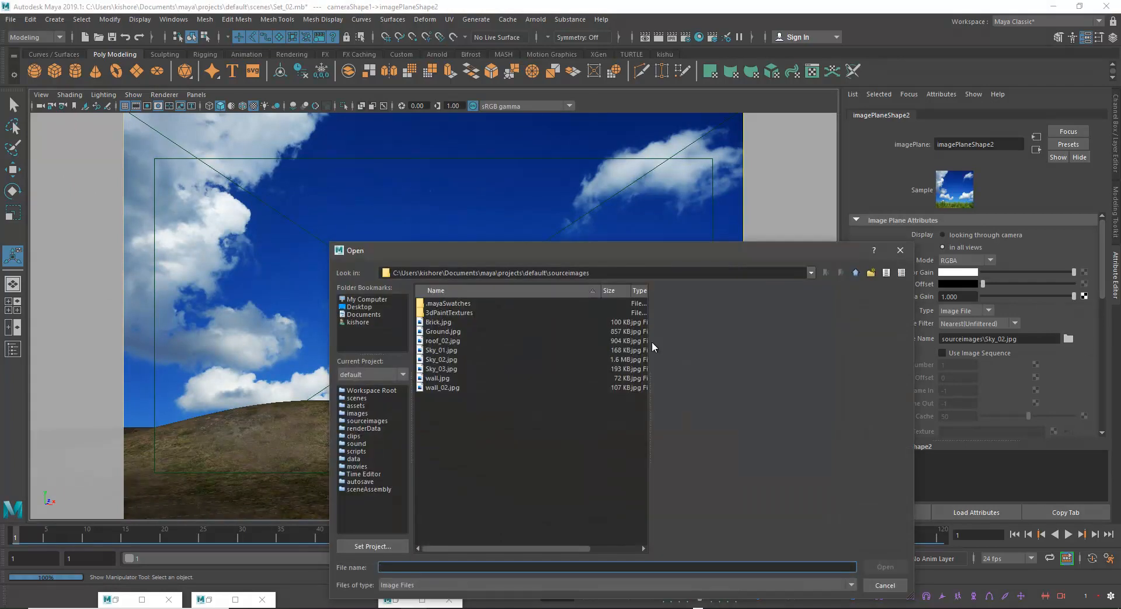
left_click(443, 369)
left_click(442, 360)
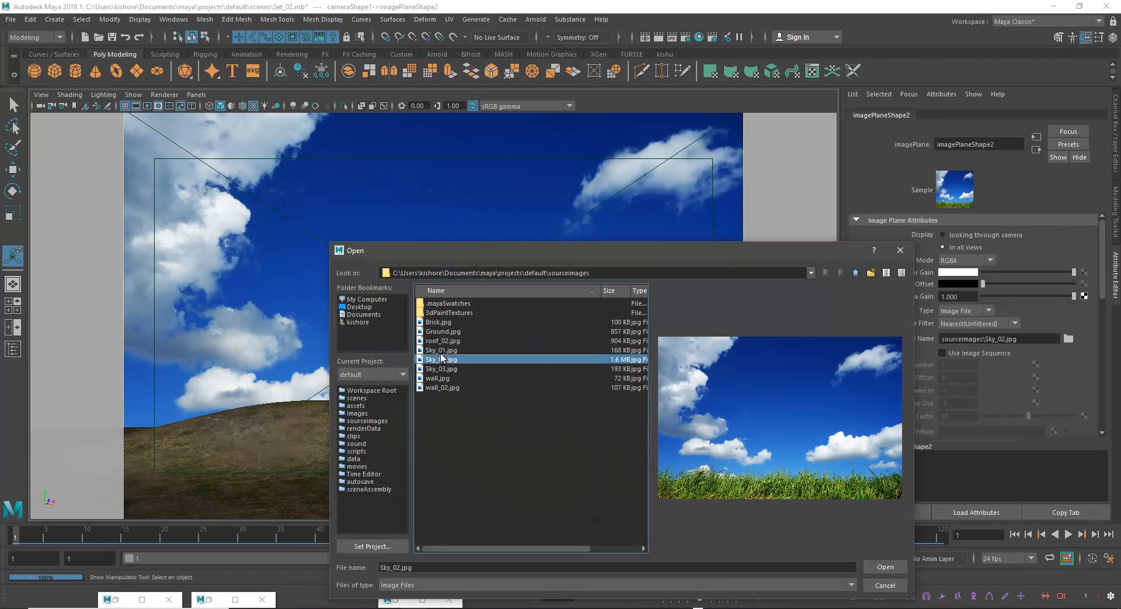
left_click(442, 350)
left_click(874, 565)
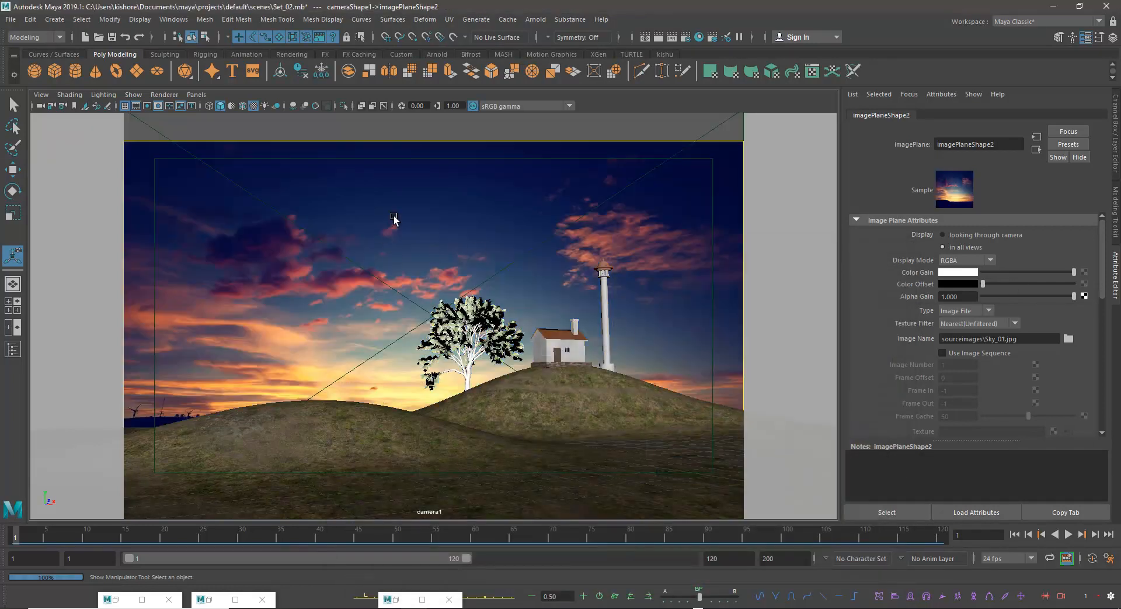
- Replace the image plane's picture with the moonlit night image Sky_03.jpg
left_click(1068, 338)
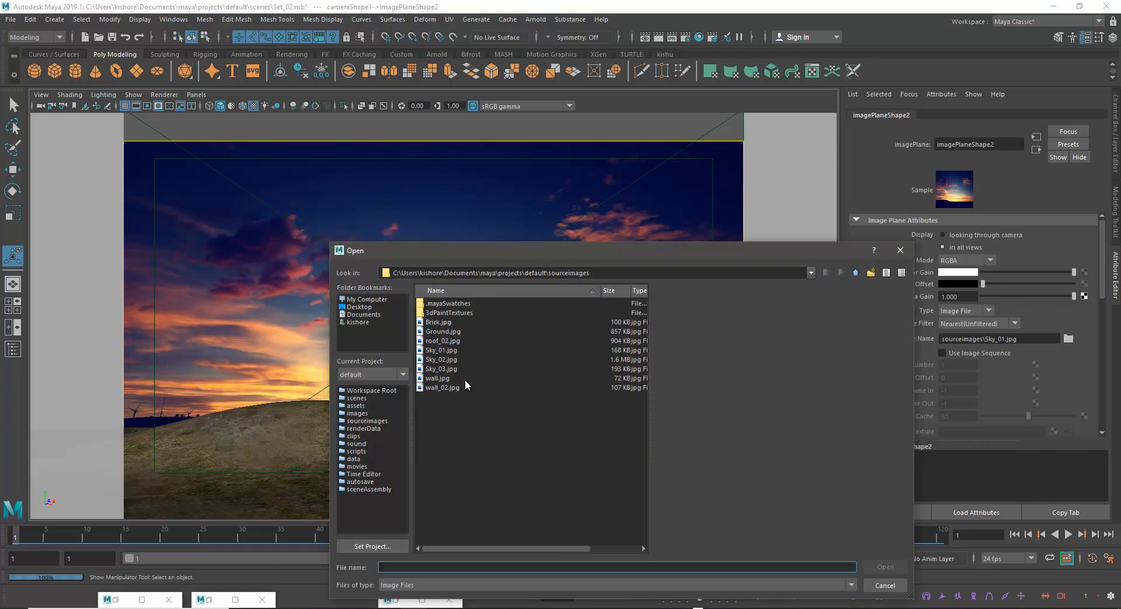
left_click(465, 368)
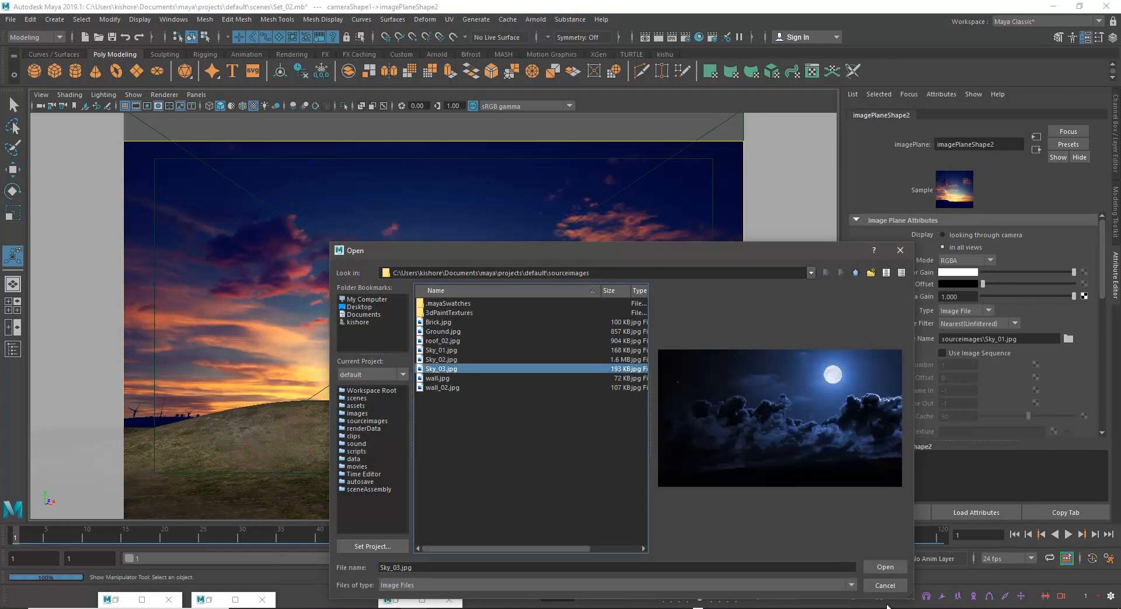
left_click(884, 567)
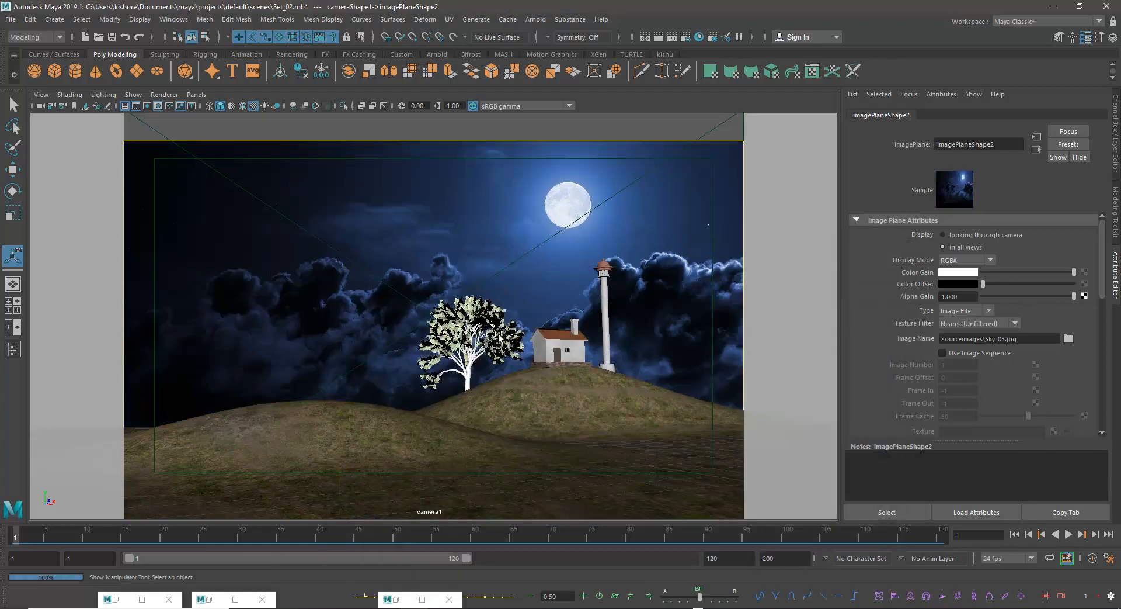